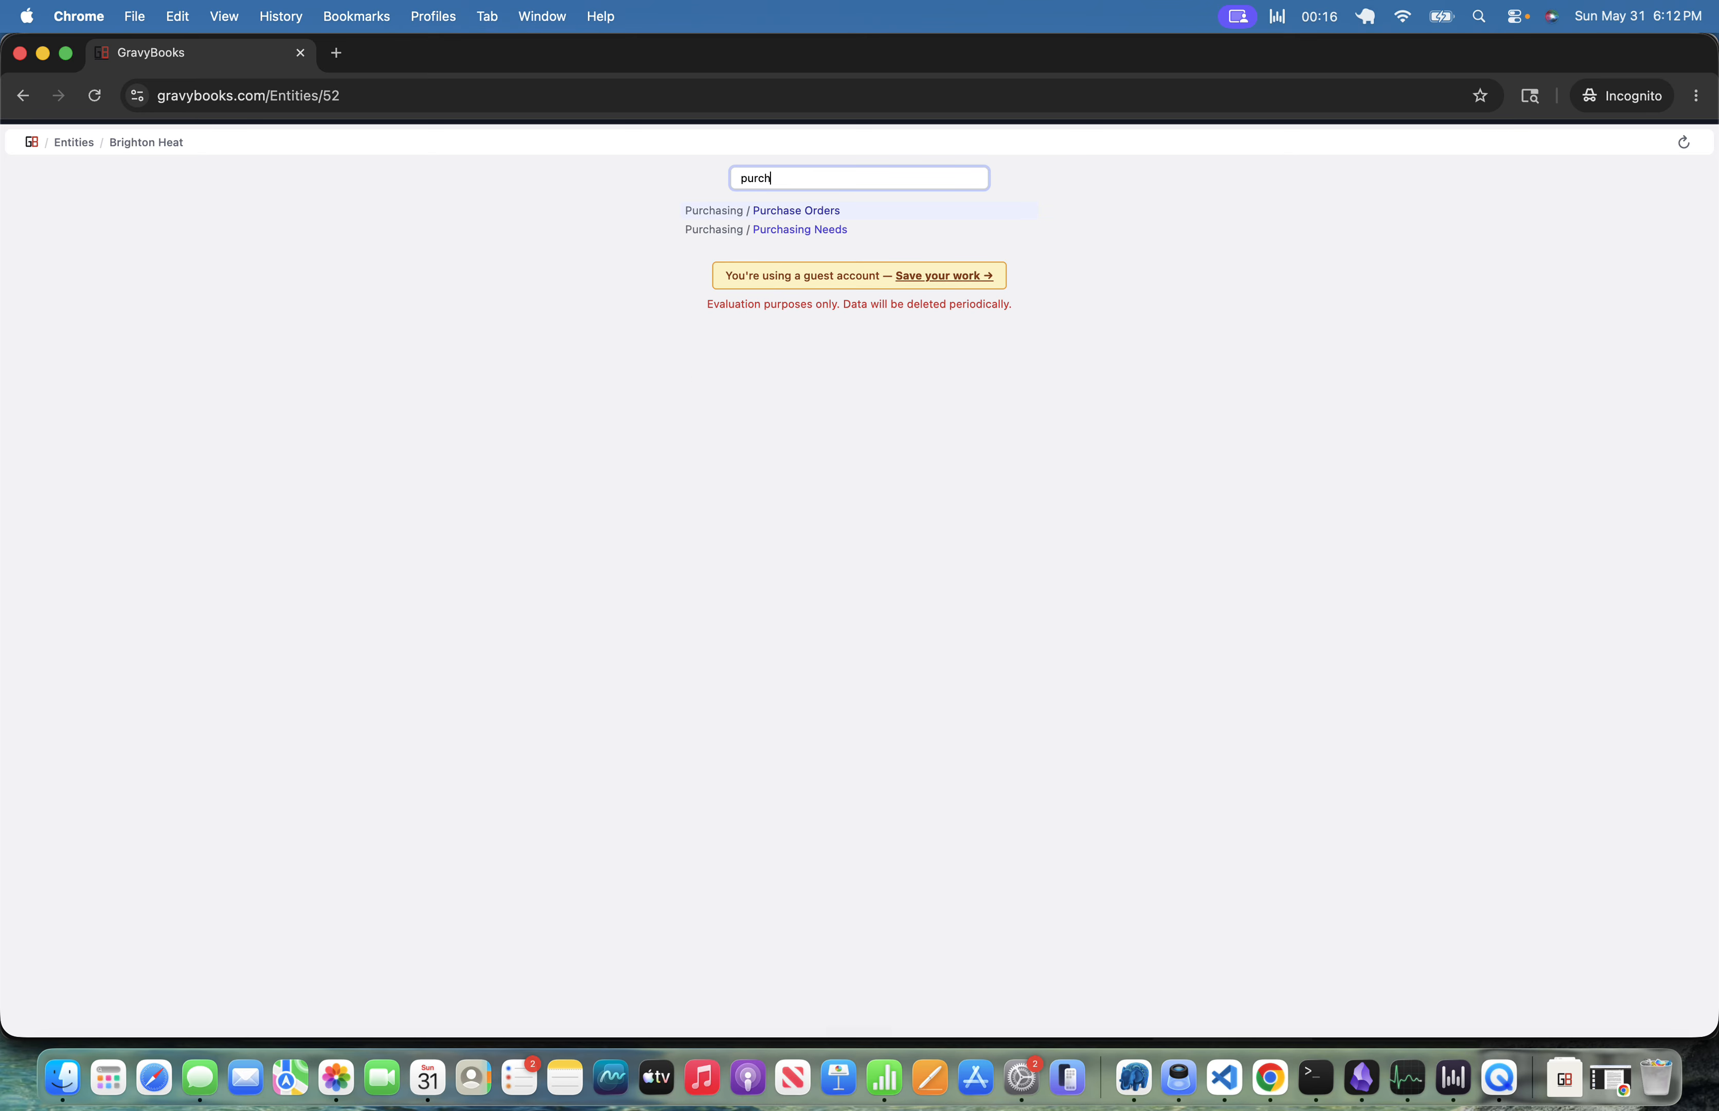
Start a new purchase order and create a new vendor named Furnace OEM for it.
{"action": "key", "text": "Return"}
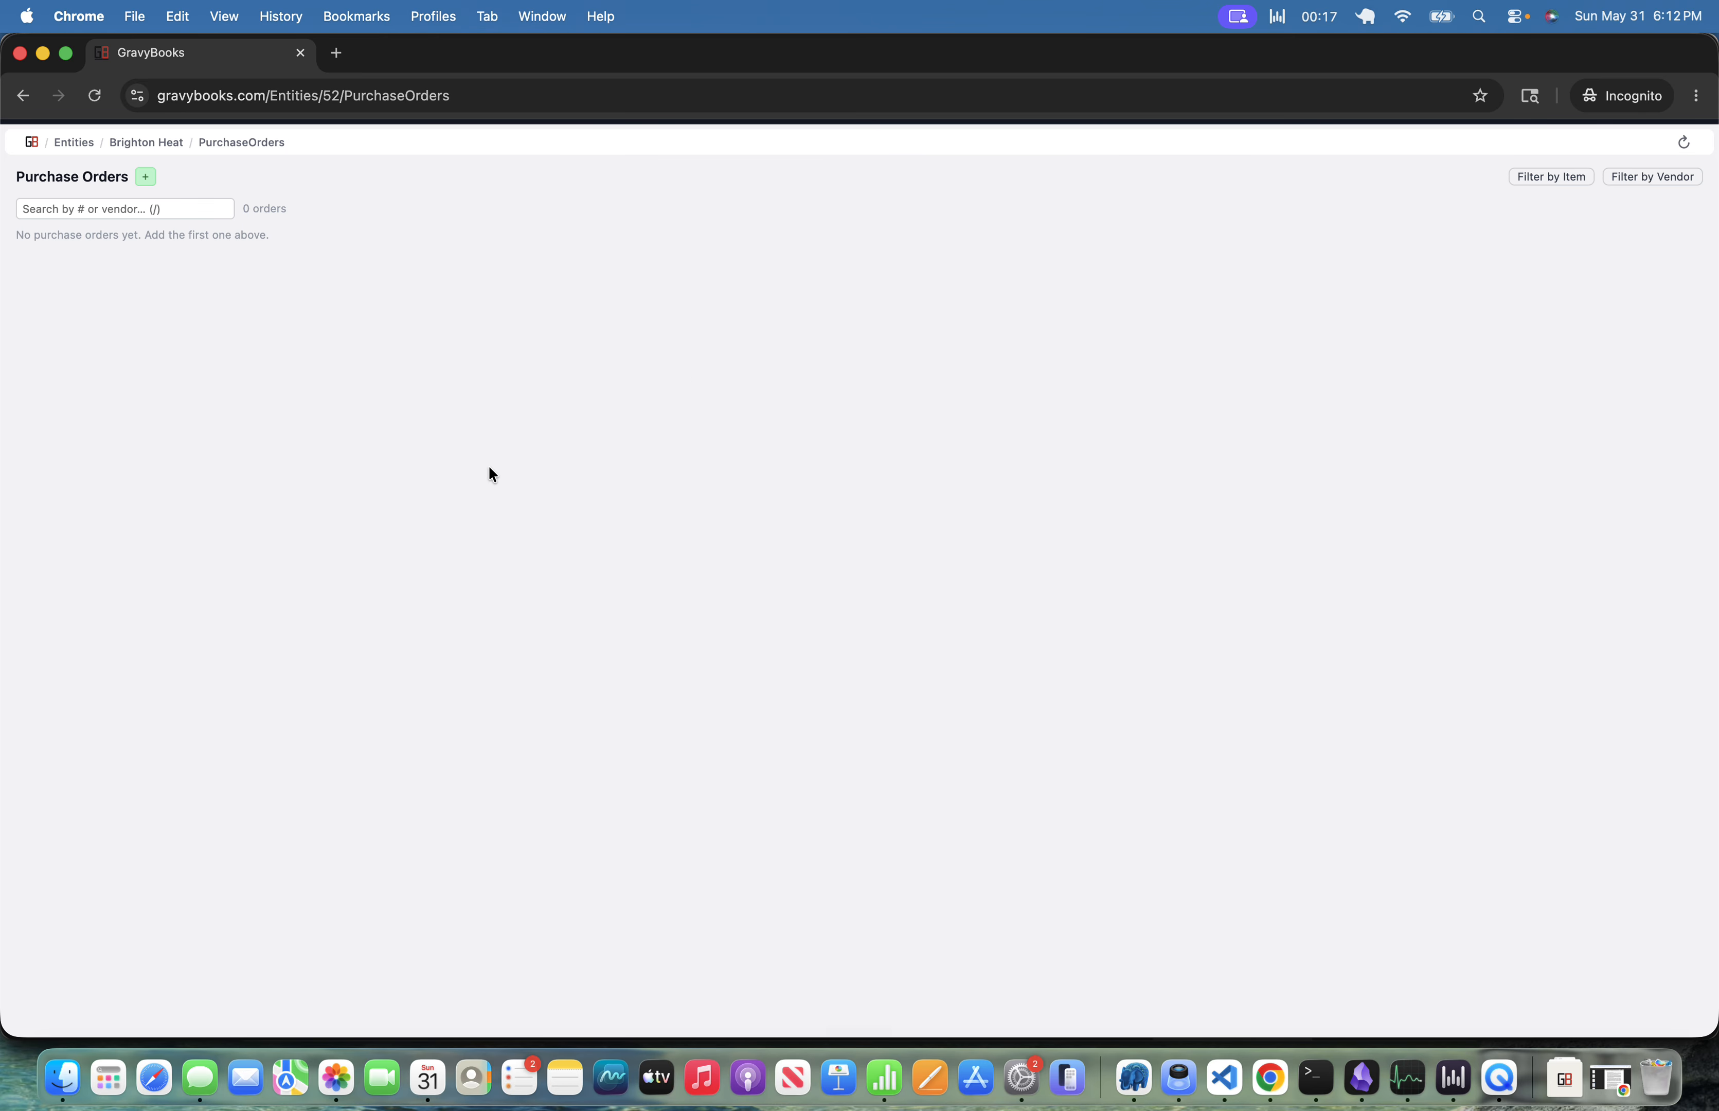
{"action": "left_click", "coordinate": [145, 176]}
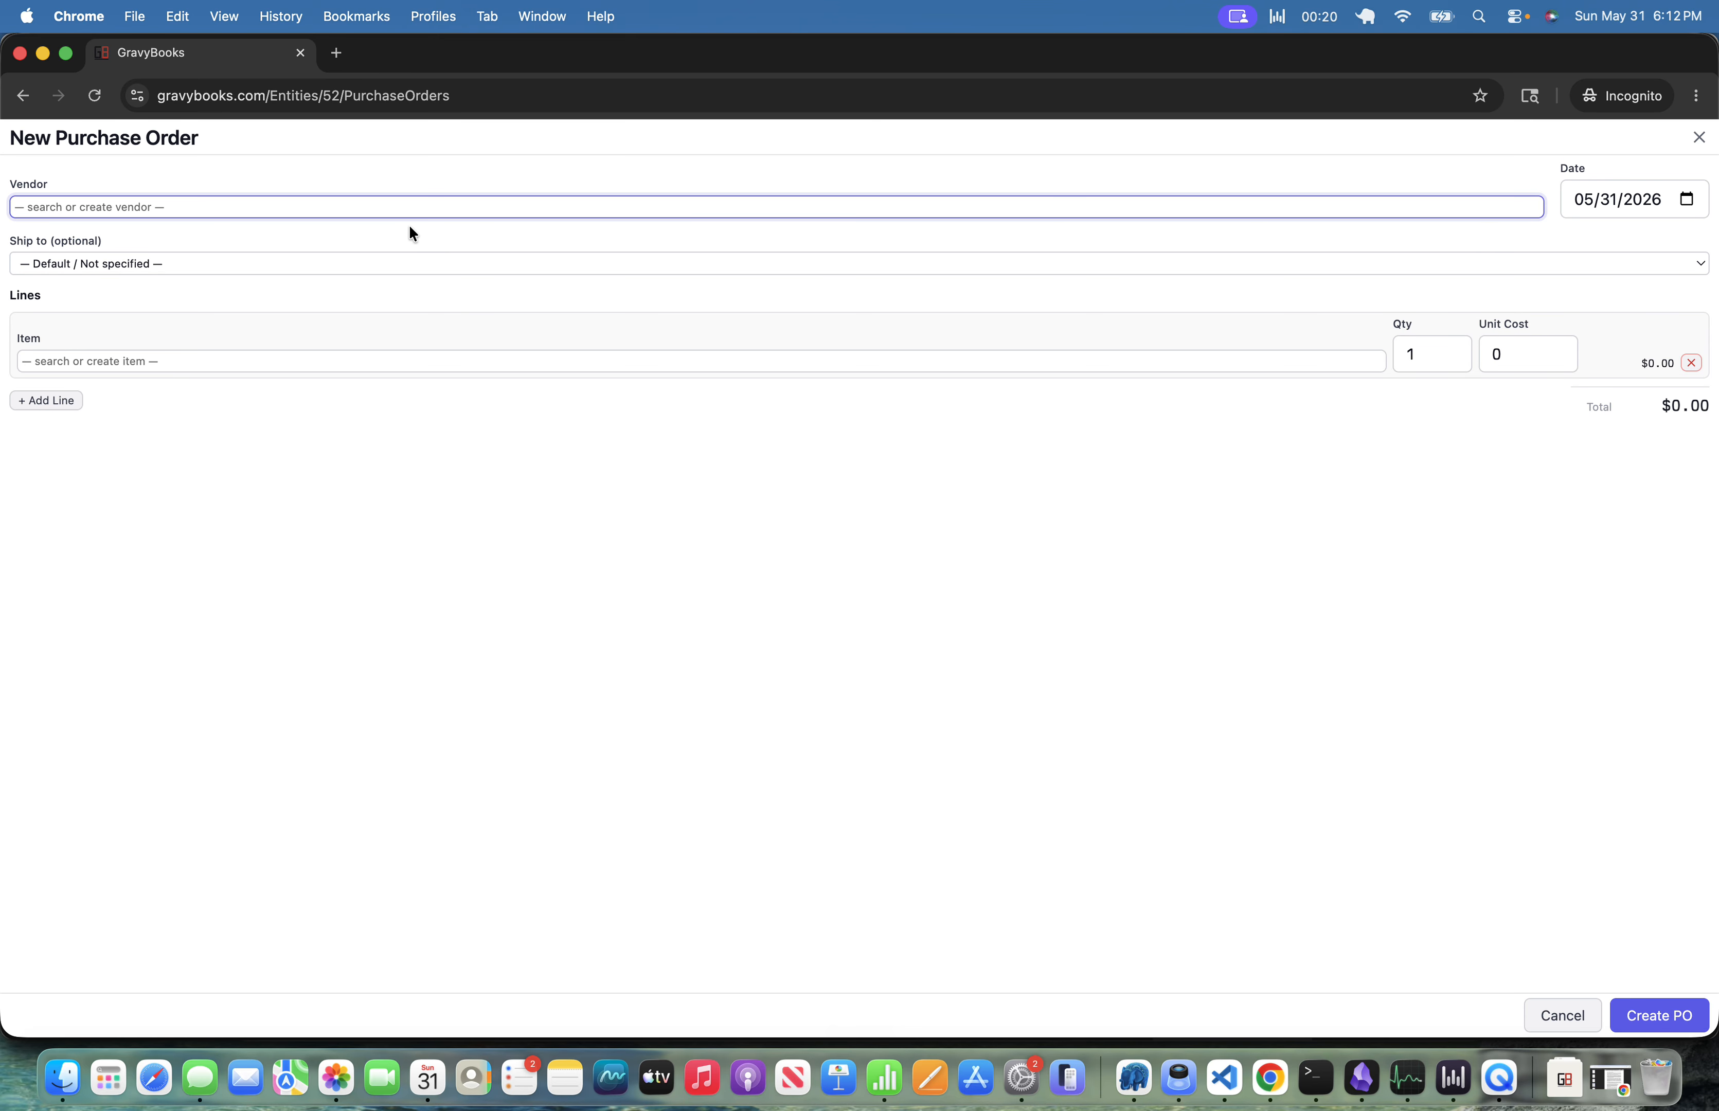
{"action": "type", "text": "Furnitru"}
{"action": "key", "text": "BackSpace"}
{"action": "key", "text": "BackSpace"}
{"action": "key", "text": "BackSpace"}
{"action": "key", "text": "BackSpace"}
{"action": "key", "text": "BackSpace"}
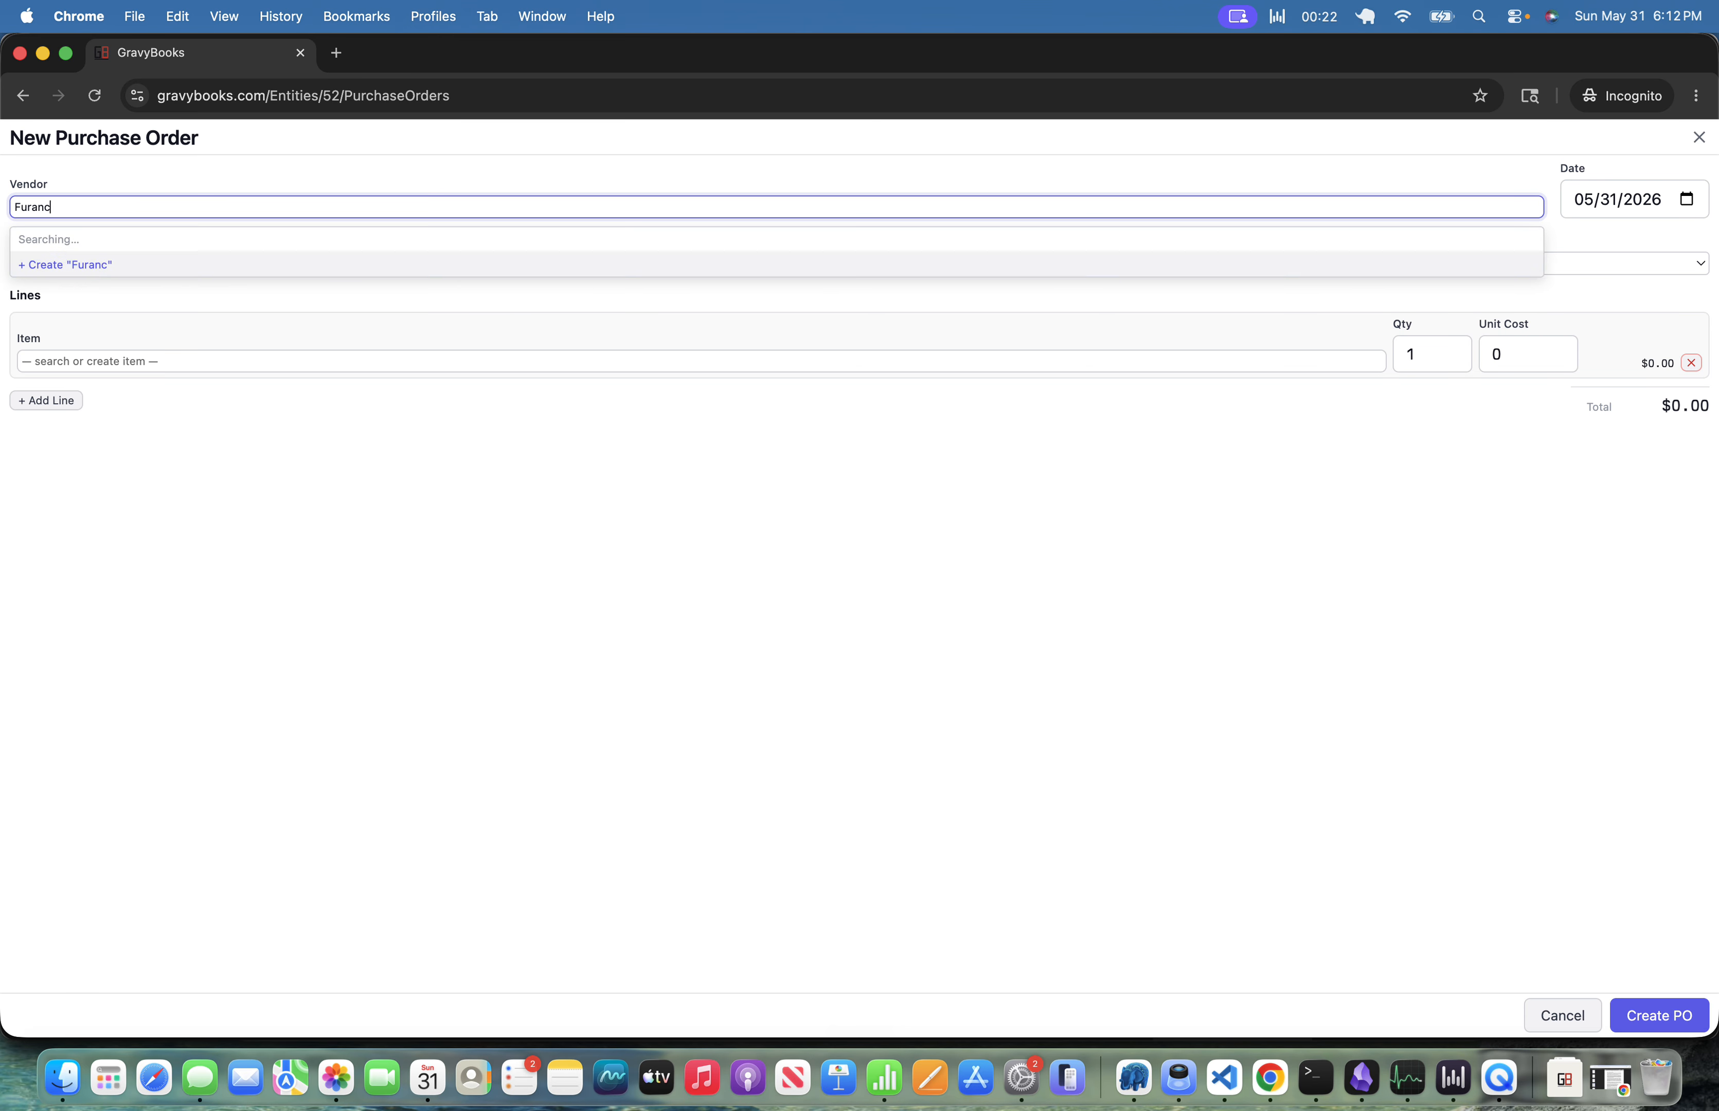
{"action": "type", "text": "nace OEM"}
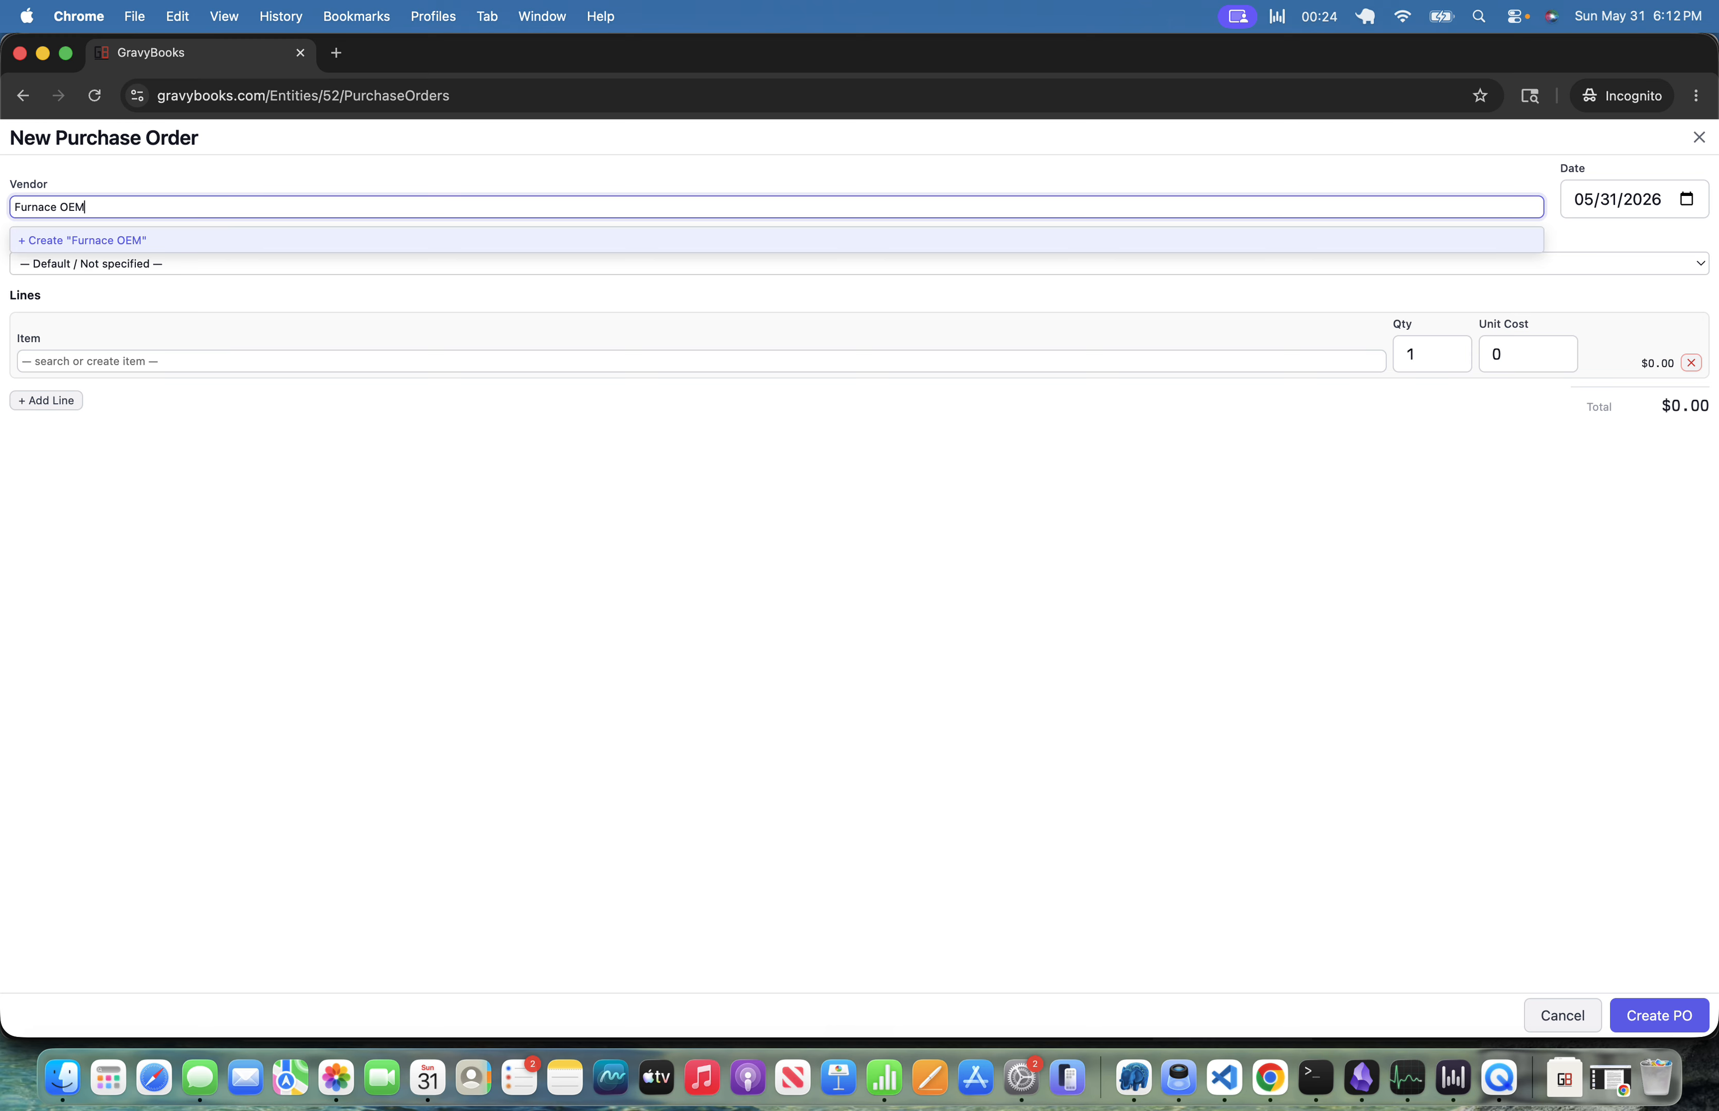
{"action": "key", "text": "Return"}
Create a new item named f22 furnace on the first line, with Inventory as its inventory account.
{"action": "key", "text": "Tab"}
{"action": "key", "text": "Tab"}
{"action": "key", "text": "Tab"}
{"action": "key", "text": "Tab"}
{"action": "key", "text": "Tab"}
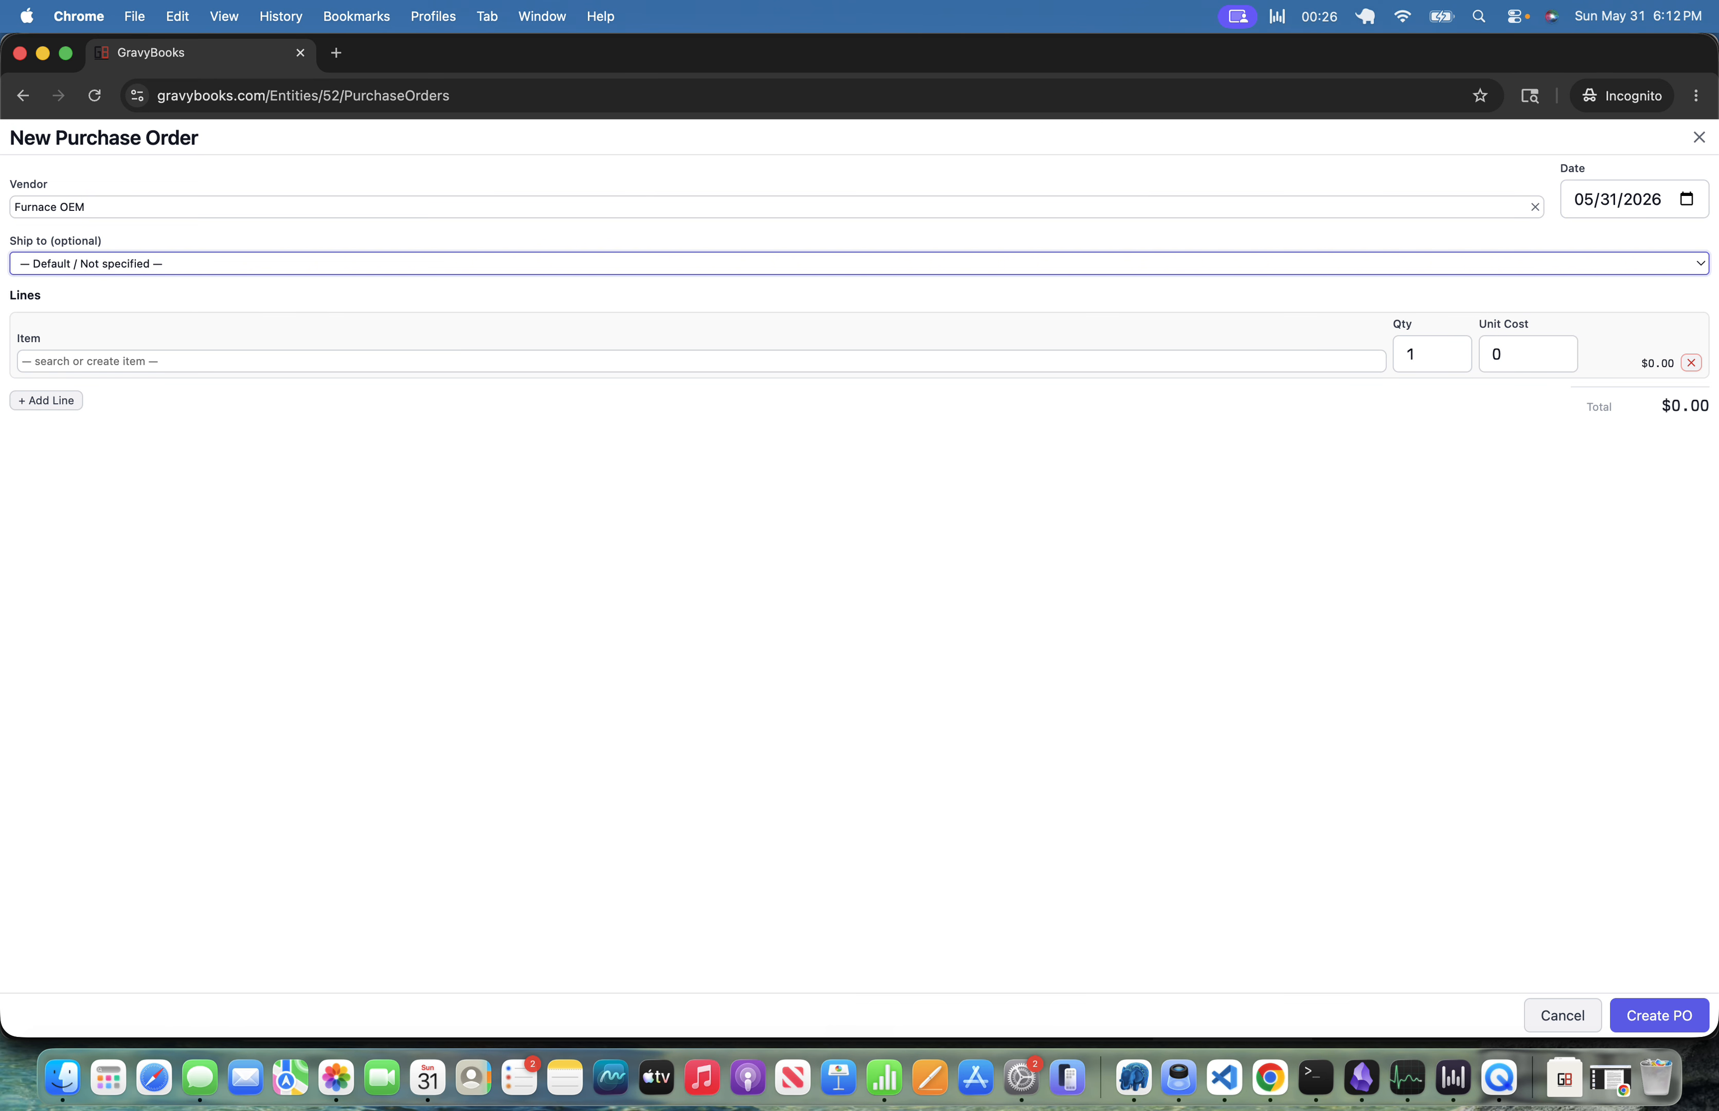
{"action": "type", "text": "f22 furnace"}
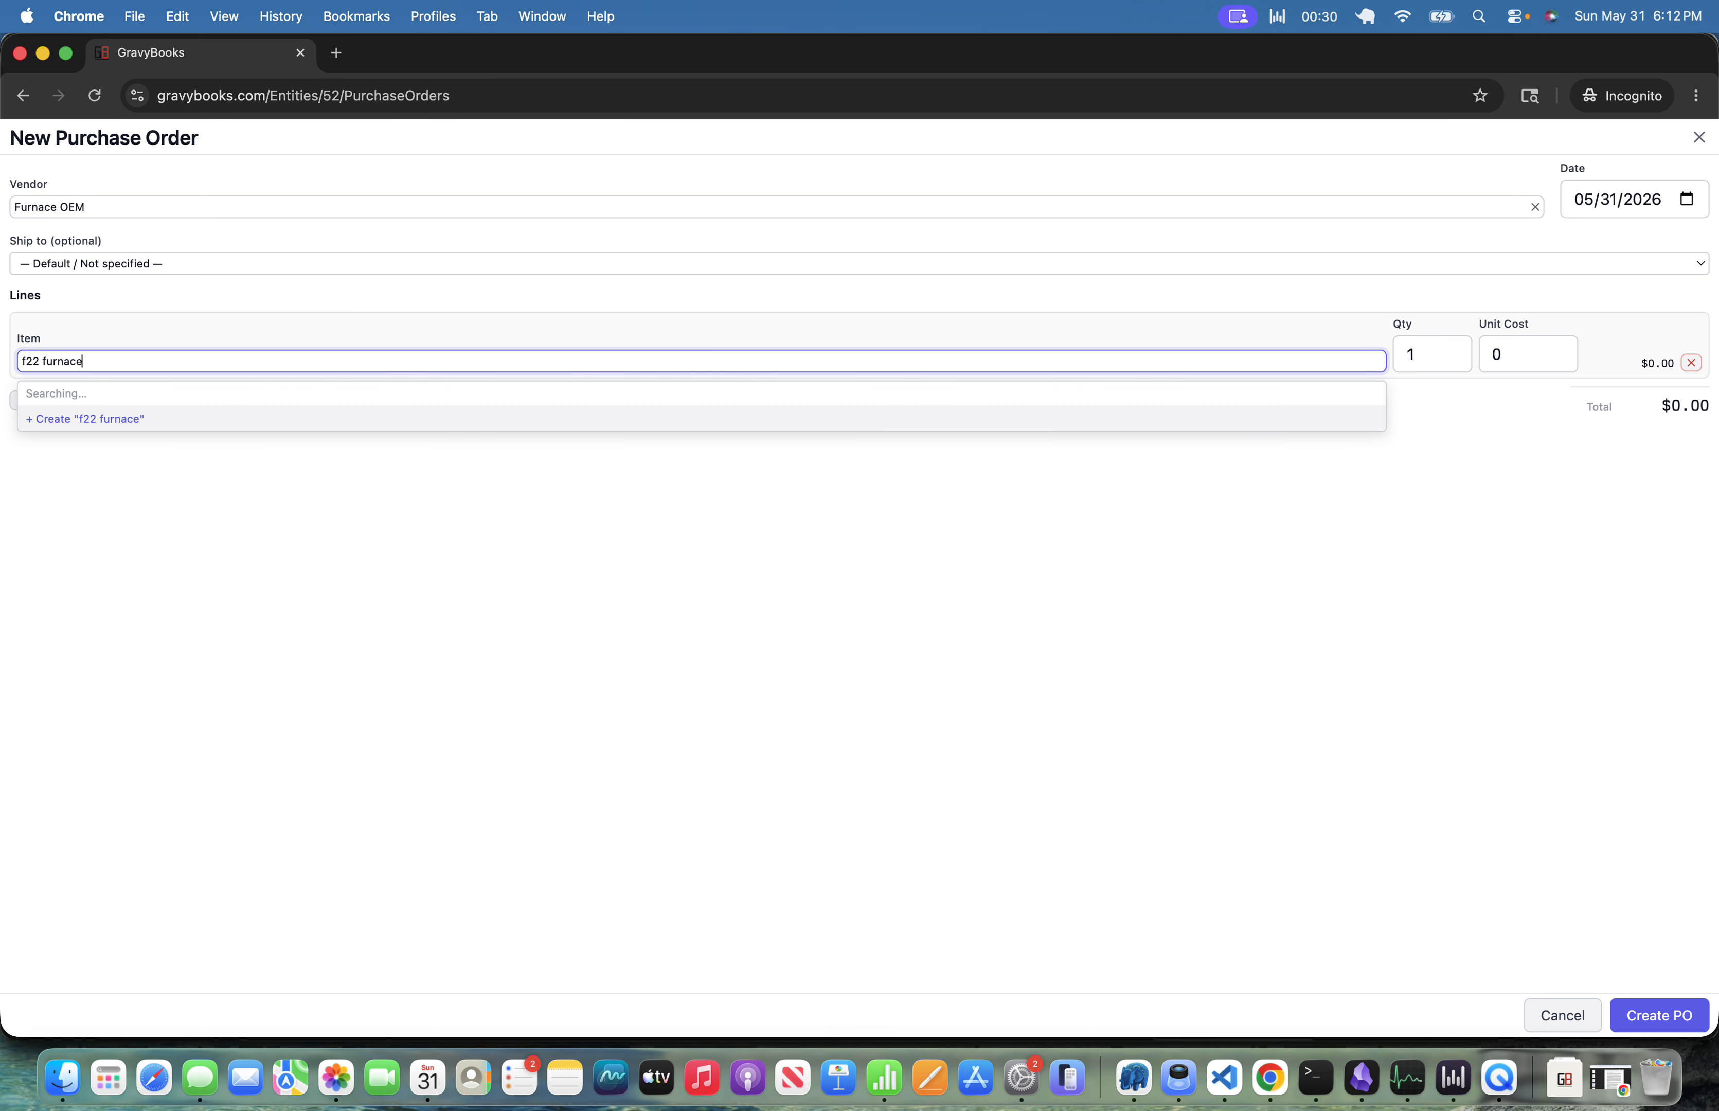
{"action": "key", "text": "Return"}
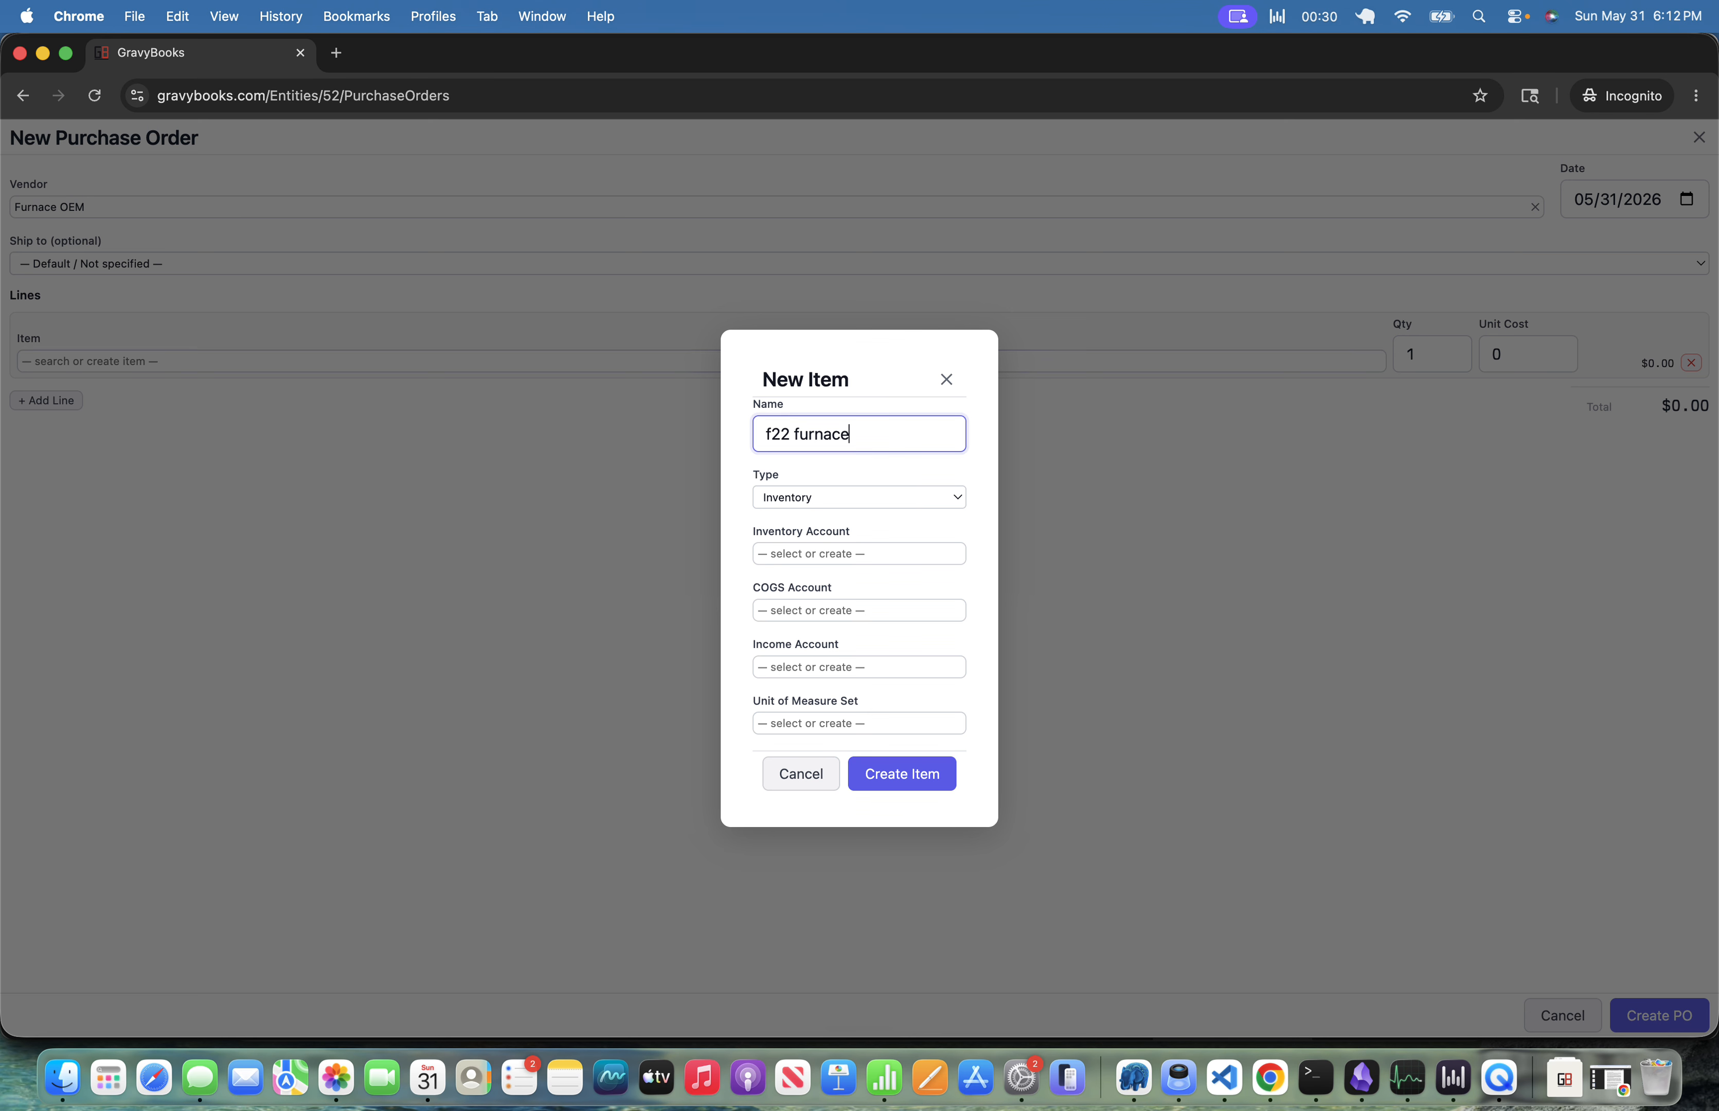
{"action": "key", "text": "Tab"}
{"action": "key", "text": "Tab"}
{"action": "type", "text": "inve"}
{"action": "key", "text": "Tab"}
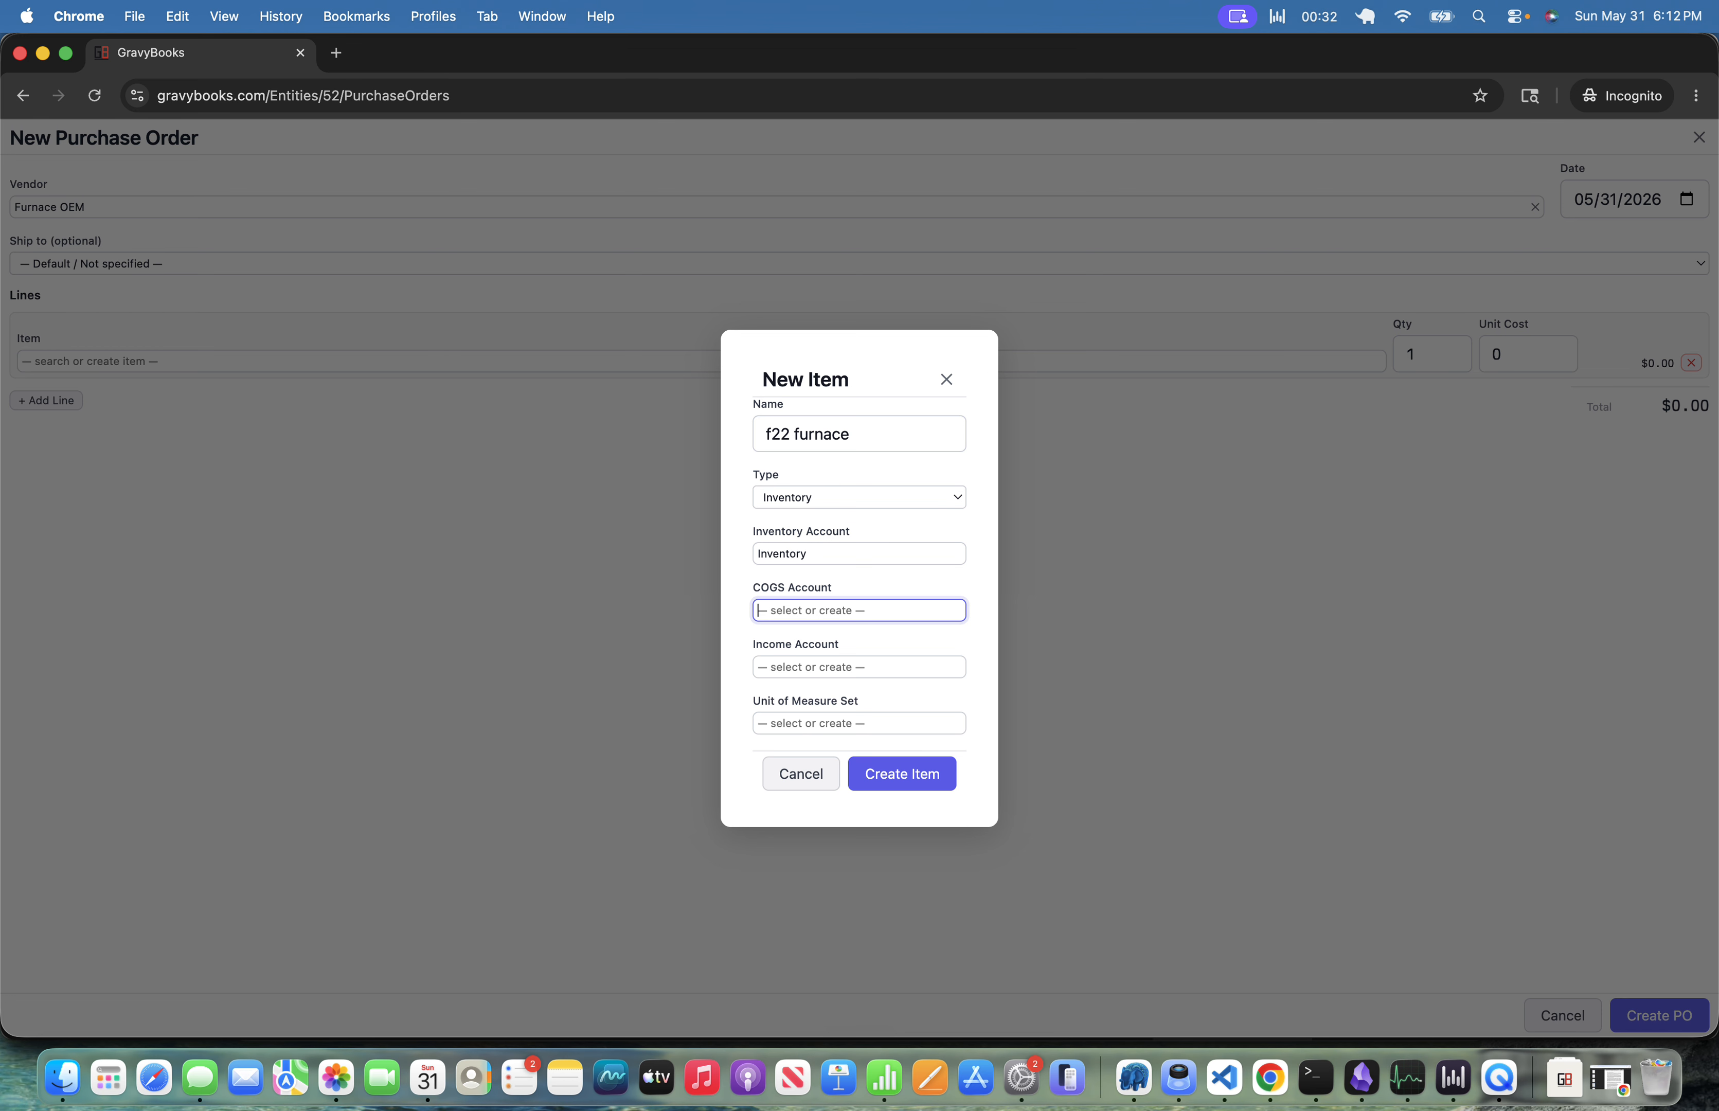
Create a new Cost of Goods Sold account named COGS: Furnace as the item's COGS account.
{"action": "type", "text": "COGS: "}
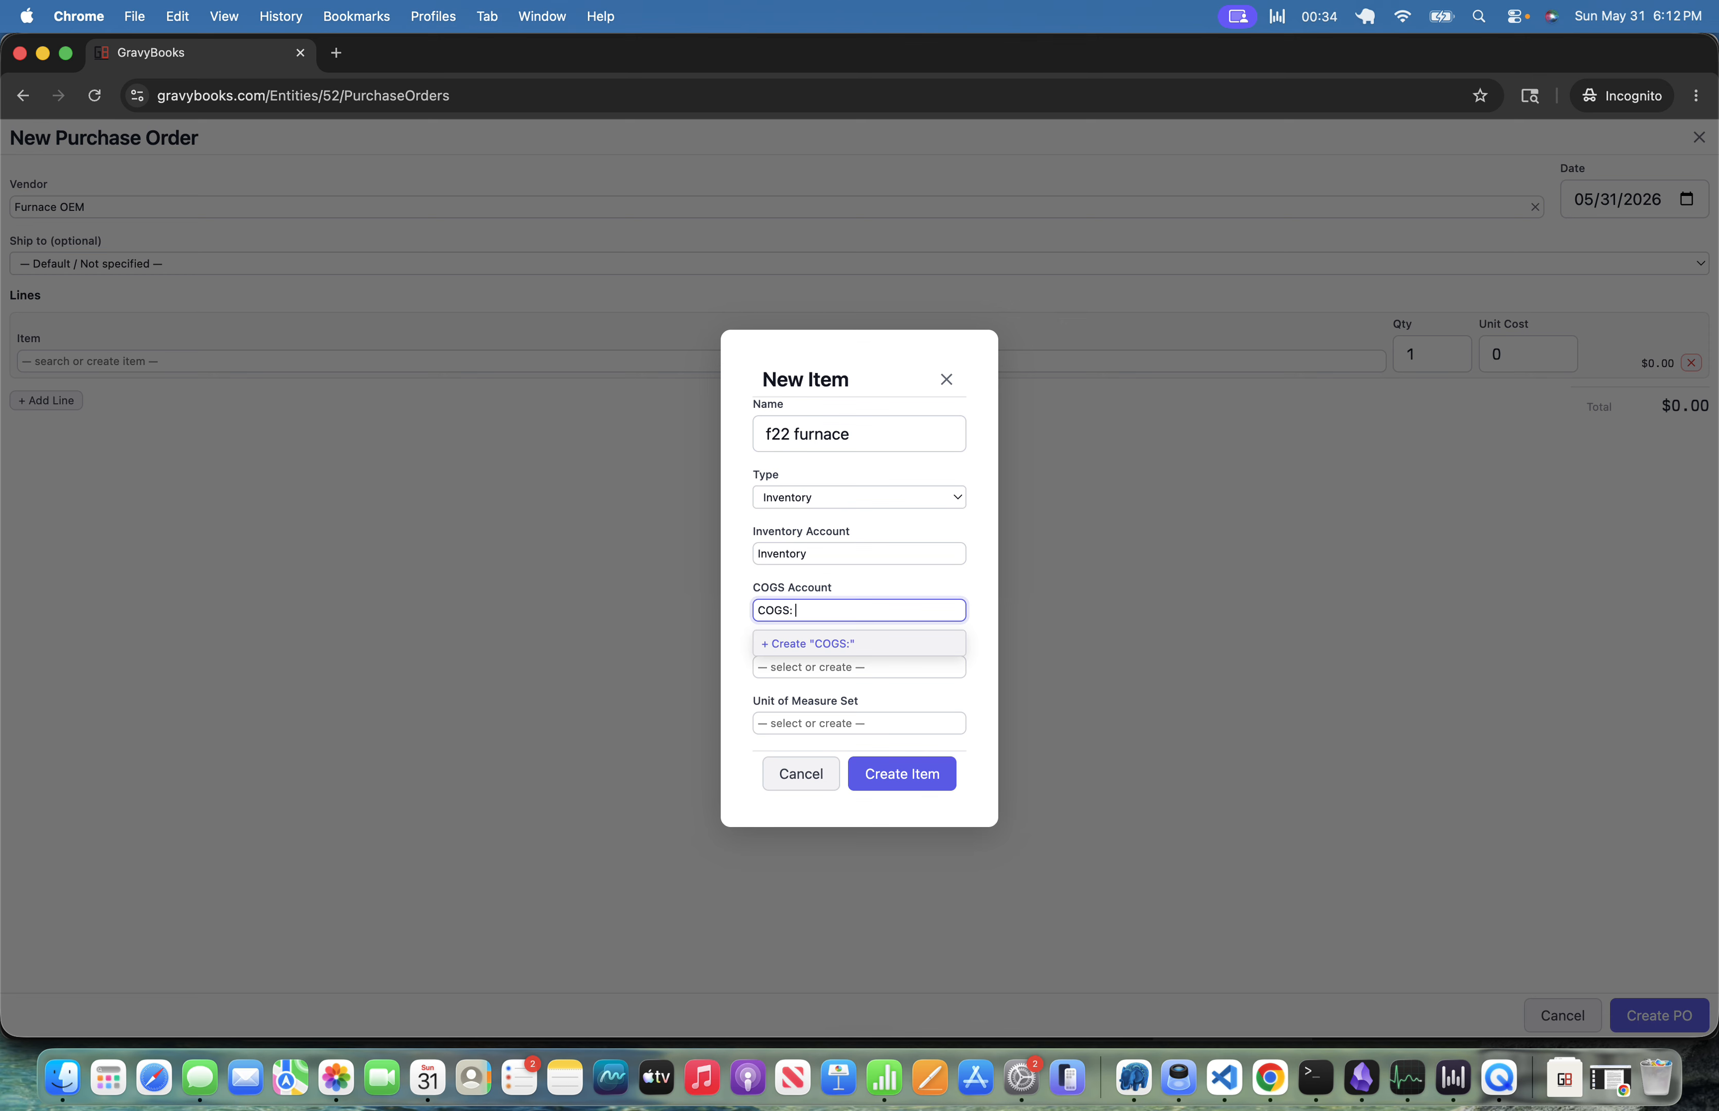
{"action": "type", "text": "Furnace"}
{"action": "key", "text": "Return"}
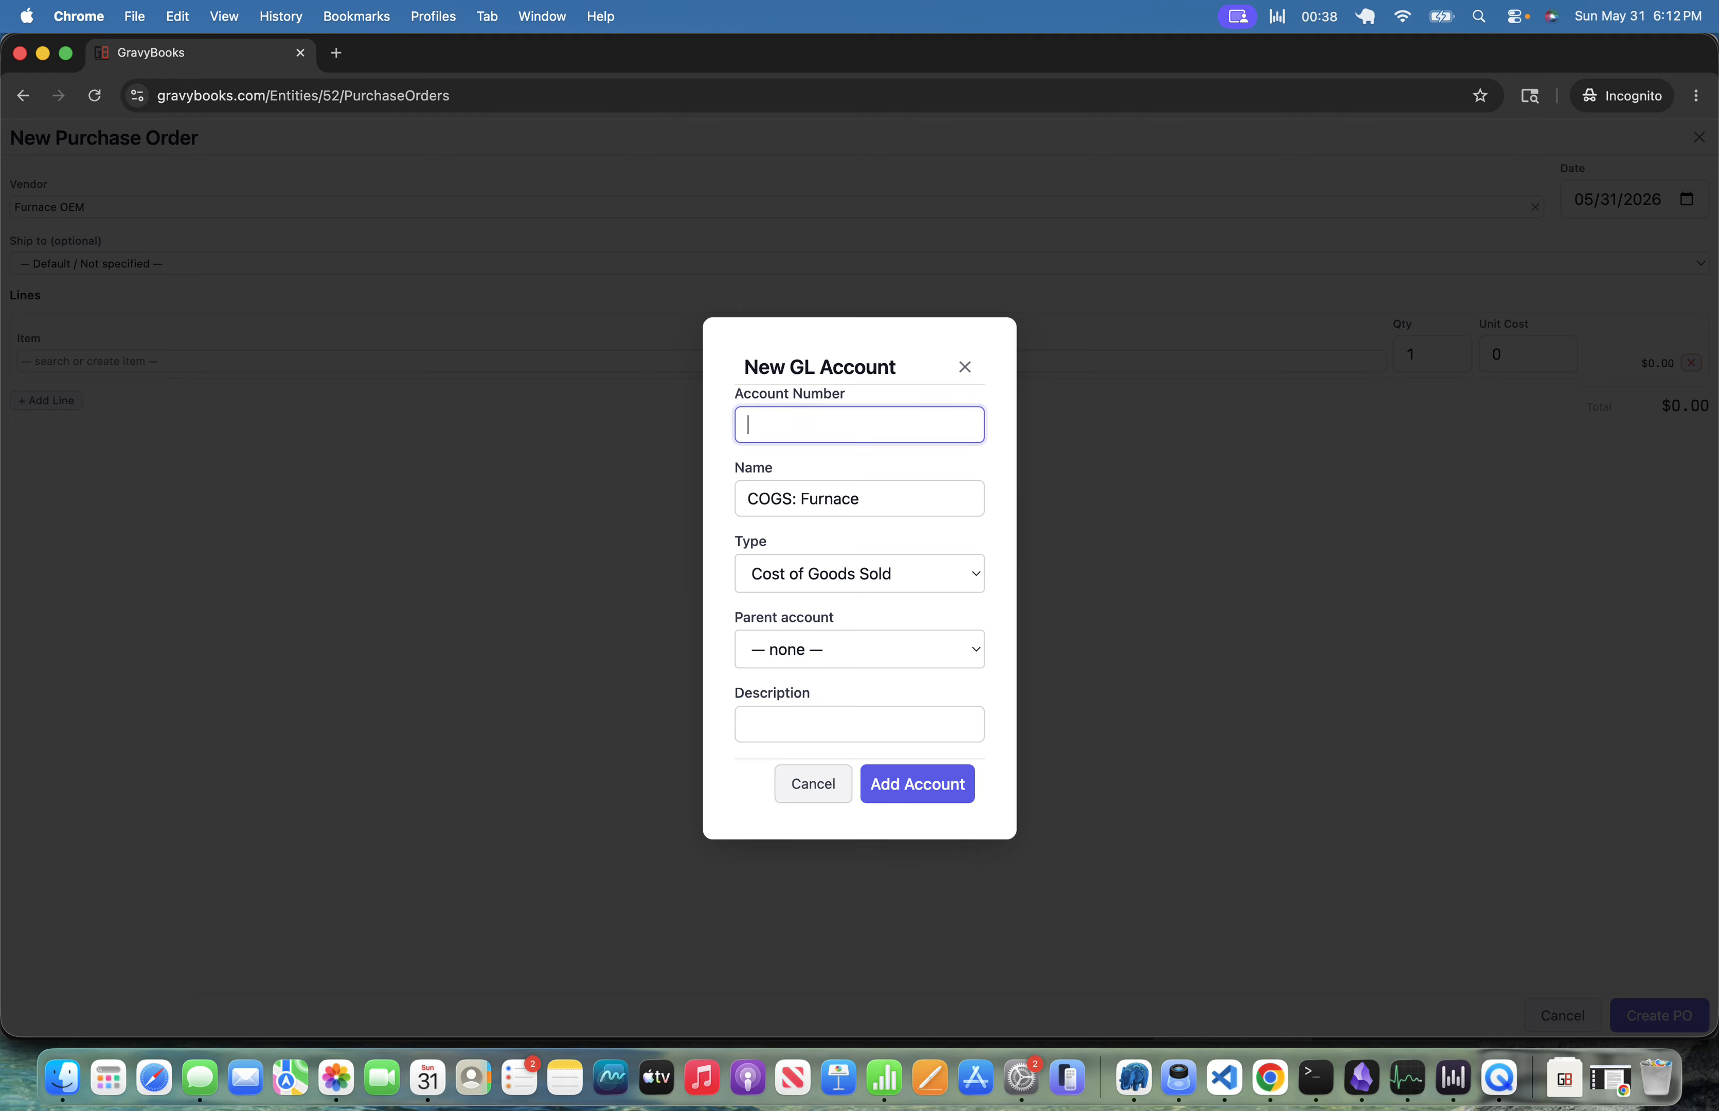
{"action": "key", "text": "Tab"}
{"action": "key", "text": "Tab"}
{"action": "key", "text": "Tab"}
{"action": "key", "text": "Tab"}
{"action": "key", "text": "Tab"}
{"action": "key", "text": "Return"}
Create a new Income account named Sales as the item's income account.
{"action": "key", "text": "Tab"}
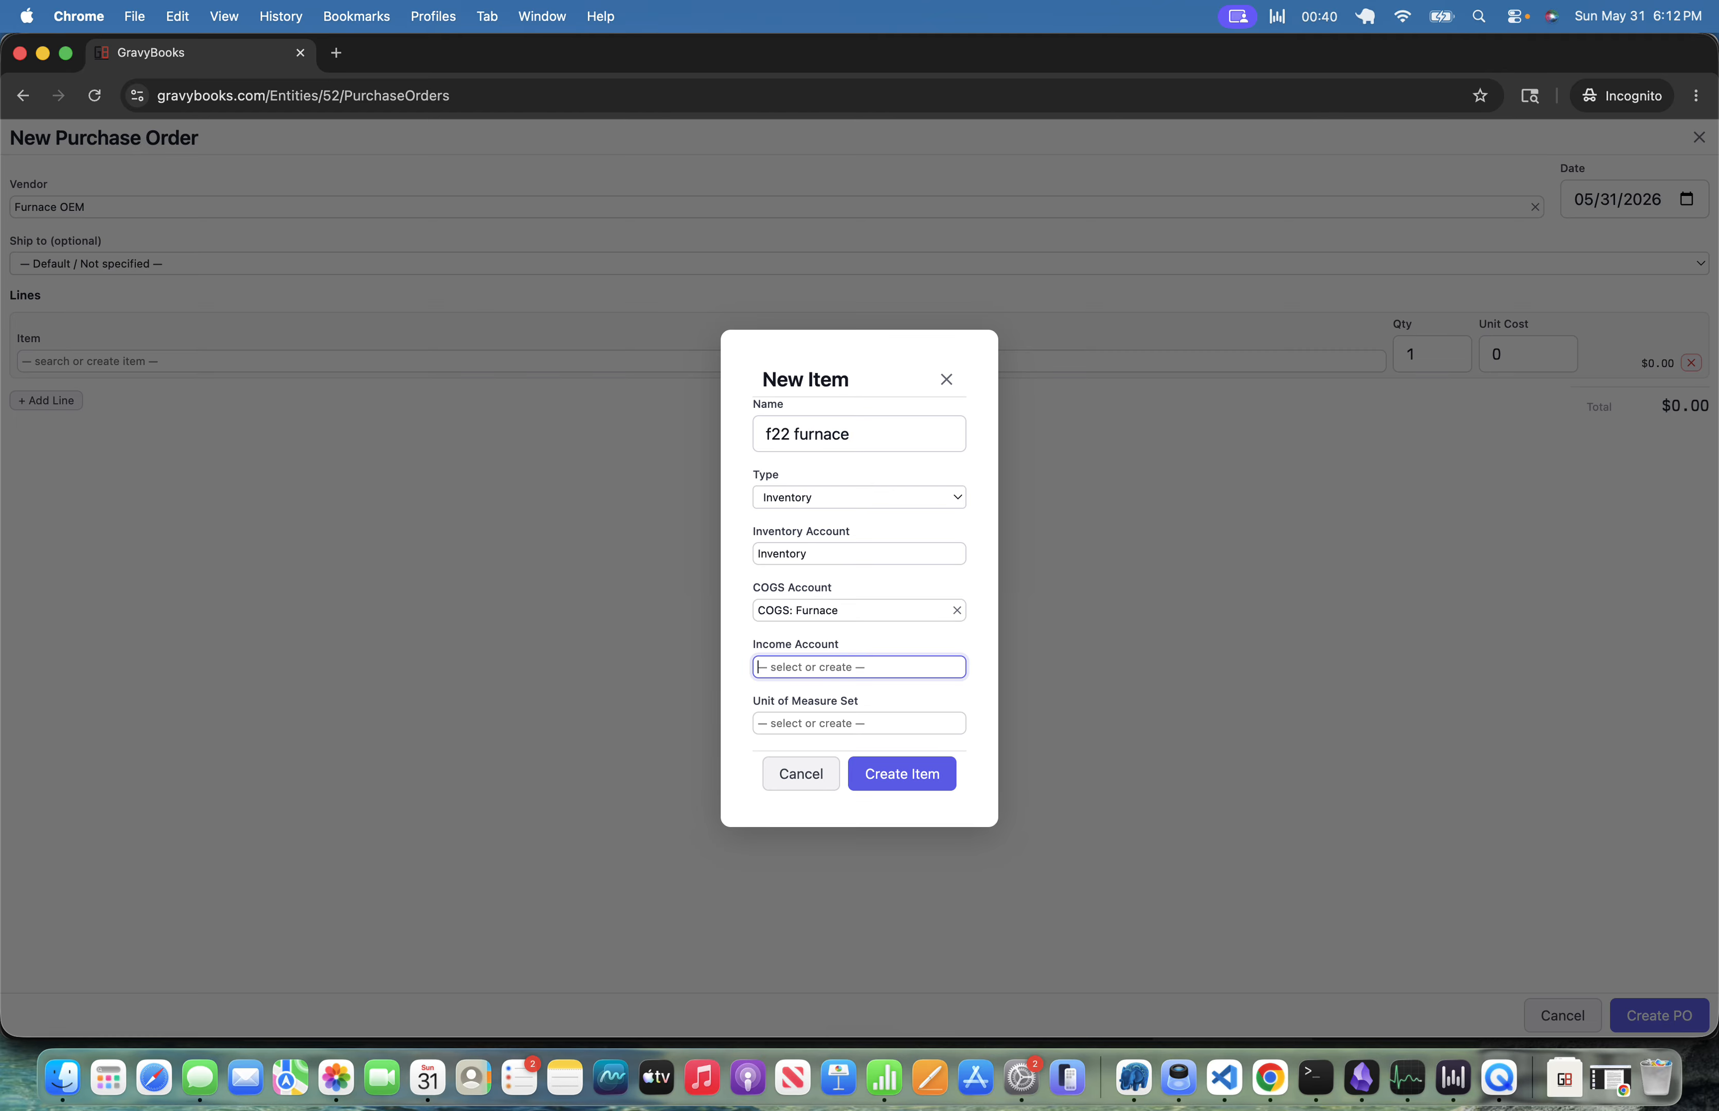
{"action": "type", "text": "sal"}
{"action": "key", "text": "Return"}
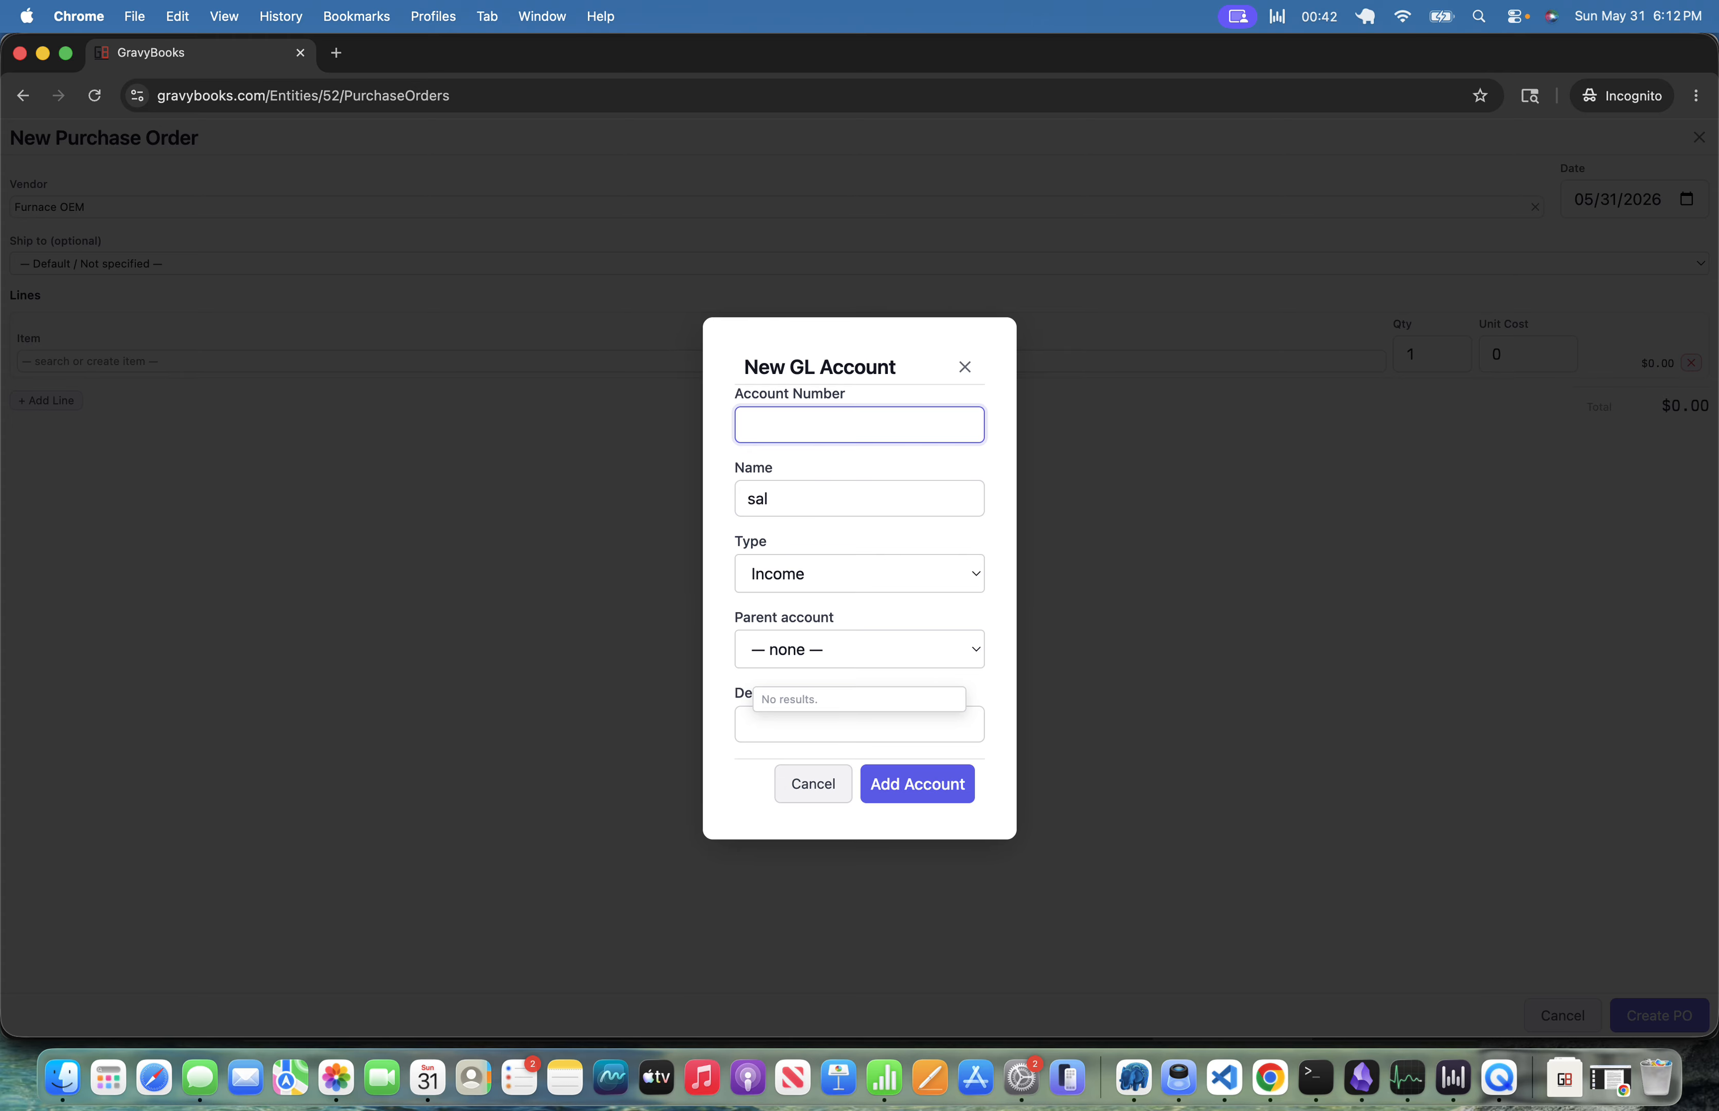
{"action": "key", "text": "Tab"}
{"action": "type", "text": "Sales"}
{"action": "key", "text": "Tab"}
{"action": "key", "text": "Tab"}
{"action": "key", "text": "Tab"}
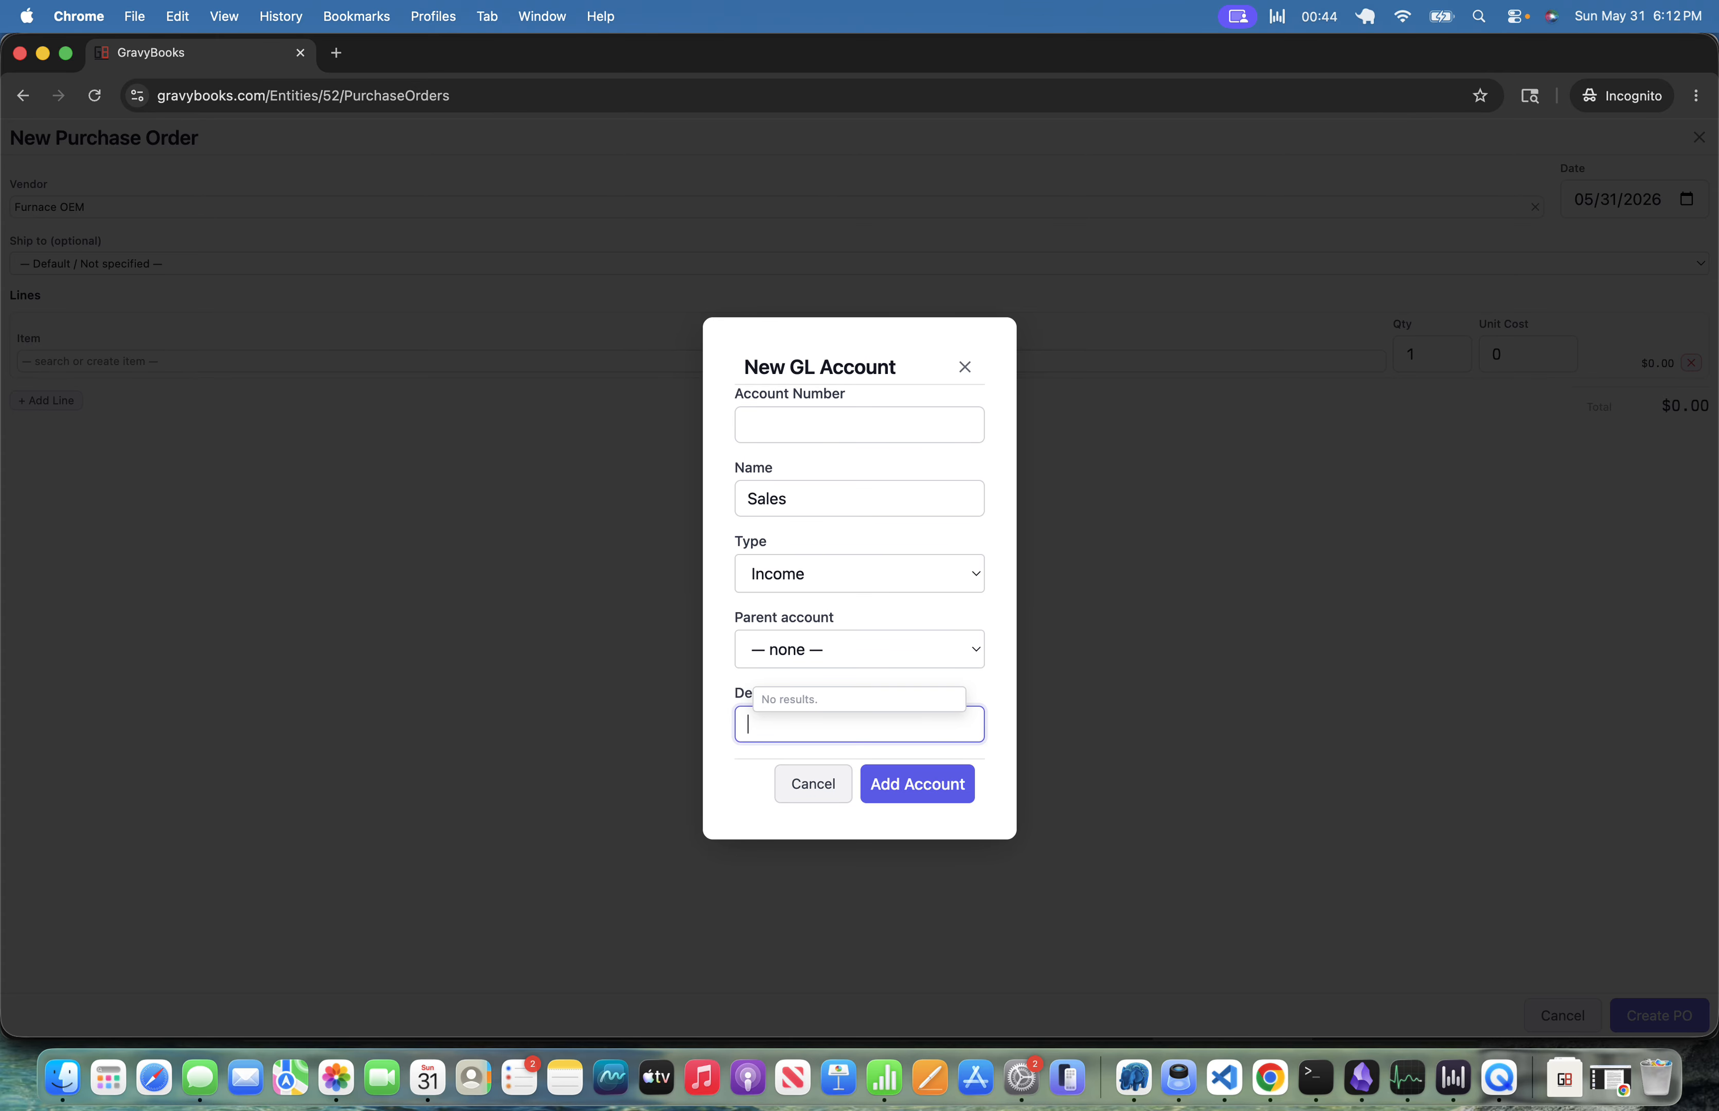
Save the f22 furnace item and set its line quantity to 10.
{"action": "key", "text": "Tab"}
{"action": "key", "text": "Return"}
{"action": "key", "text": "Tab"}
{"action": "key", "text": "Tab"}
{"action": "key", "text": "Tab"}
{"action": "key", "text": "Tab"}
{"action": "key", "text": "Tab"}
{"action": "key", "text": "Tab"}
{"action": "key", "text": "Tab"}
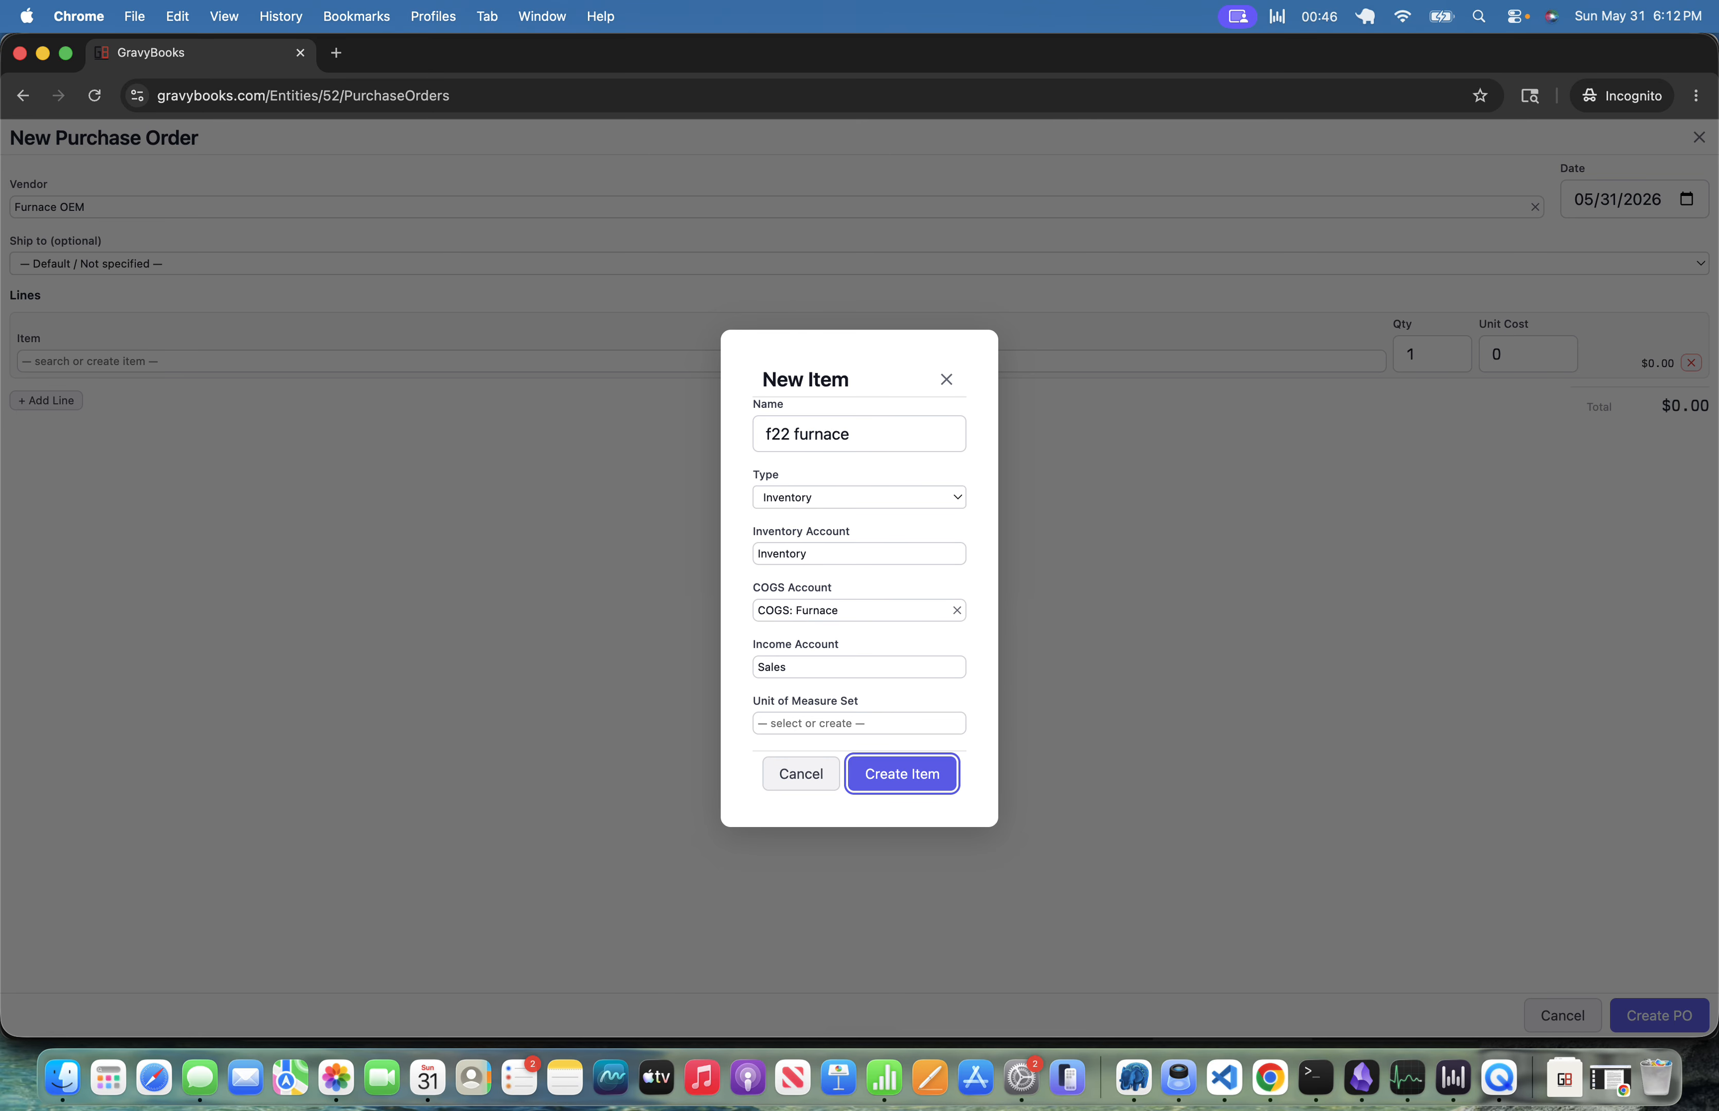
{"action": "key", "text": "Return"}
{"action": "type", "text": "0"}
Set the furnace line's unit cost to 1000 and add another line.
{"action": "key", "text": "Tab"}
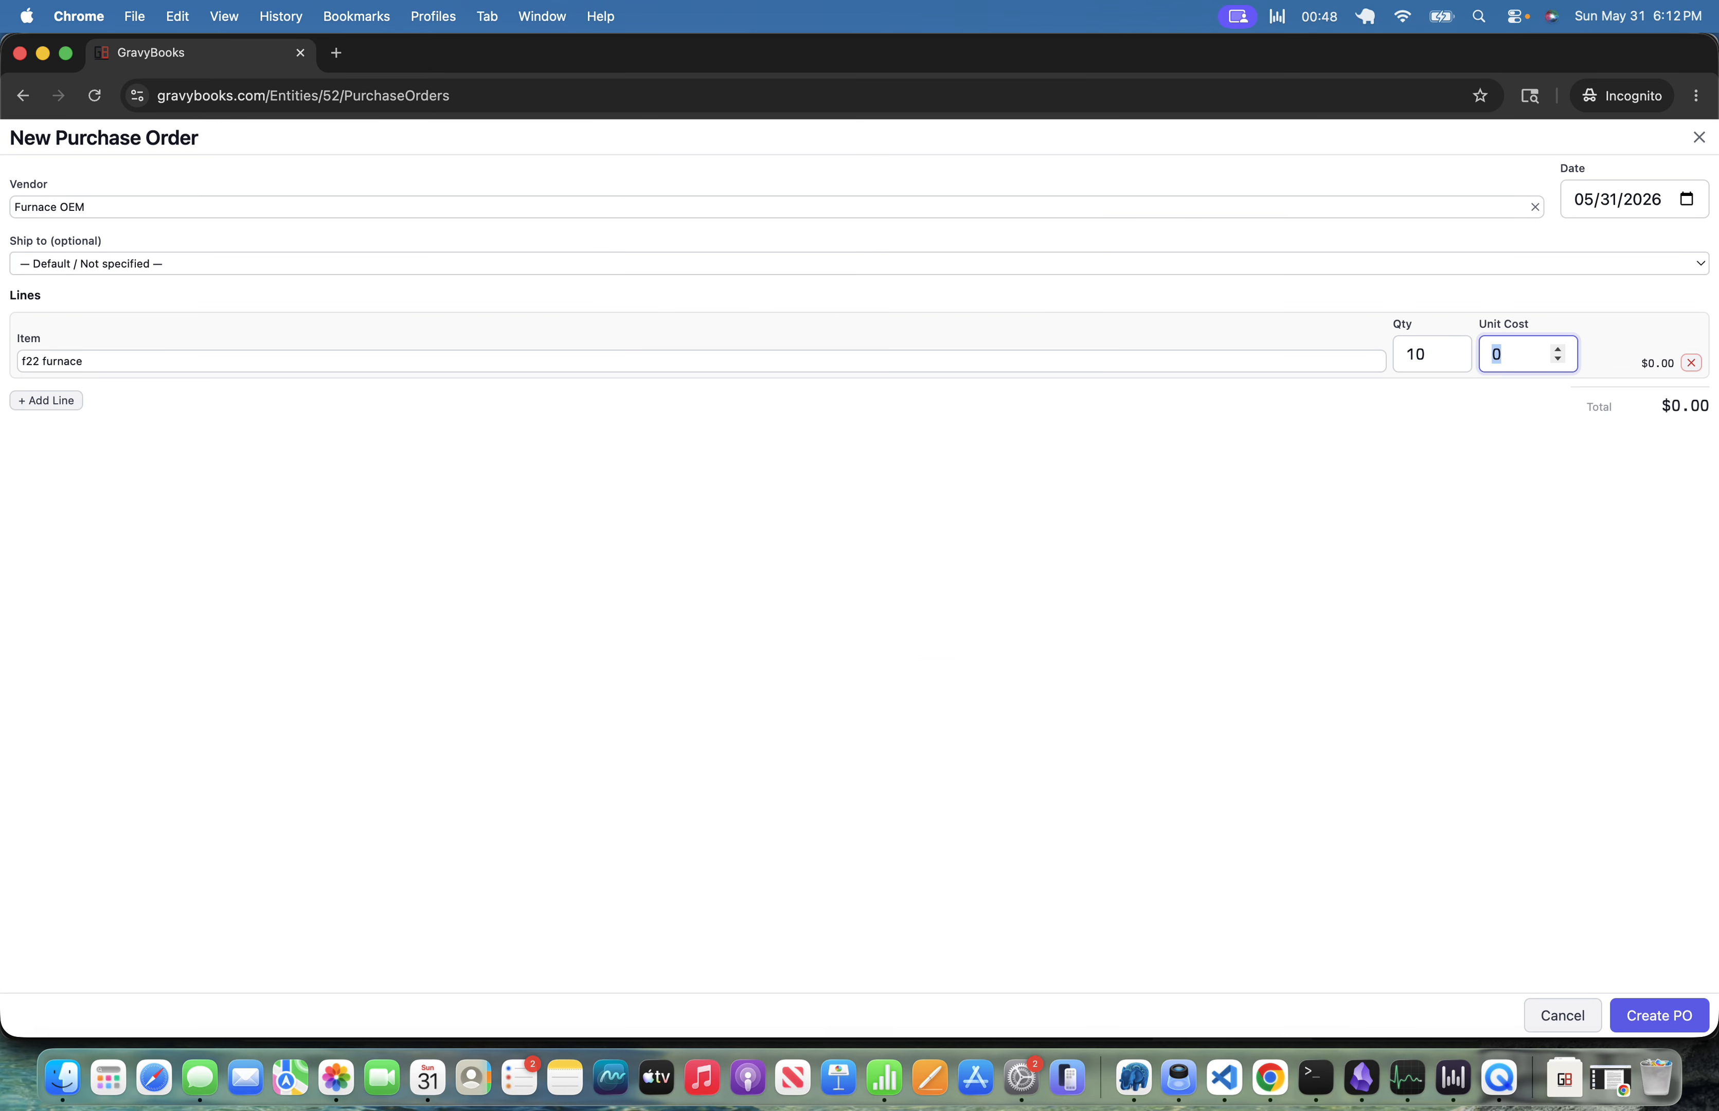
{"action": "type", "text": "1000"}
{"action": "key", "text": "Tab"}
{"action": "key", "text": "Return"}
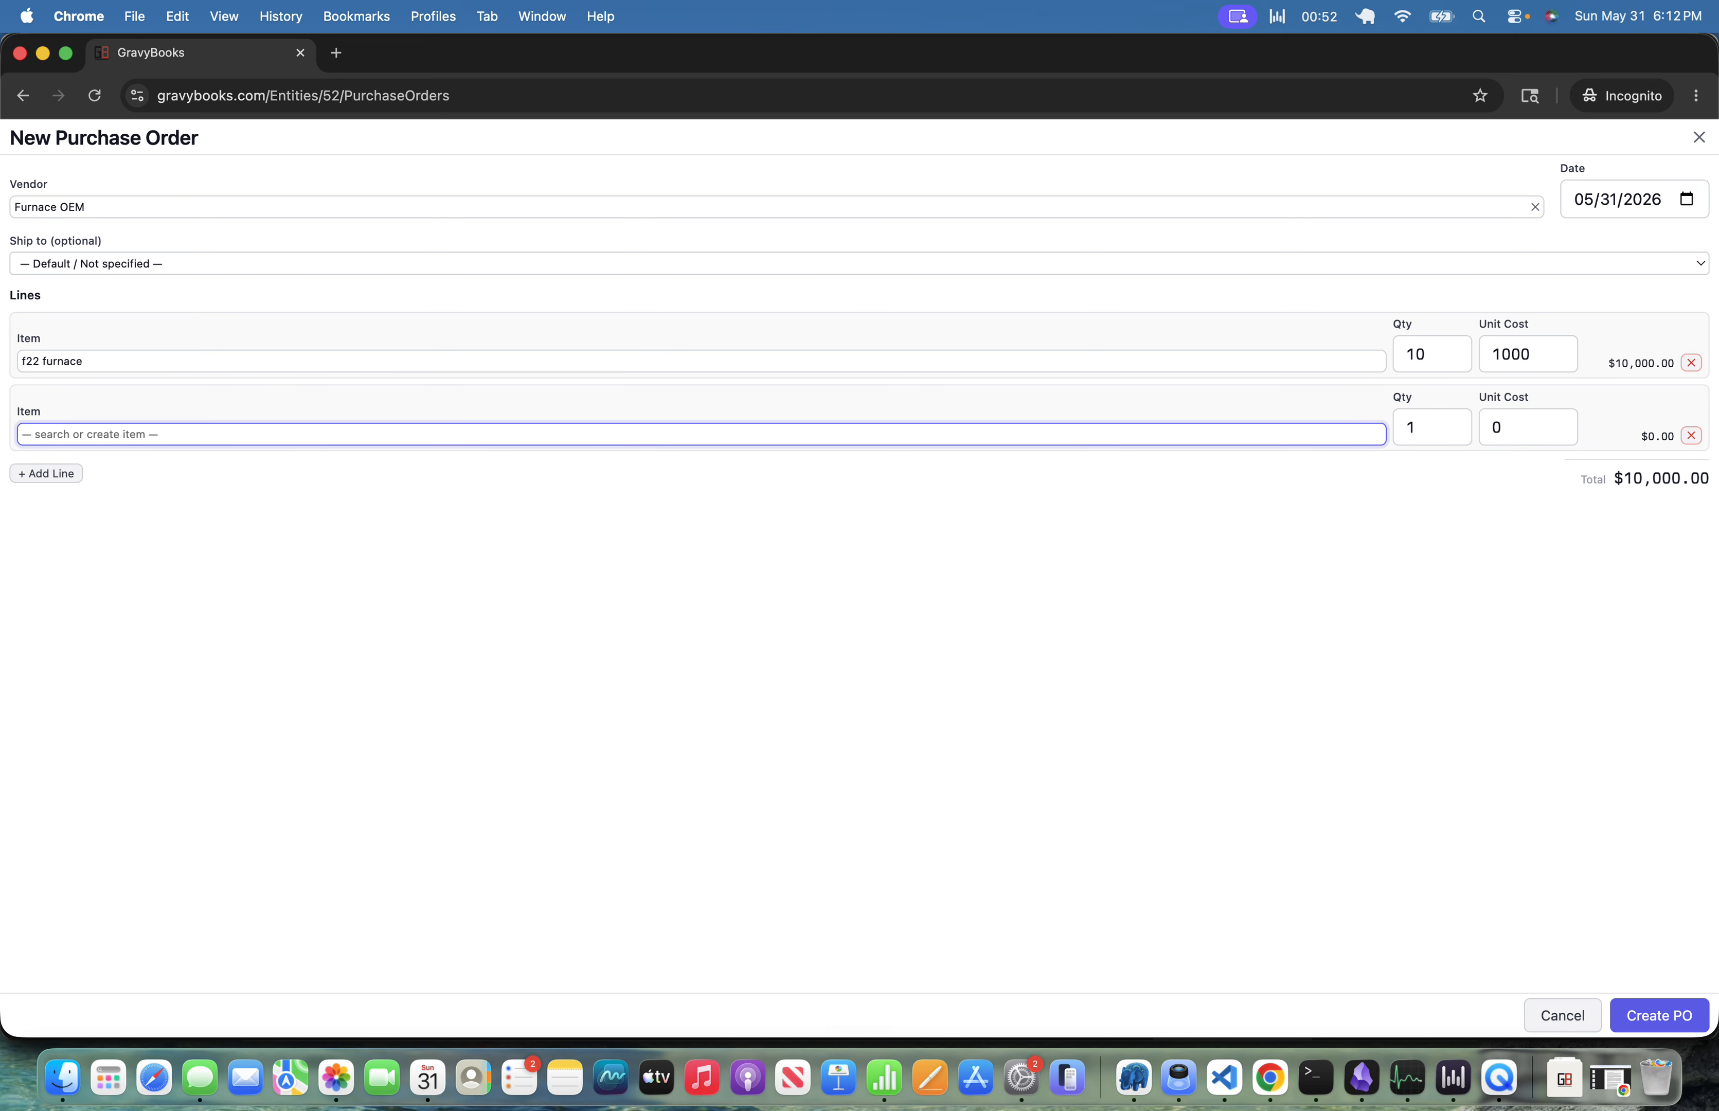
Create a new item named 10ft Pipe on the second line, with Inventory as its inventory account.
{"action": "type", "text": "10ft Pipe"}
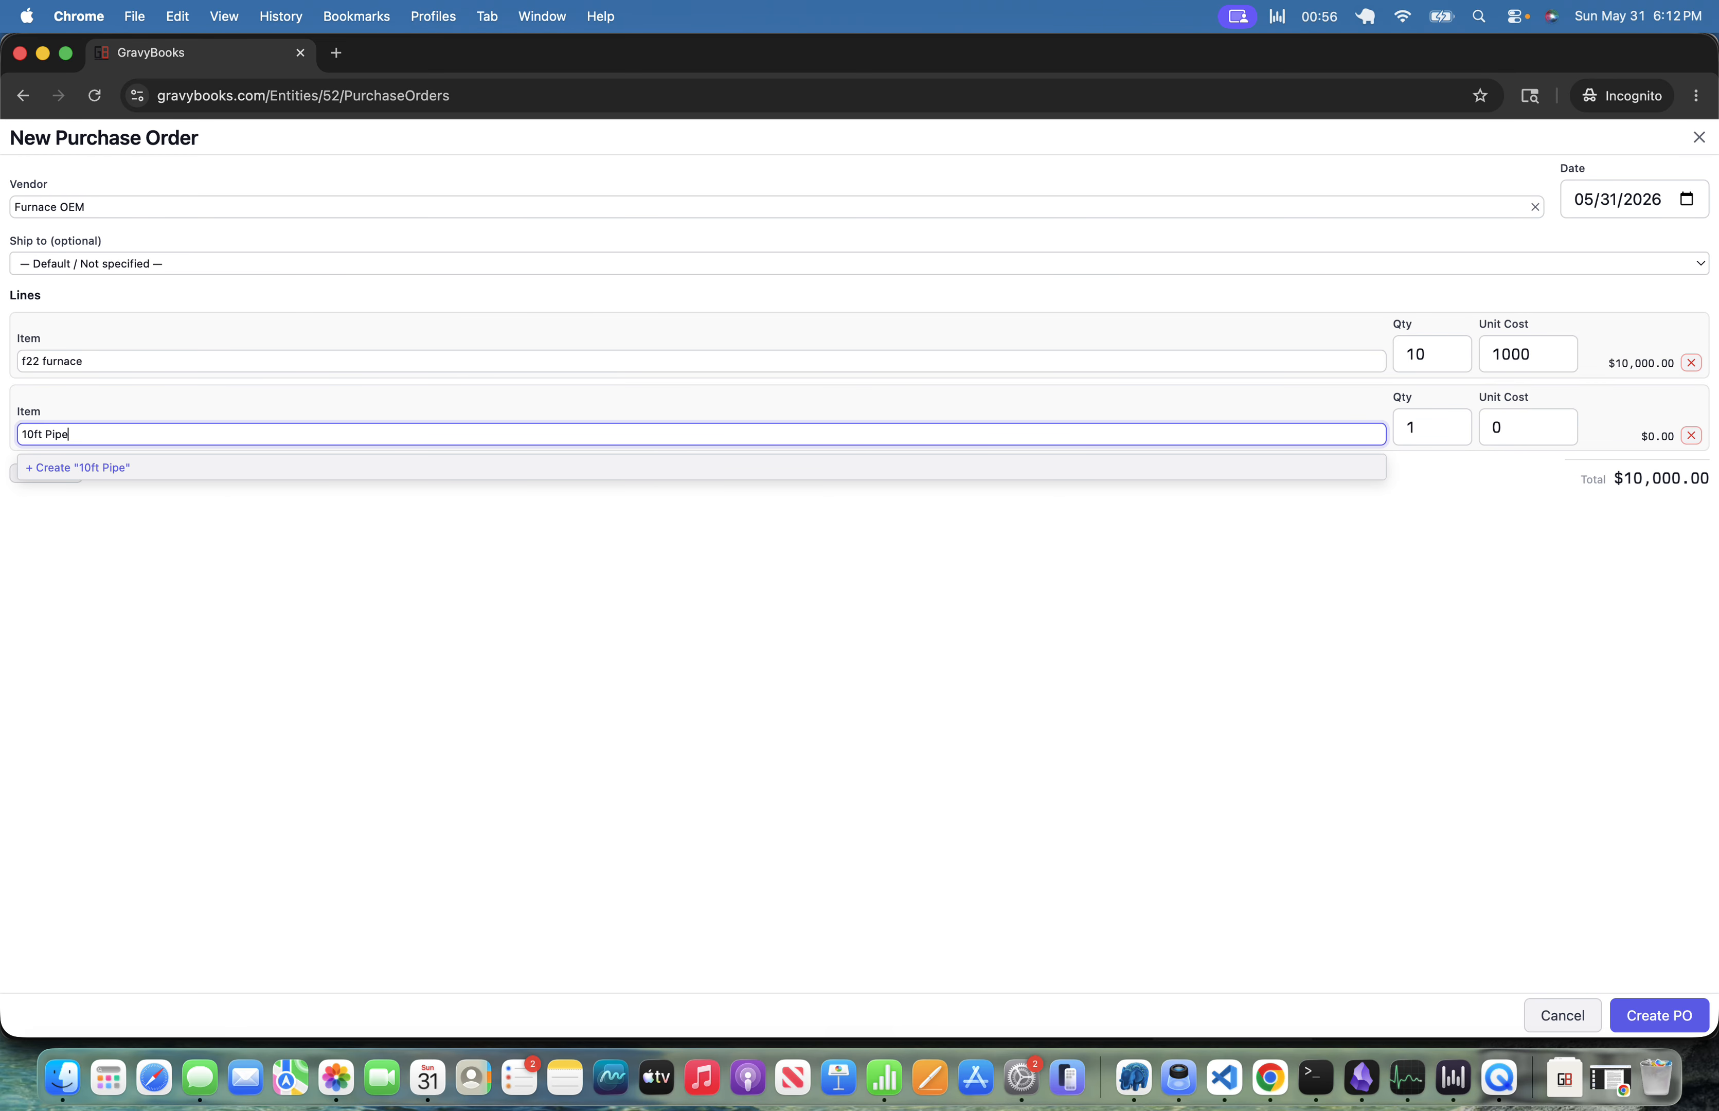
{"action": "key", "text": "Return"}
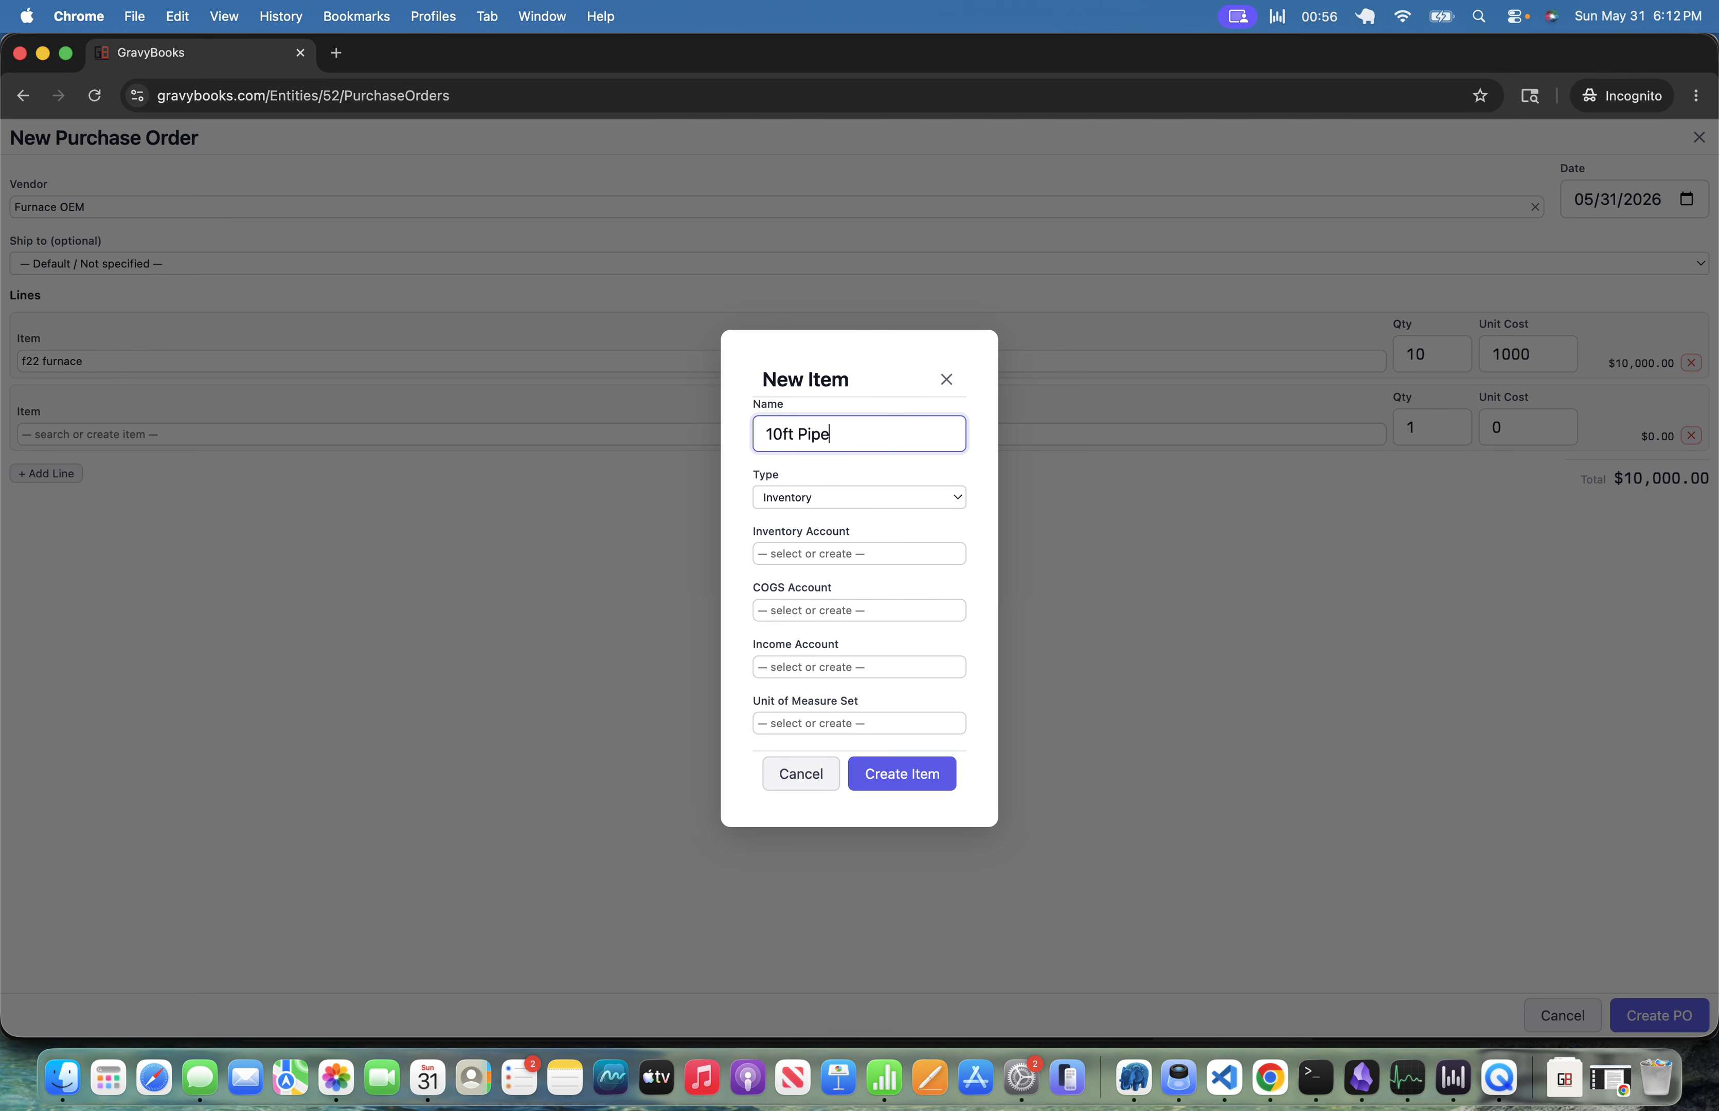
{"action": "key", "text": "Tab"}
{"action": "key", "text": "Tab"}
{"action": "key", "text": "Tab"}
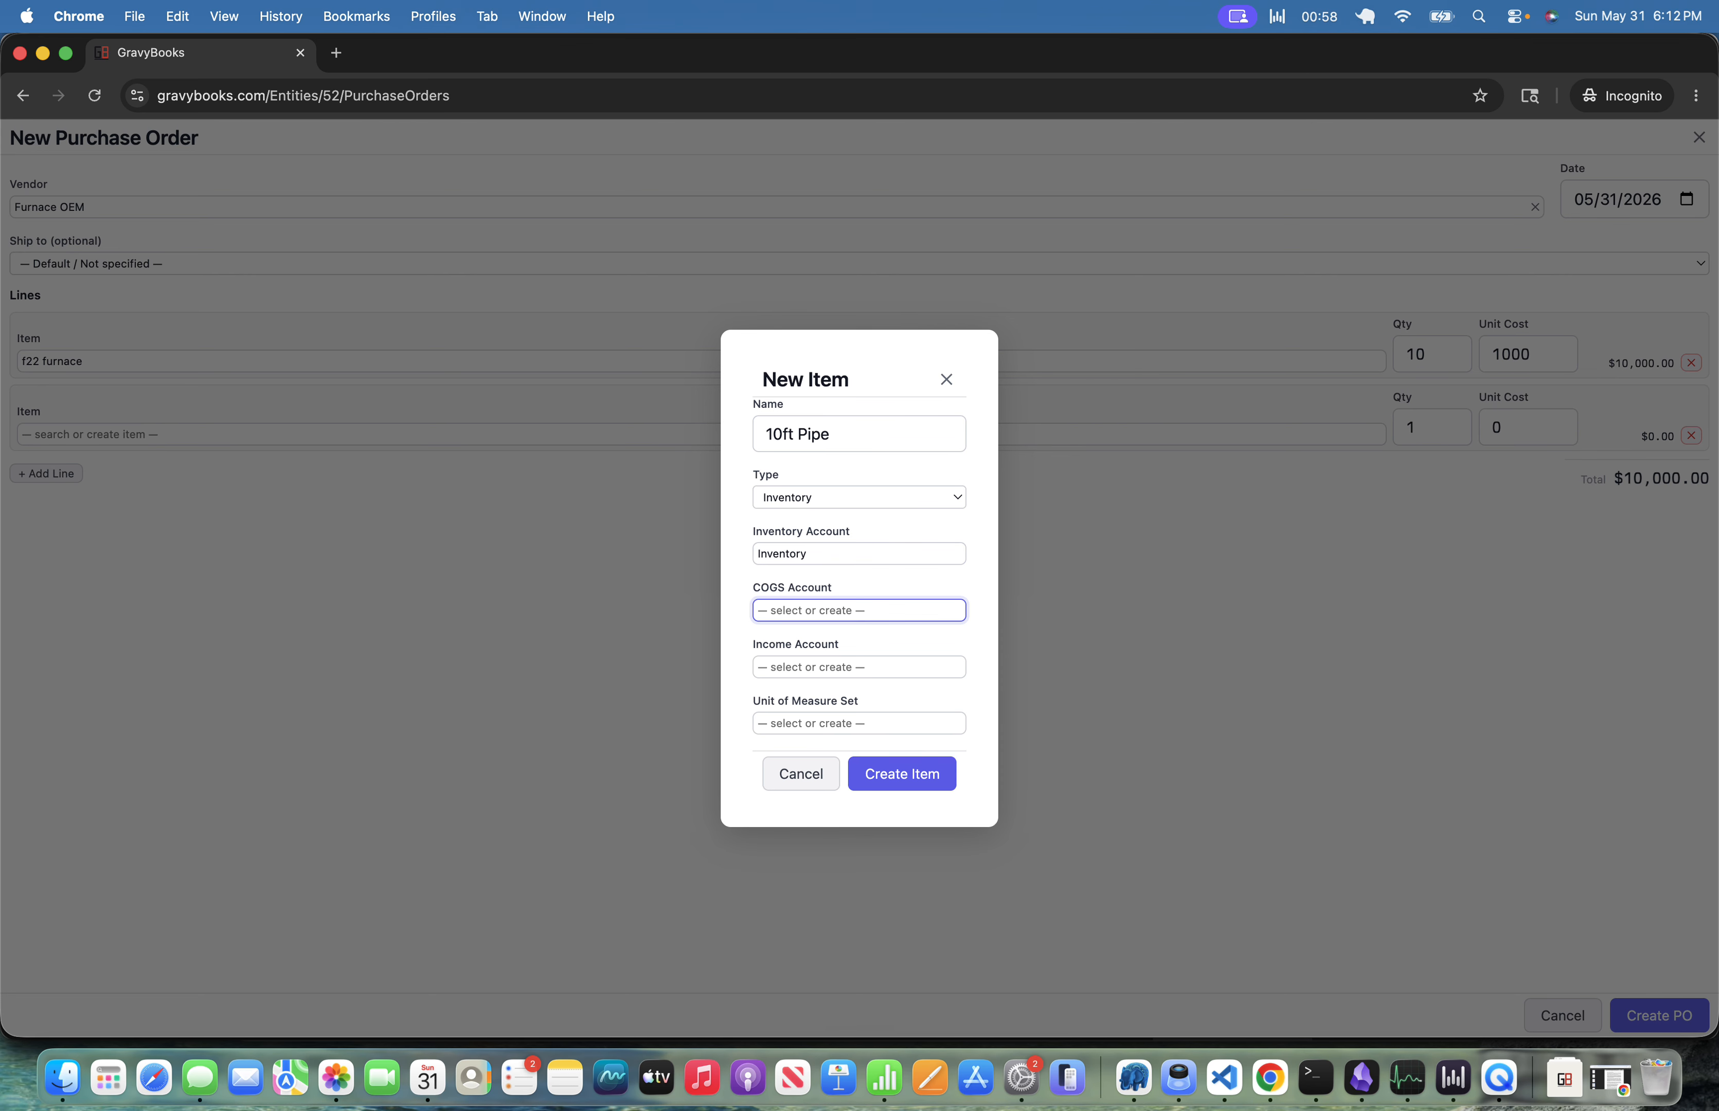
Create a new COGS account named COGS: Pipe for the 10ft Pipe item.
{"action": "type", "text": "COGS: Pipe"}
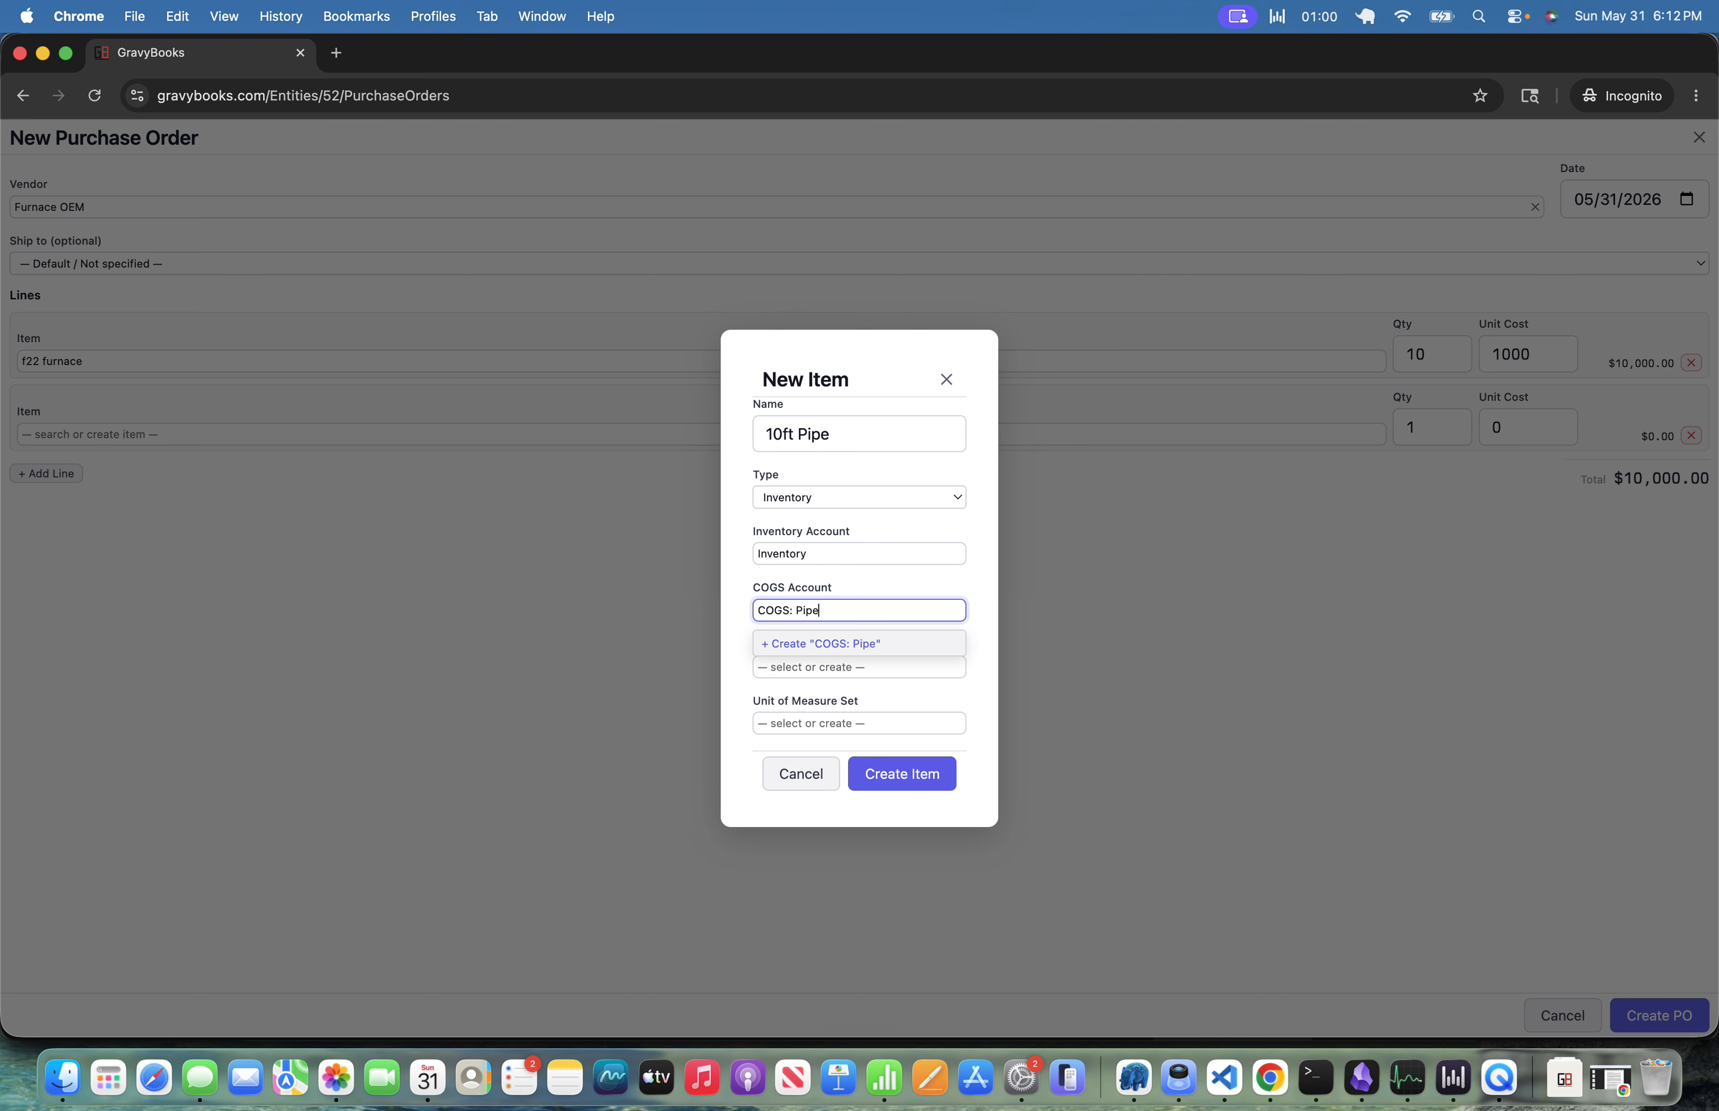
{"action": "key", "text": "Return"}
{"action": "key", "text": "Tab"}
{"action": "key", "text": "Tab"}
{"action": "key", "text": "Tab"}
{"action": "key", "text": "Tab"}
{"action": "key", "text": "Return"}
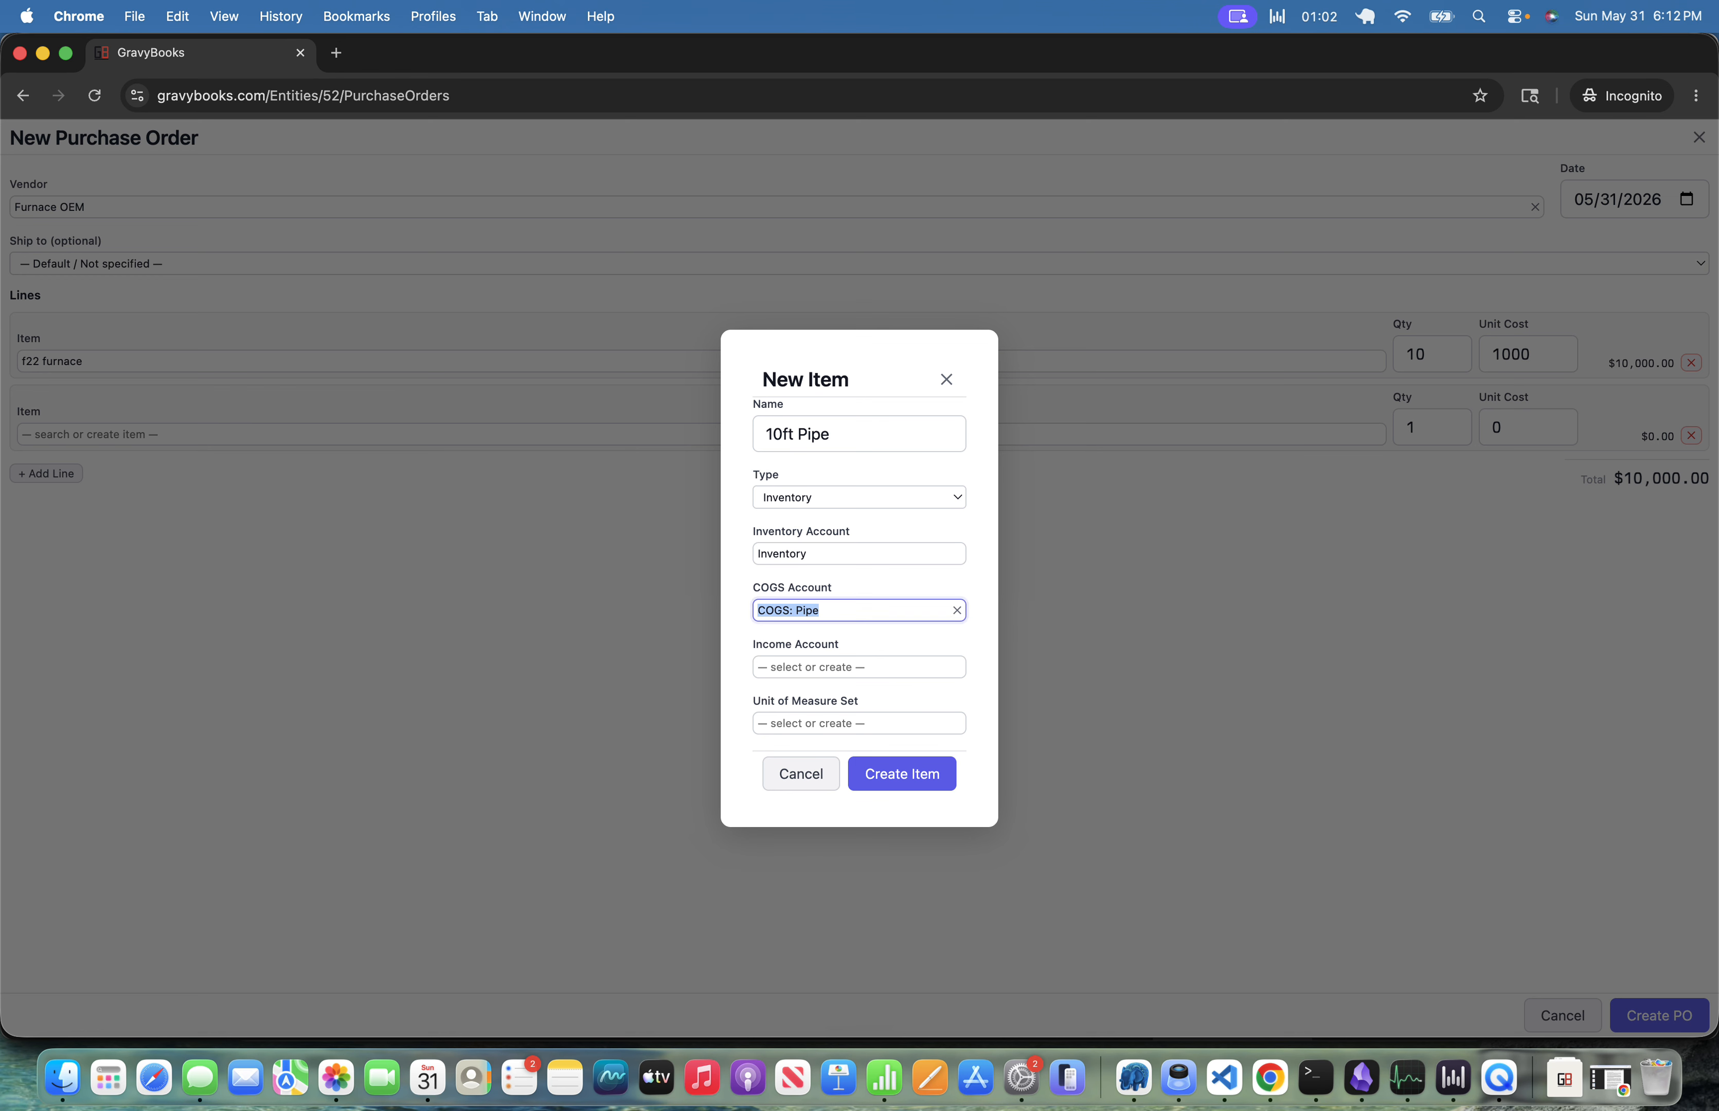
Assign the Sales income account and save the 10ft Pipe item.
{"action": "key", "text": "Tab"}
{"action": "type", "text": "sal"}
{"action": "key", "text": "Tab"}
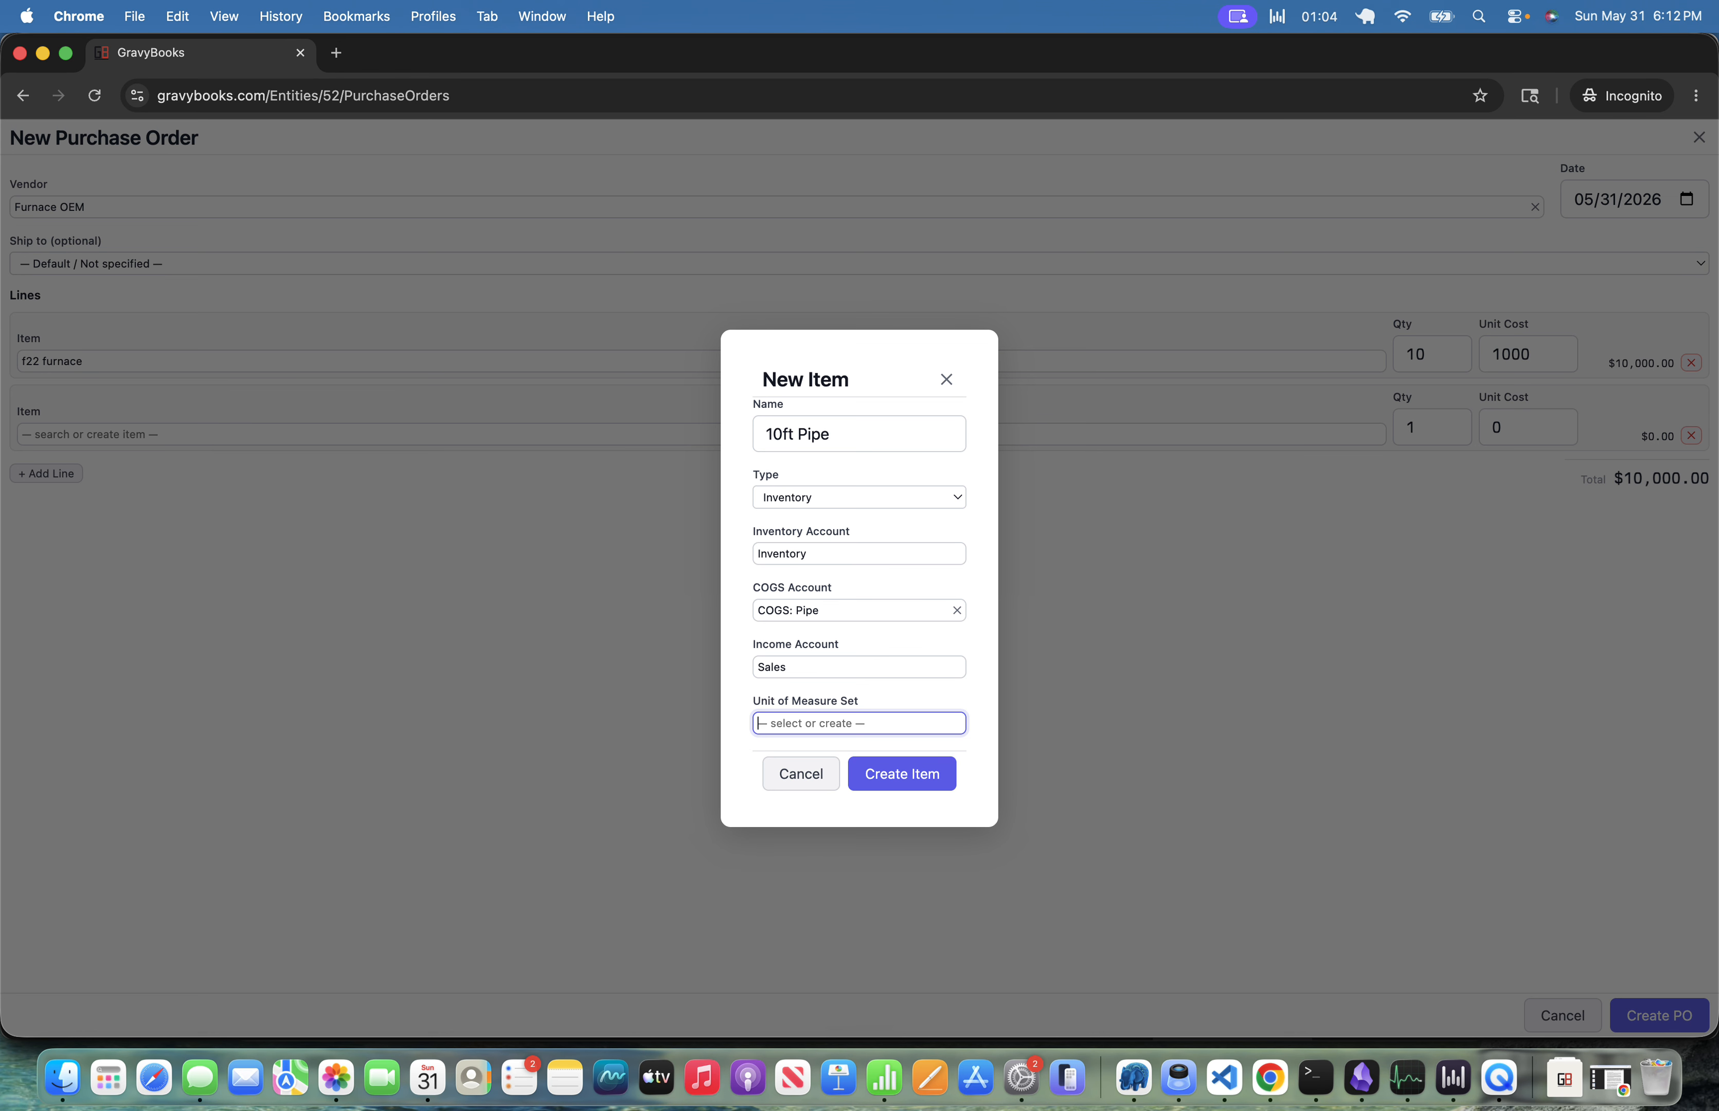
{"action": "key", "text": "Tab"}
{"action": "key", "text": "Return"}
{"action": "key", "text": "Tab"}
{"action": "key", "text": "shift+Tab"}
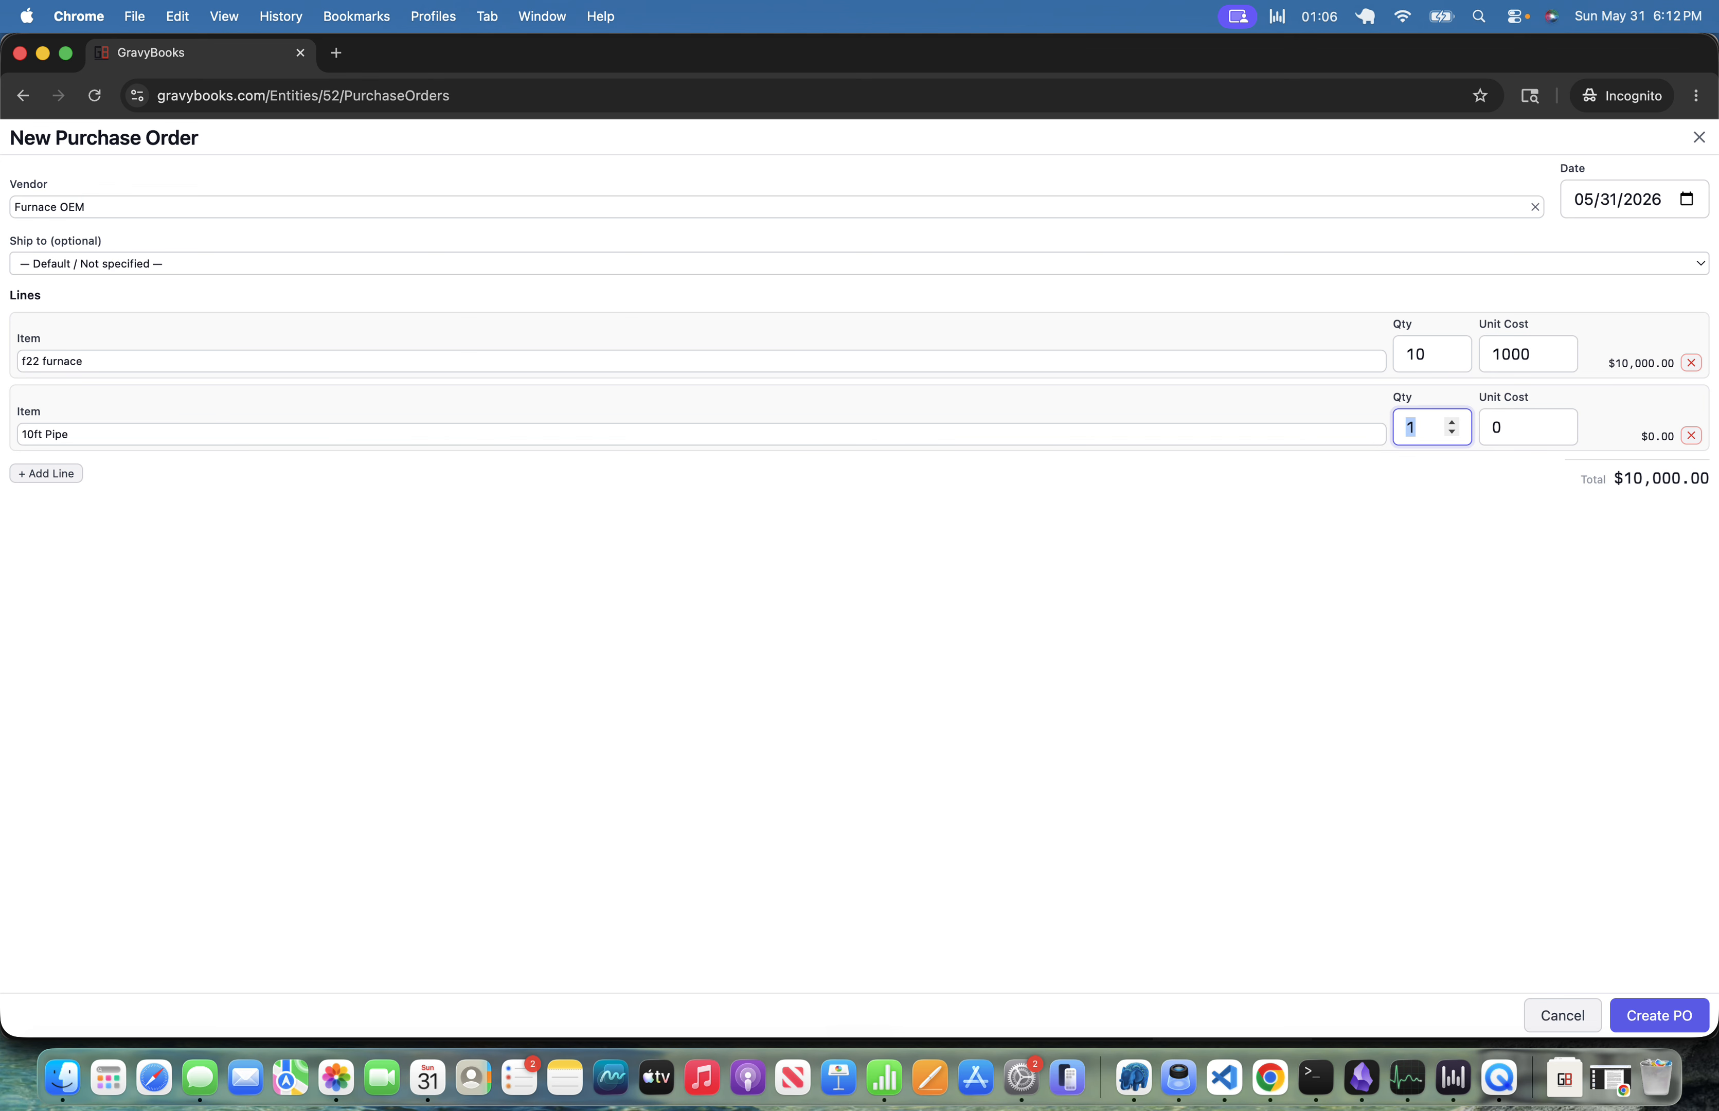
Set the pipe line to quantity 30 at a unit cost of 10.
{"action": "type", "text": "30"}
{"action": "key", "text": "Tab"}
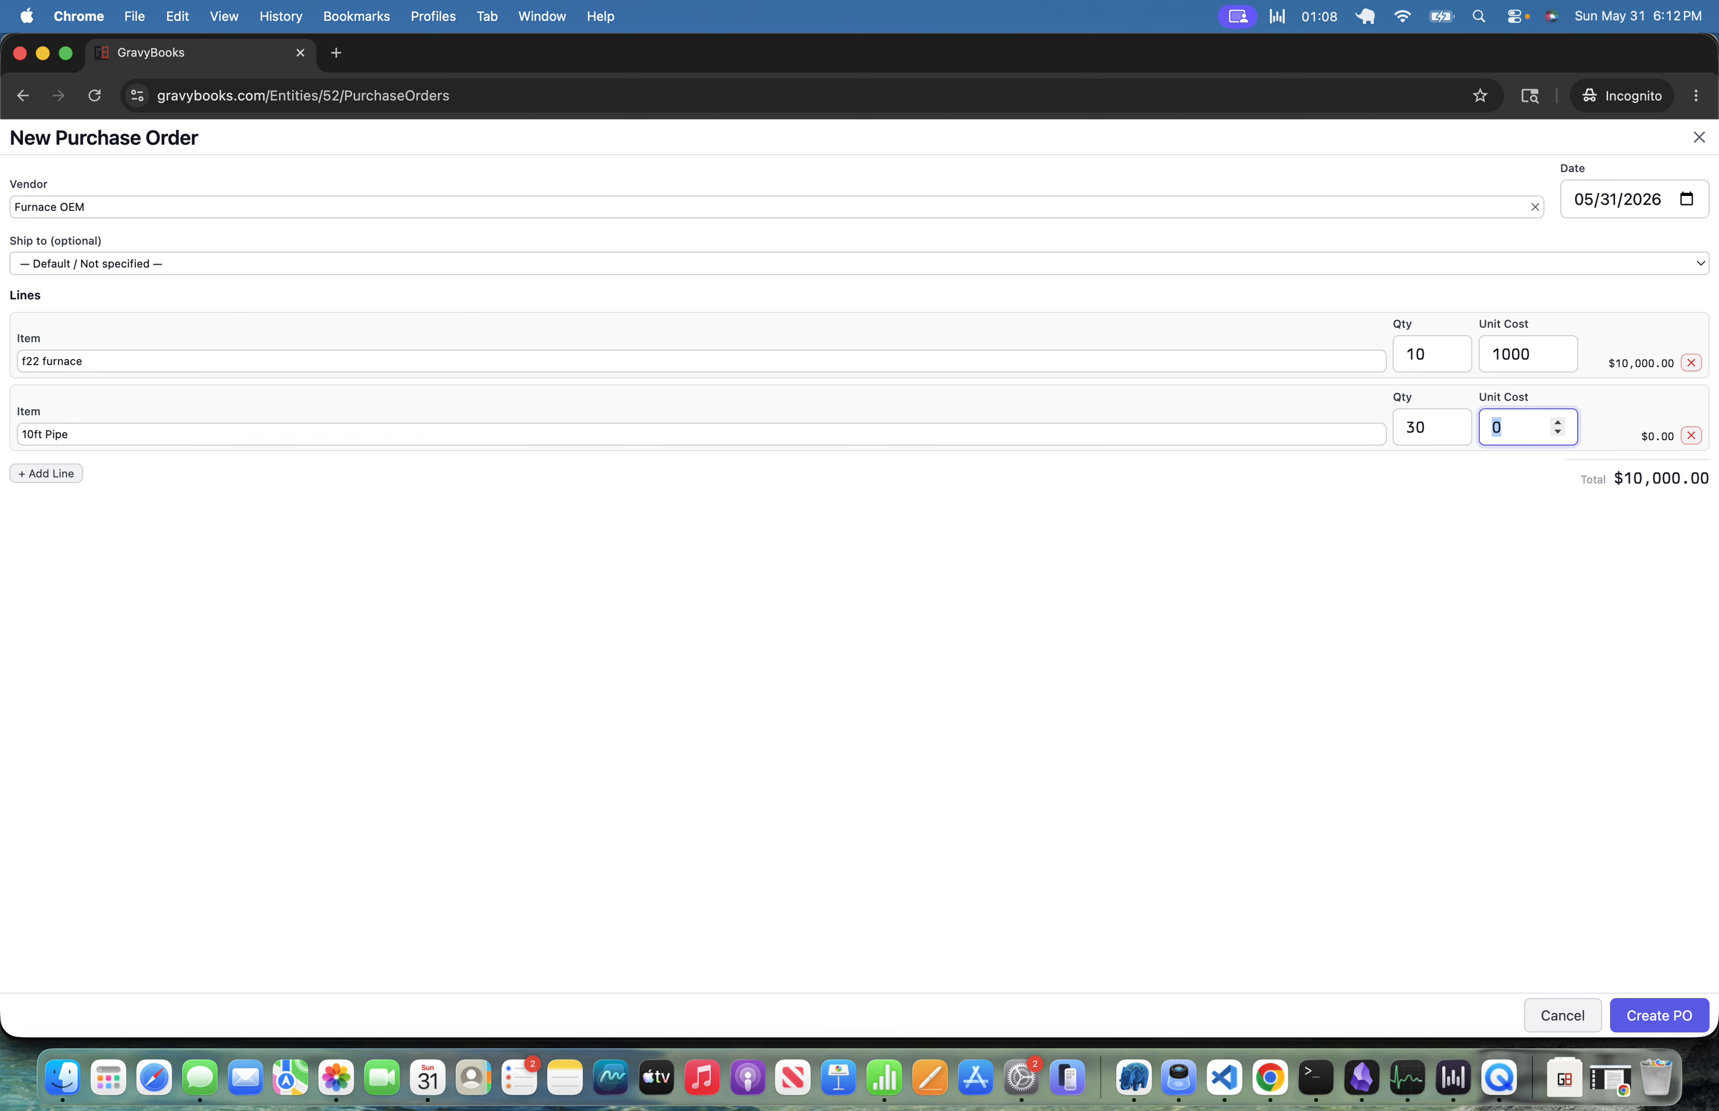
{"action": "type", "text": "10"}
{"action": "key", "text": "Tab"}
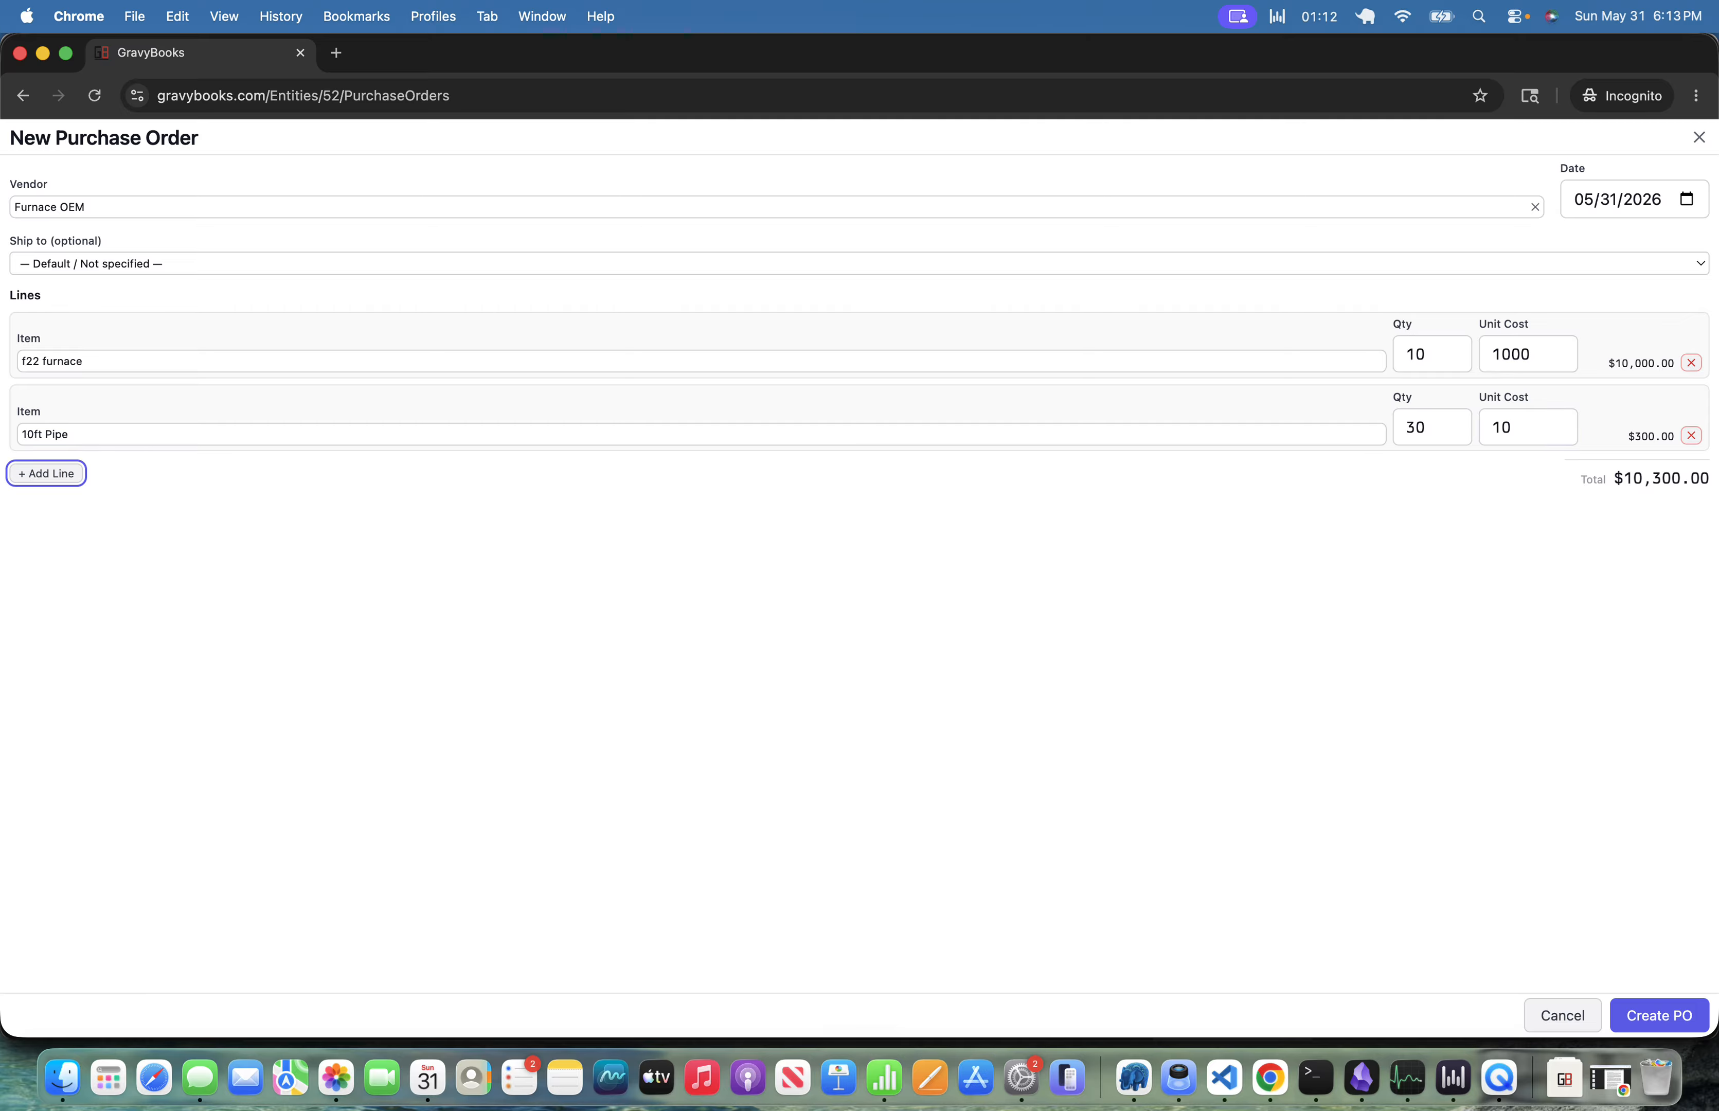
Create the purchase order.
{"action": "key", "text": "Tab"}
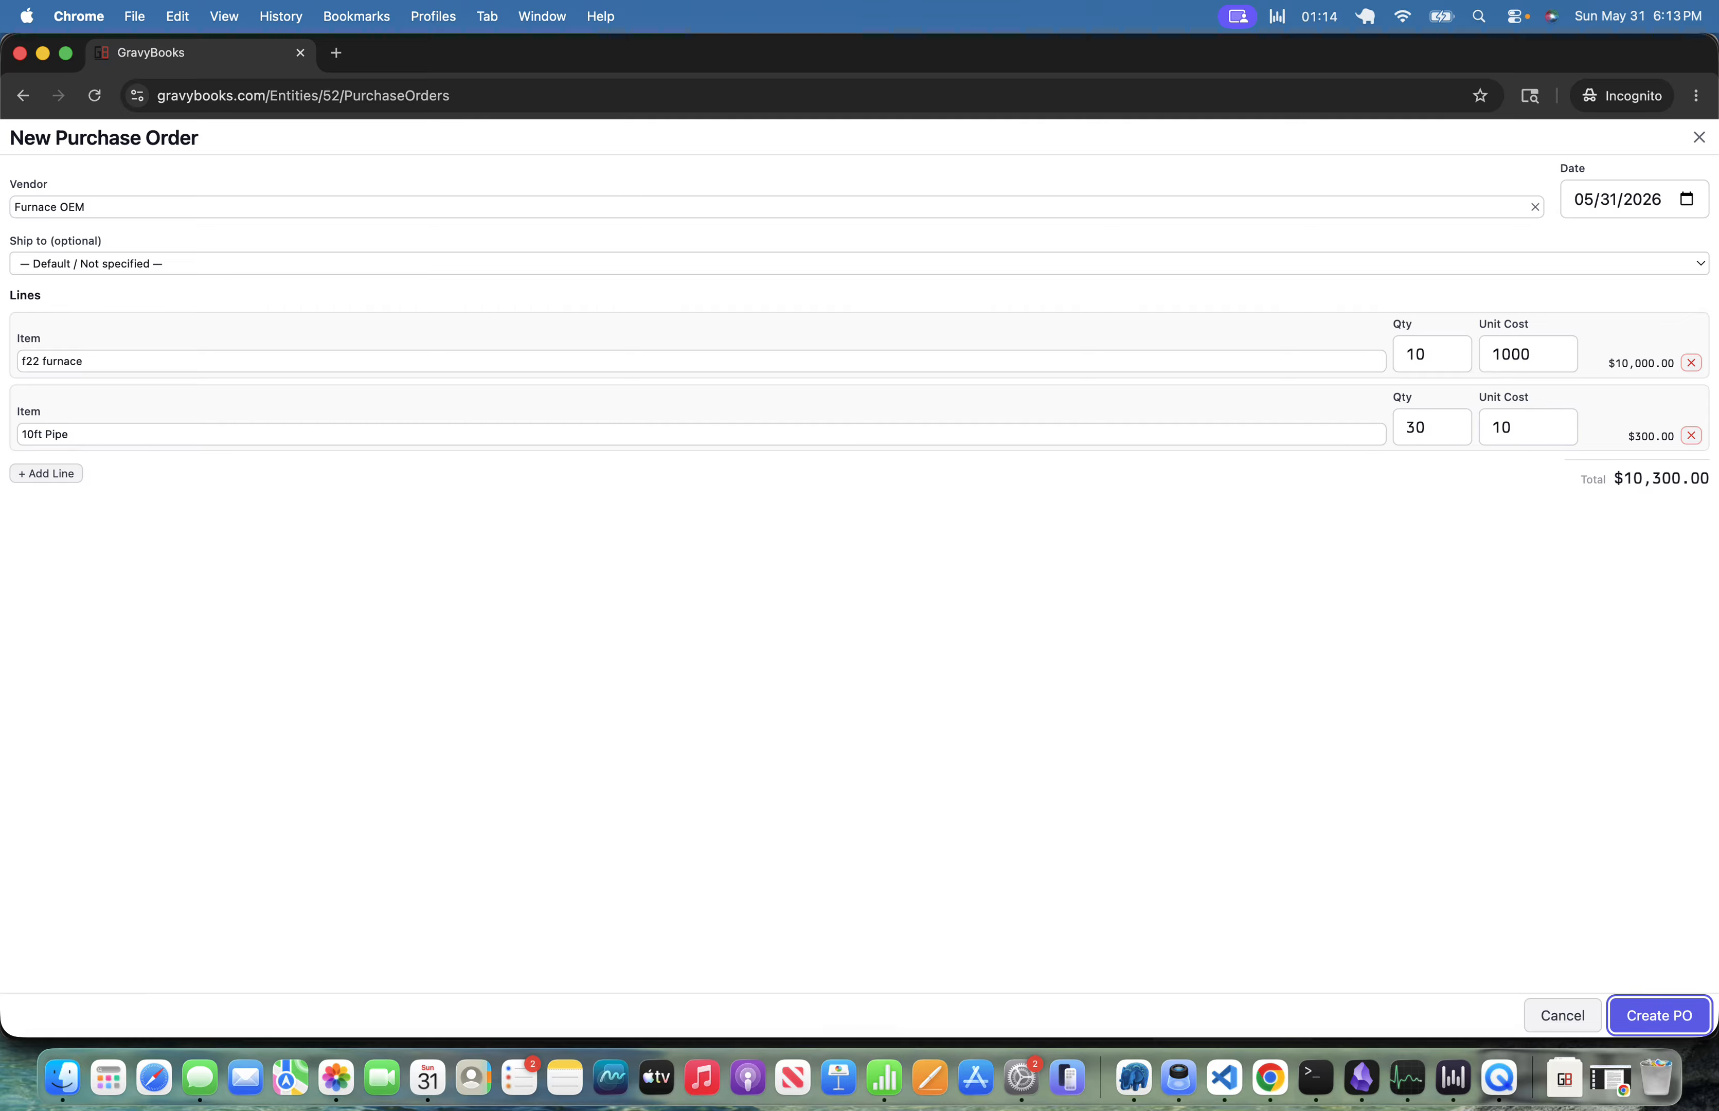
{"action": "key", "text": "Return"}
{"action": "key", "text": "Escape"}
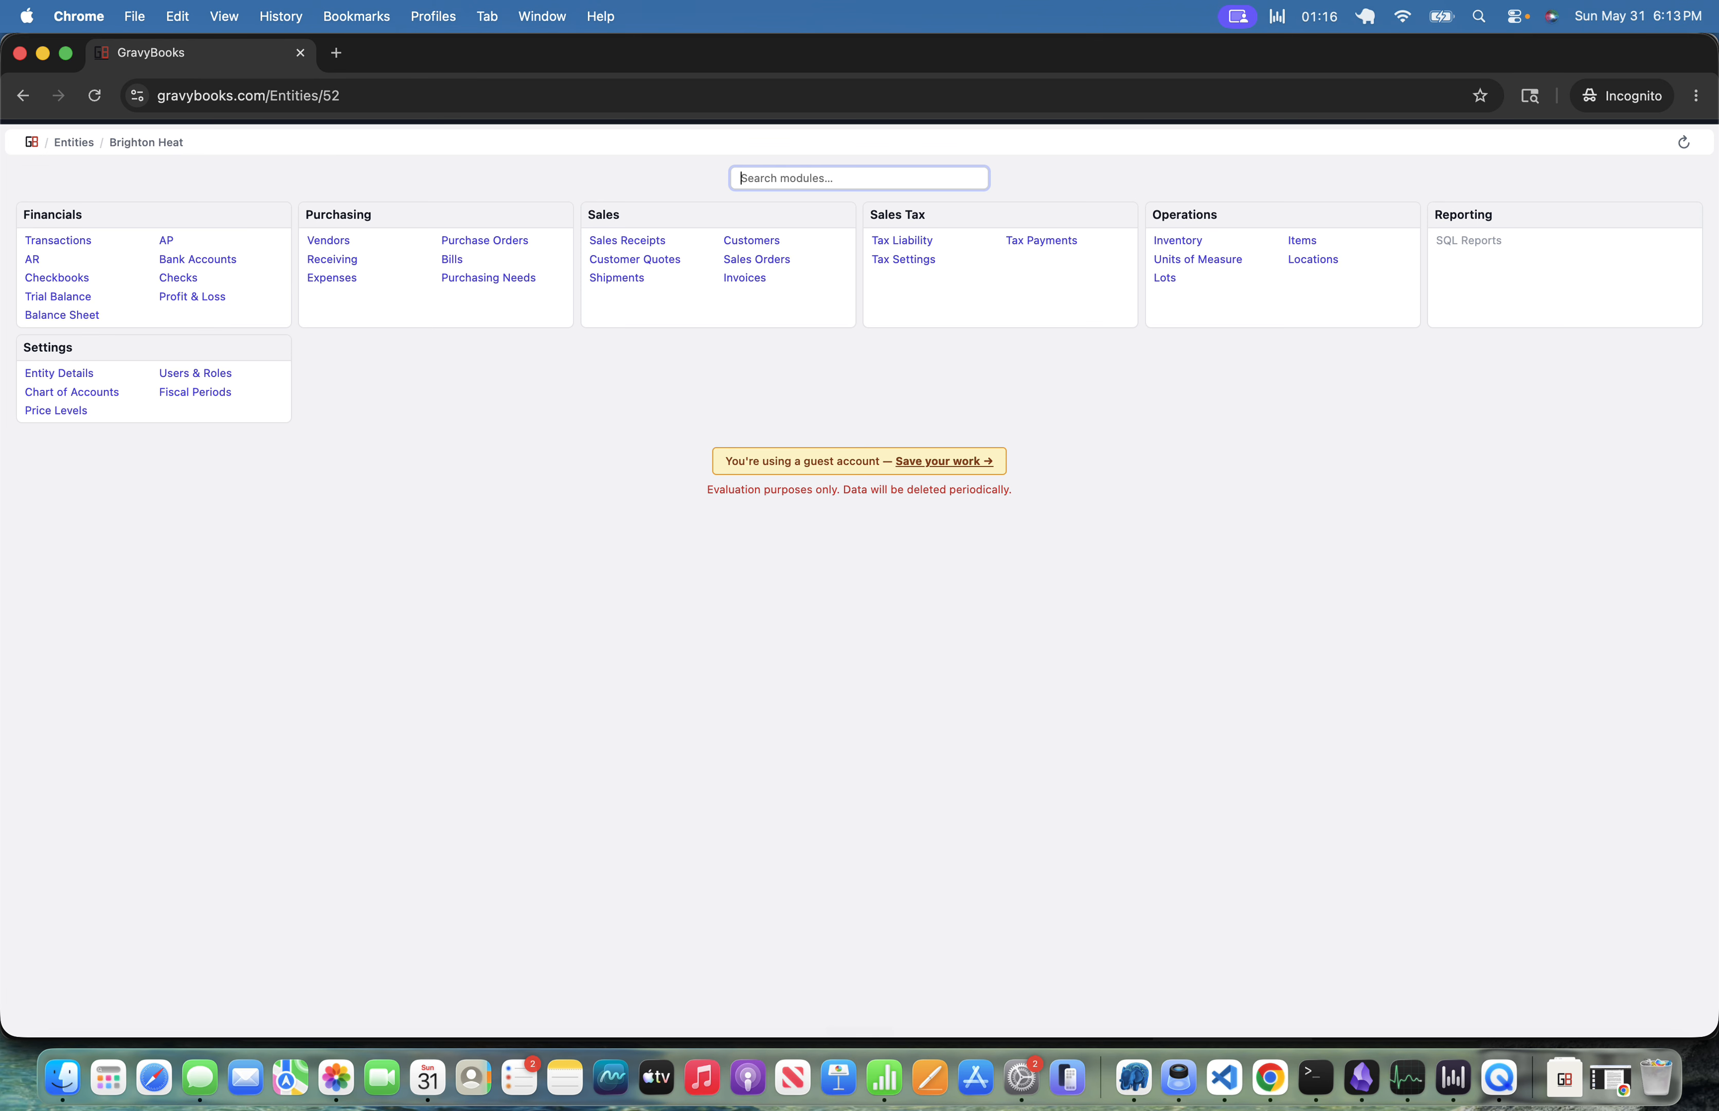
Open Receiving and post a new receipt for everything from vendor Furnace OEM.
{"action": "type", "text": "rec"}
{"action": "key", "text": "Return"}
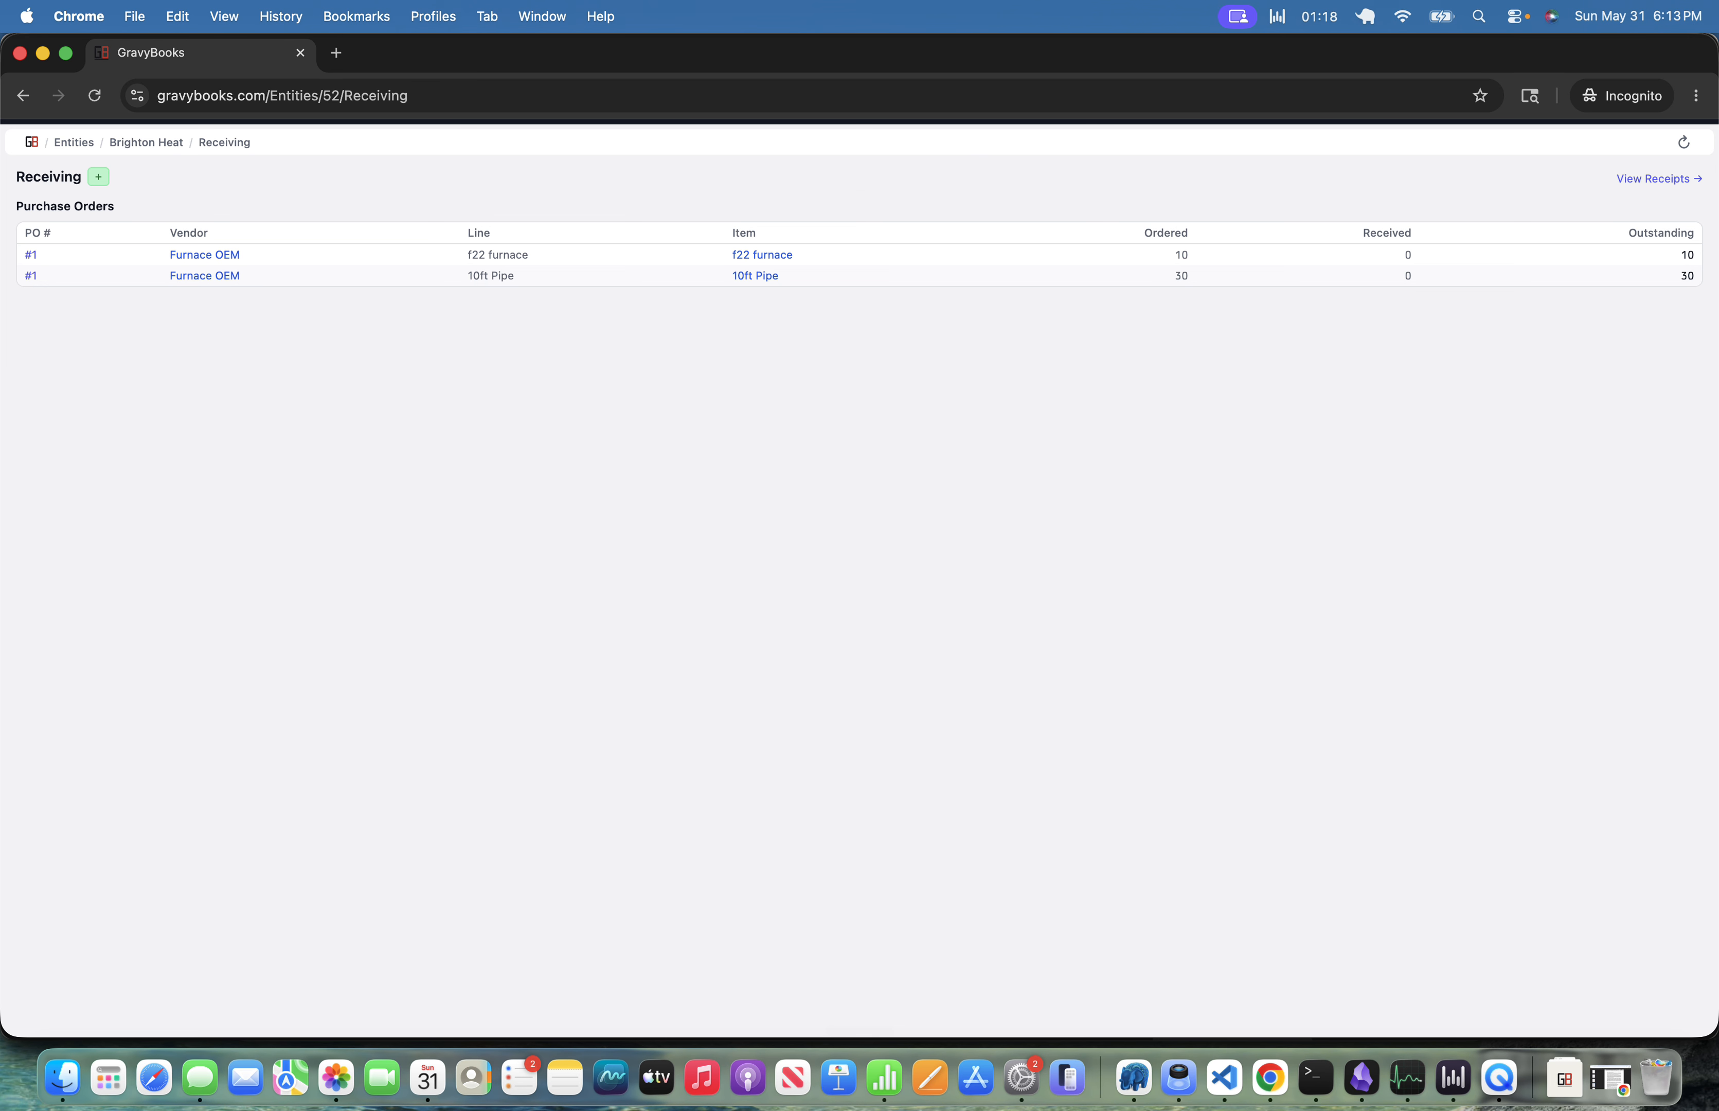
{"action": "key", "text": "n"}
{"action": "left_click", "coordinate": [45, 256]}
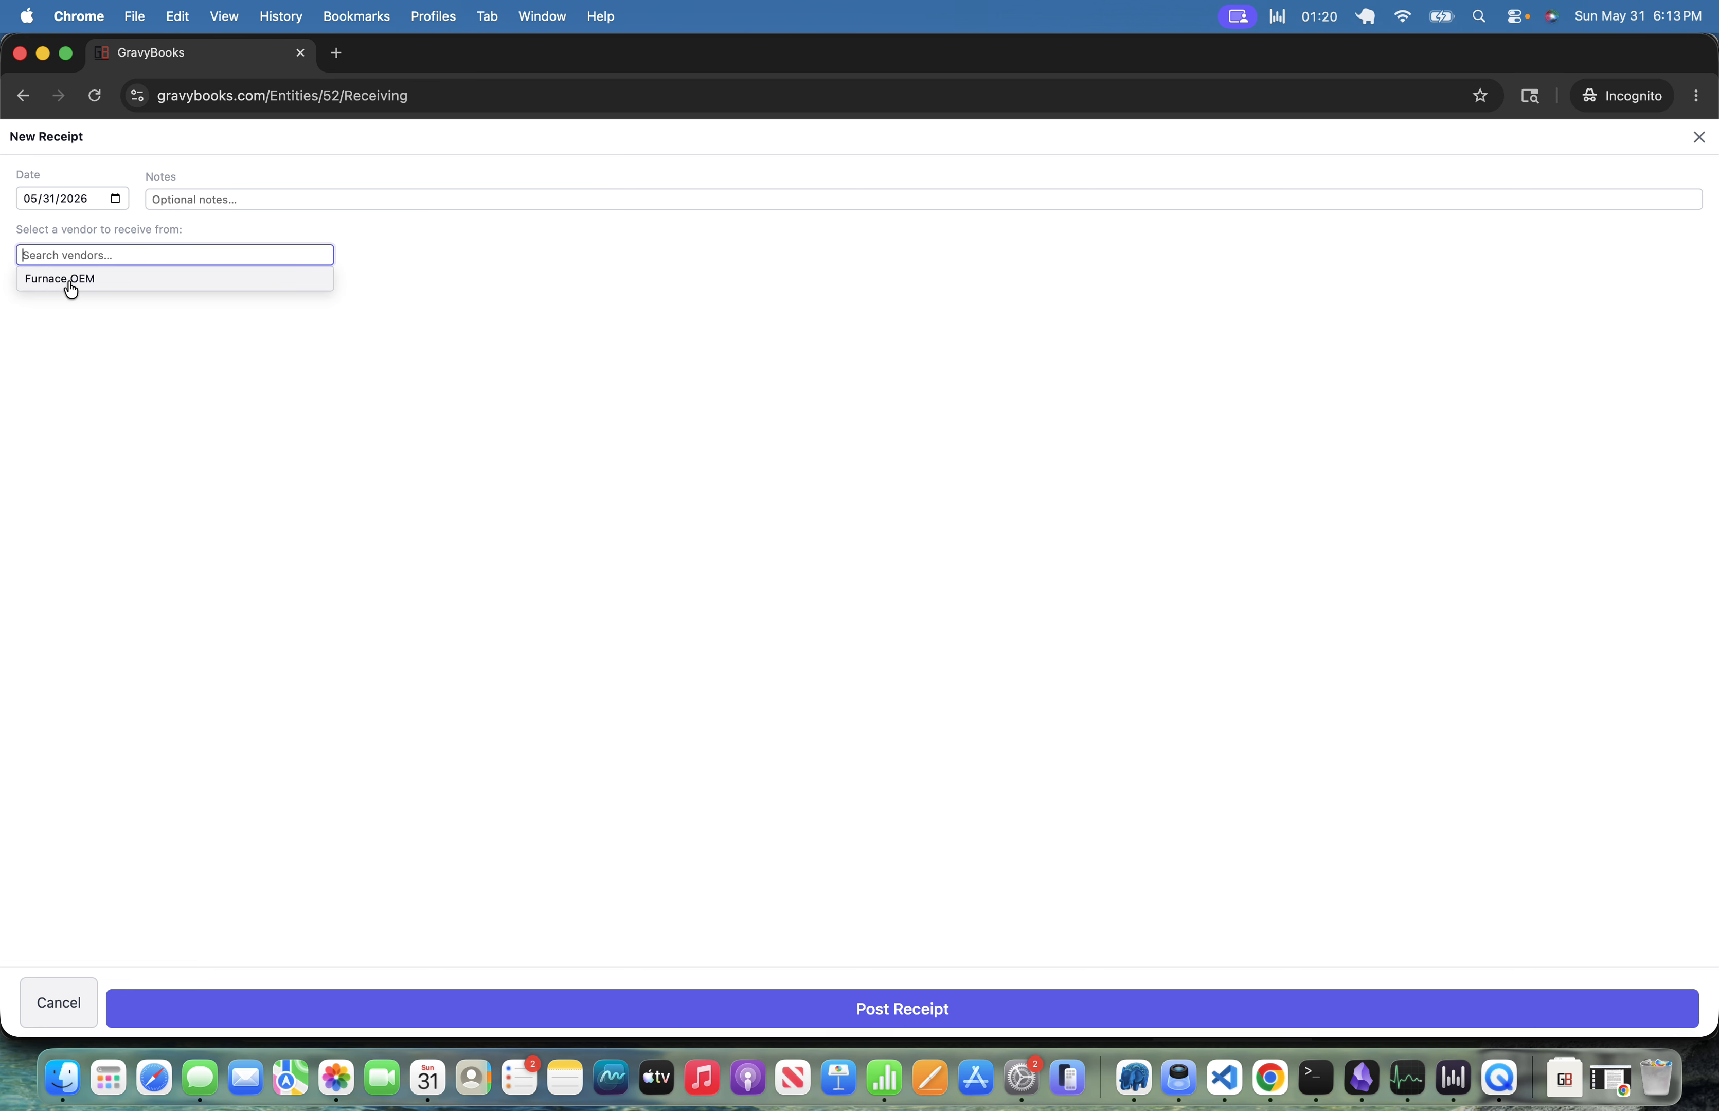
{"action": "left_click", "coordinate": [71, 280]}
{"action": "left_click", "coordinate": [951, 1000]}
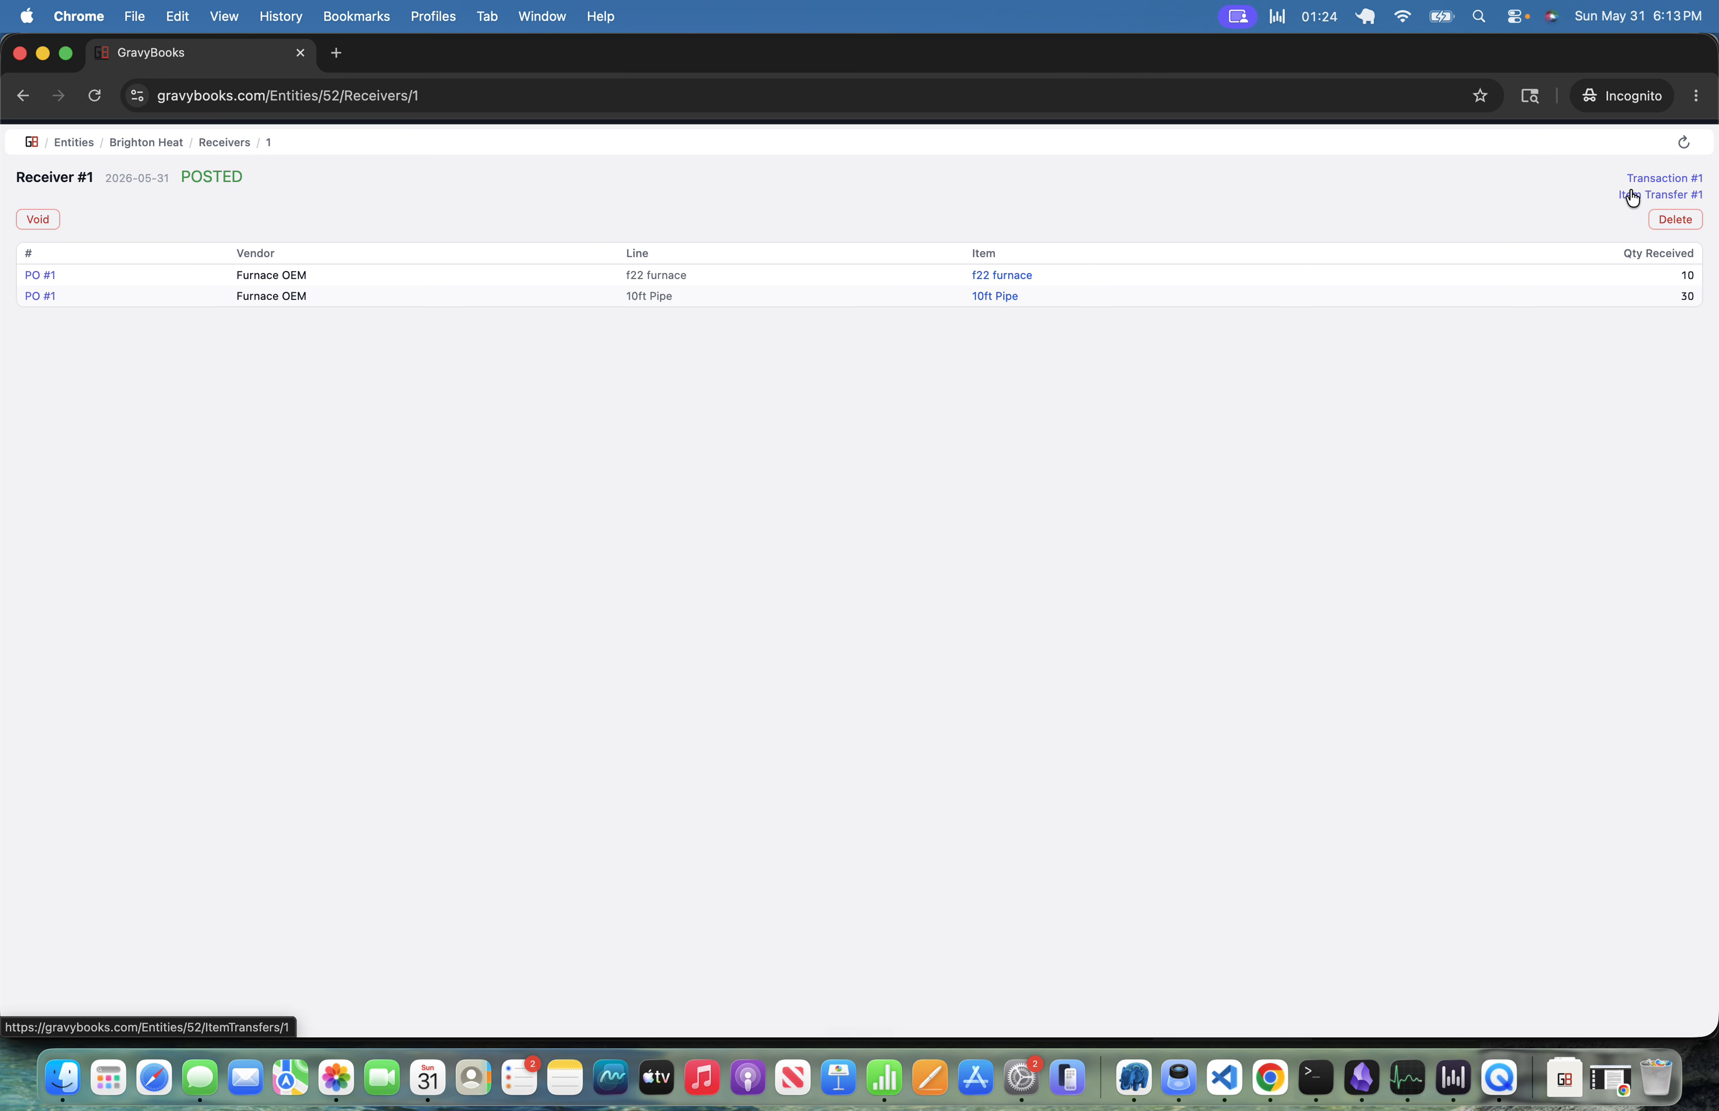
Inspect the receipt's item transfer and the furnace's standard item account.
{"action": "left_click", "coordinate": [1631, 193]}
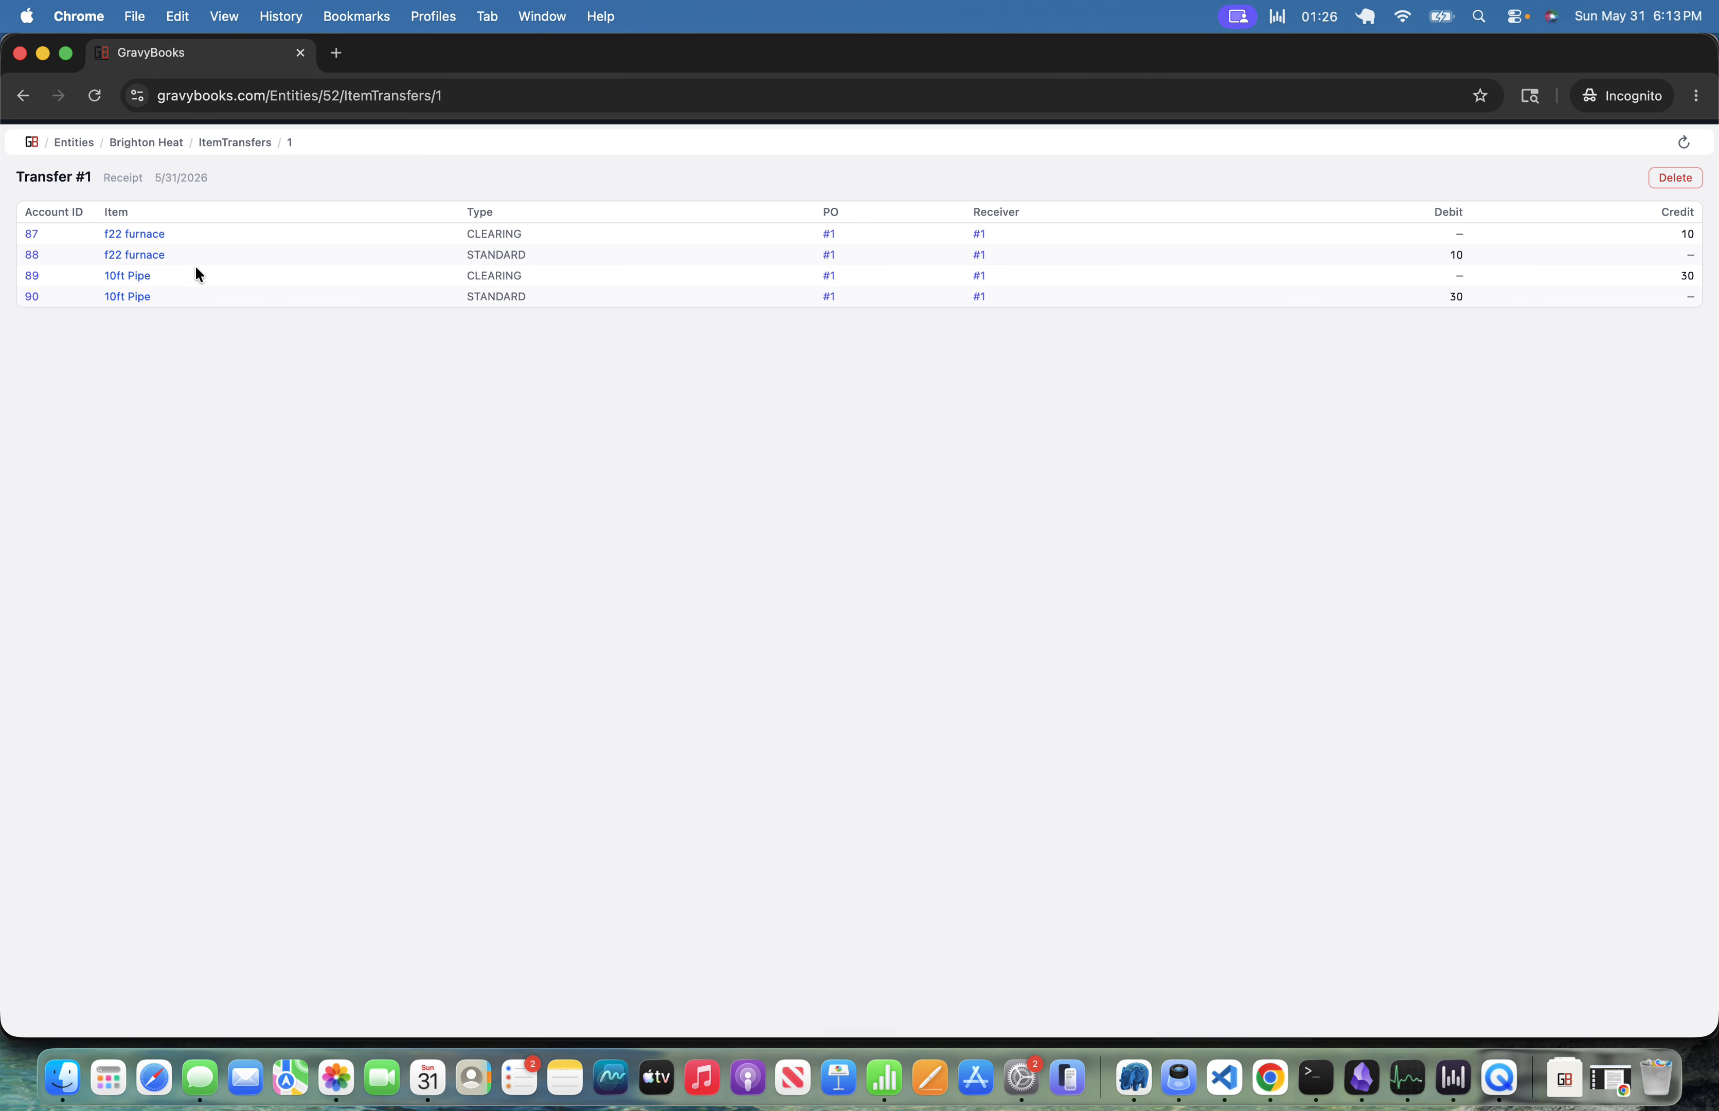
{"action": "left_click", "coordinate": [31, 255]}
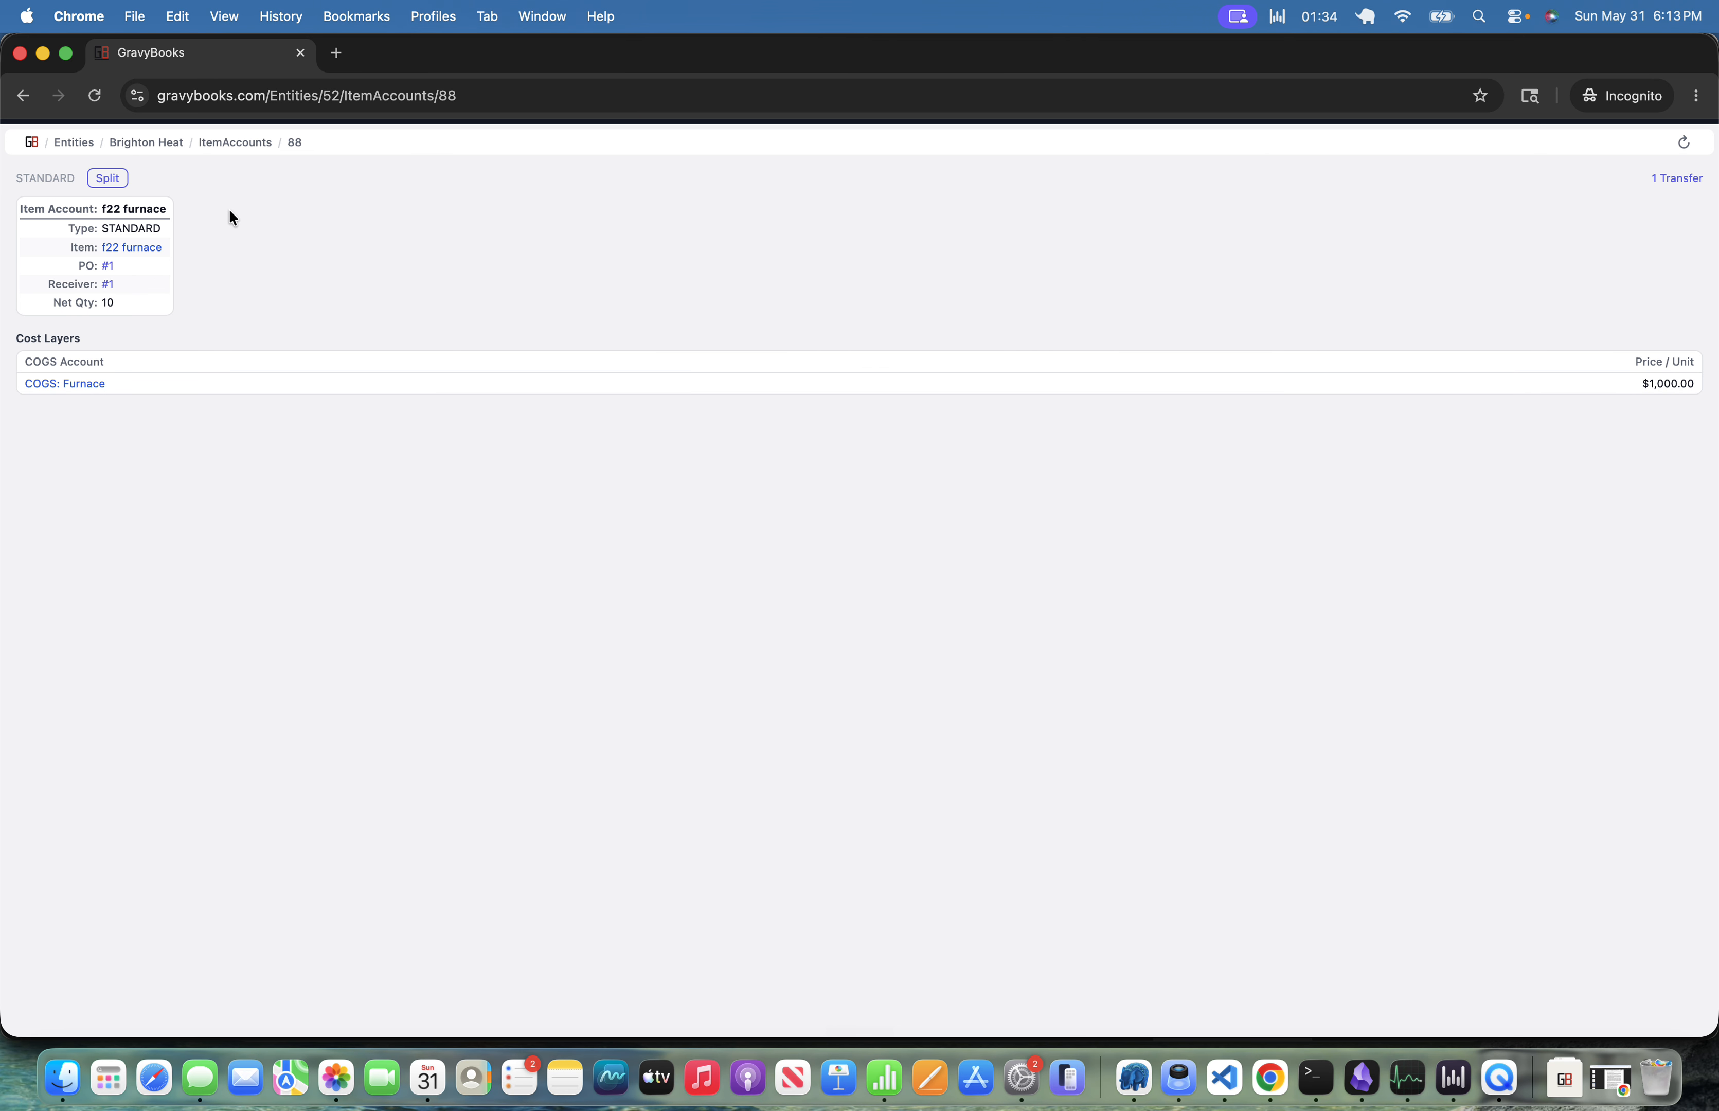
{"action": "left_click", "coordinate": [153, 143]}
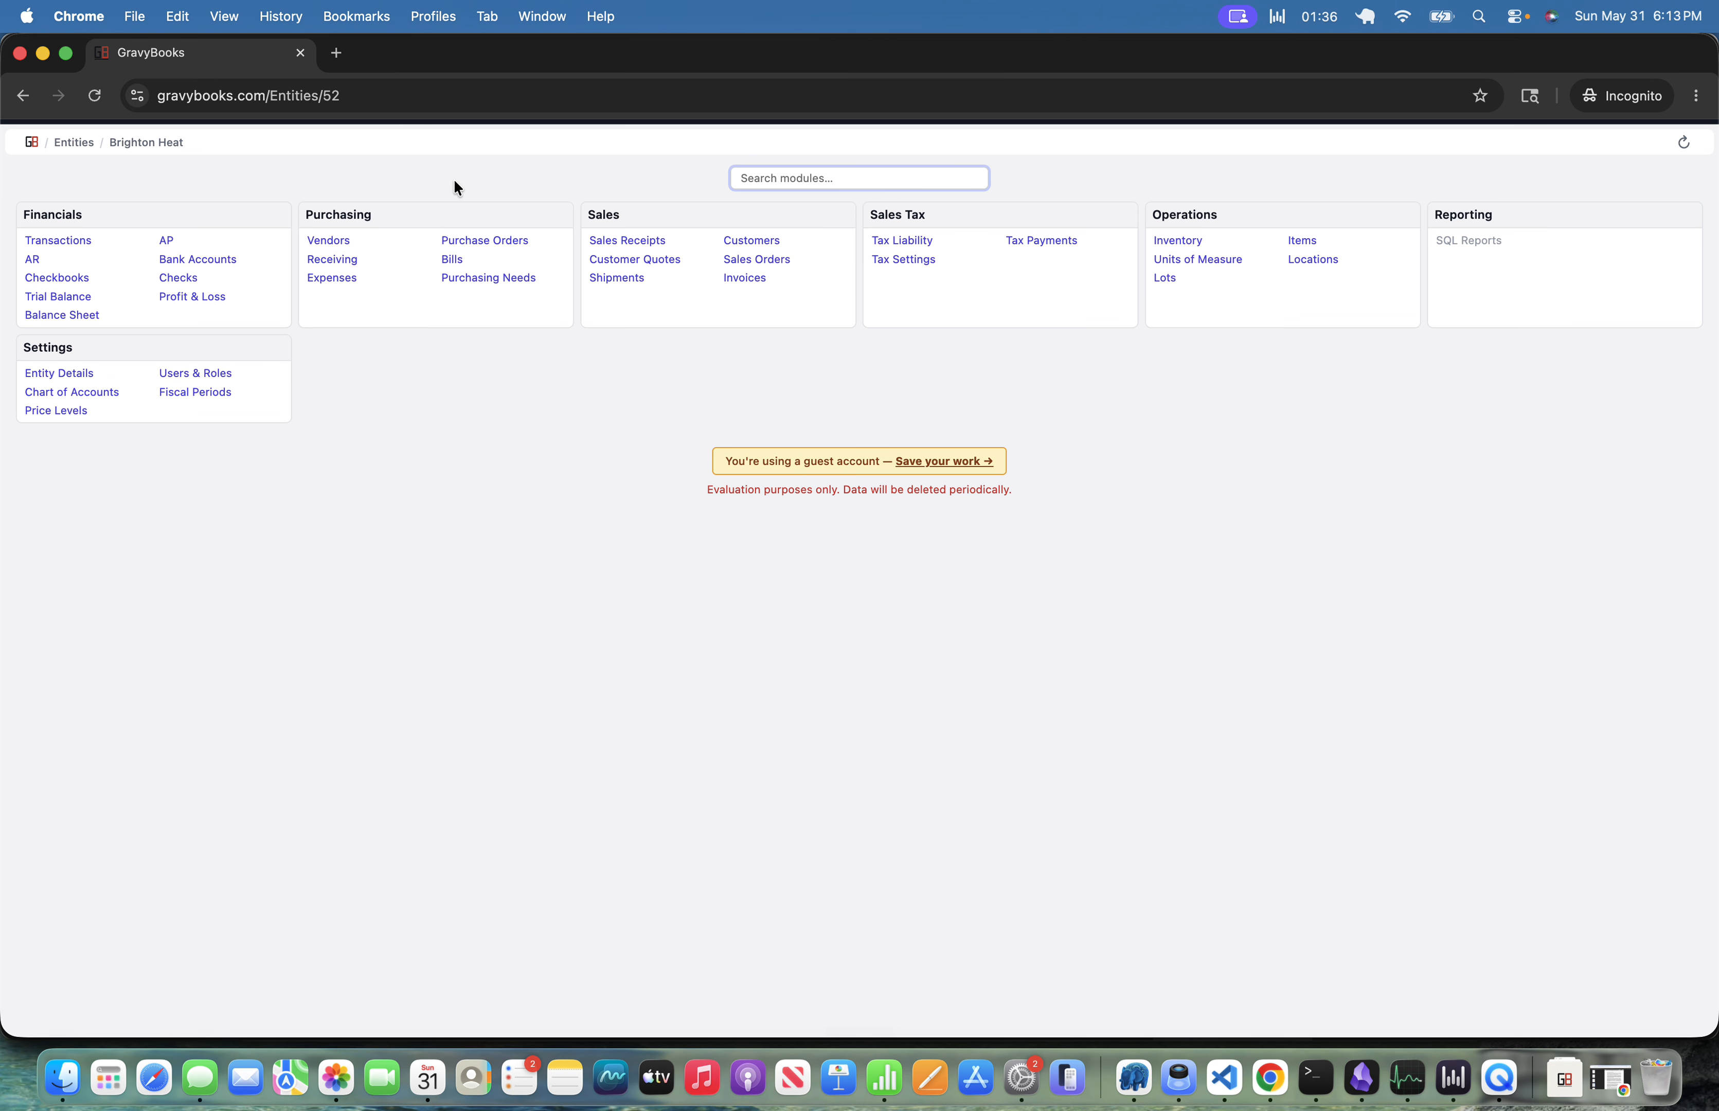
Open the Items list and start a new item named Furnace Kit.
{"action": "type", "text": "item"}
{"action": "key", "text": "Return"}
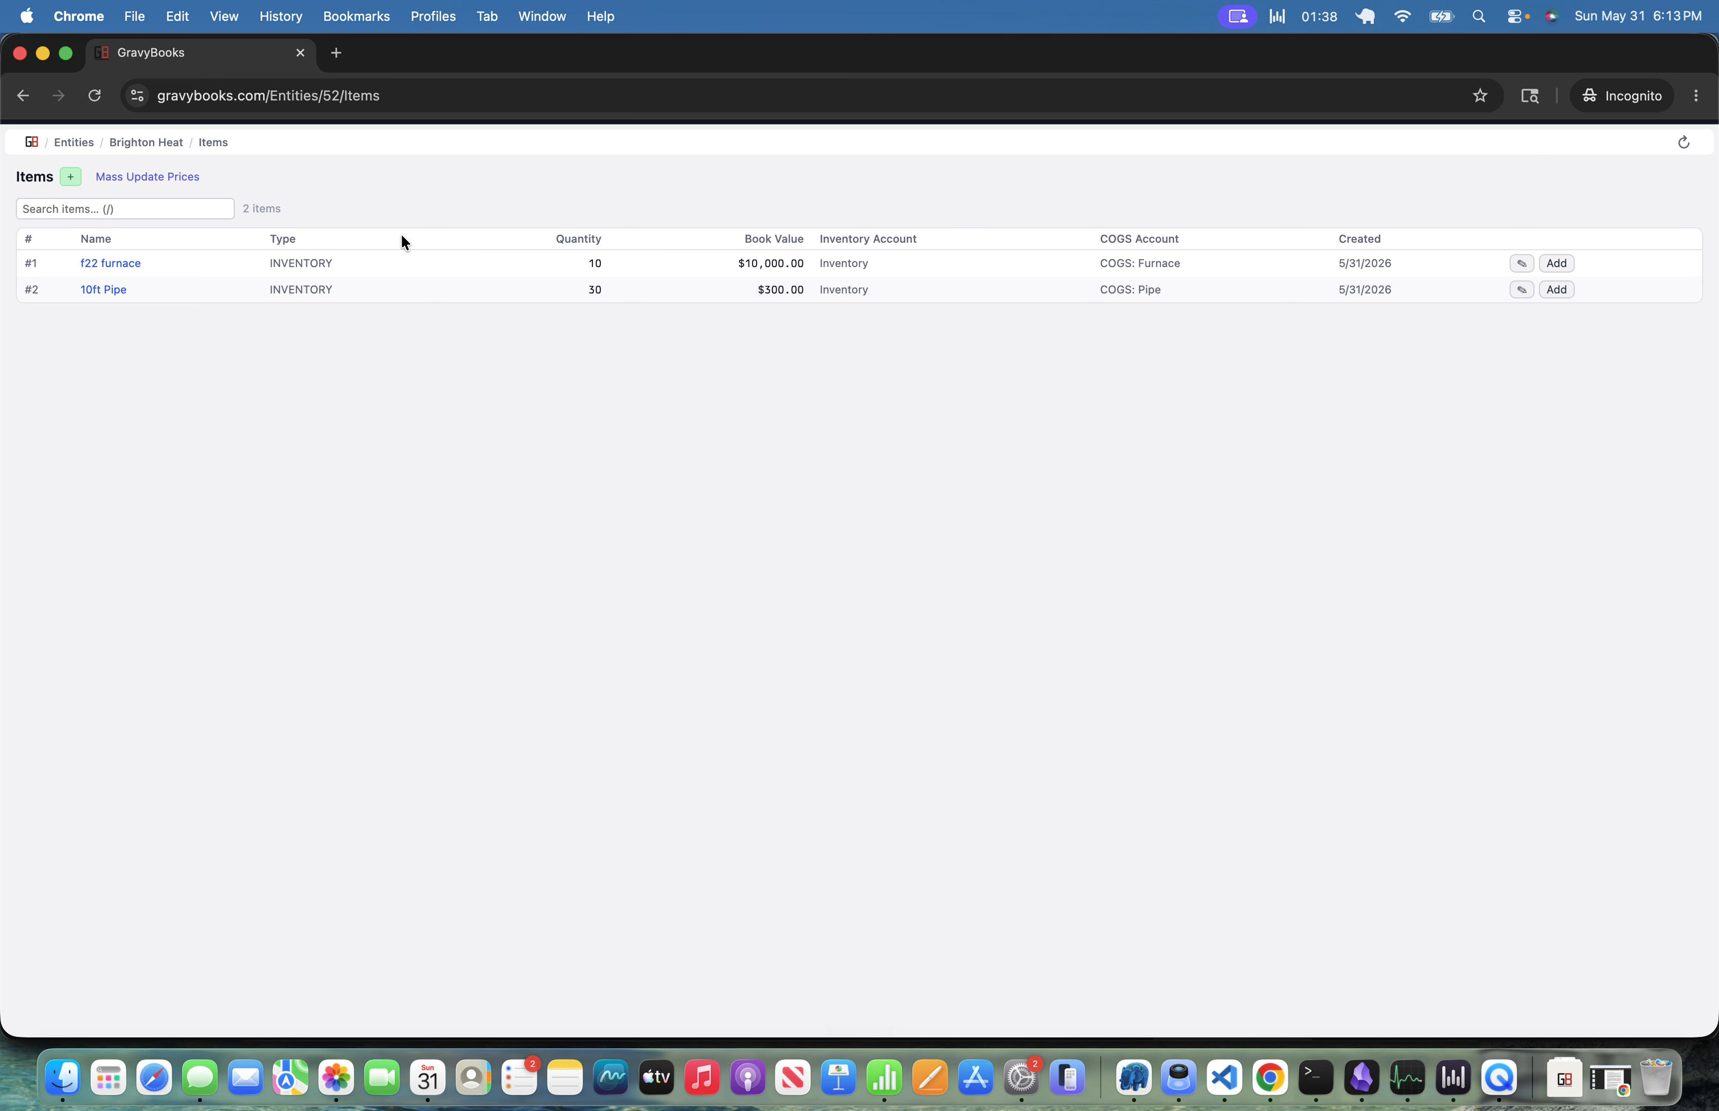
{"action": "key", "text": "n"}
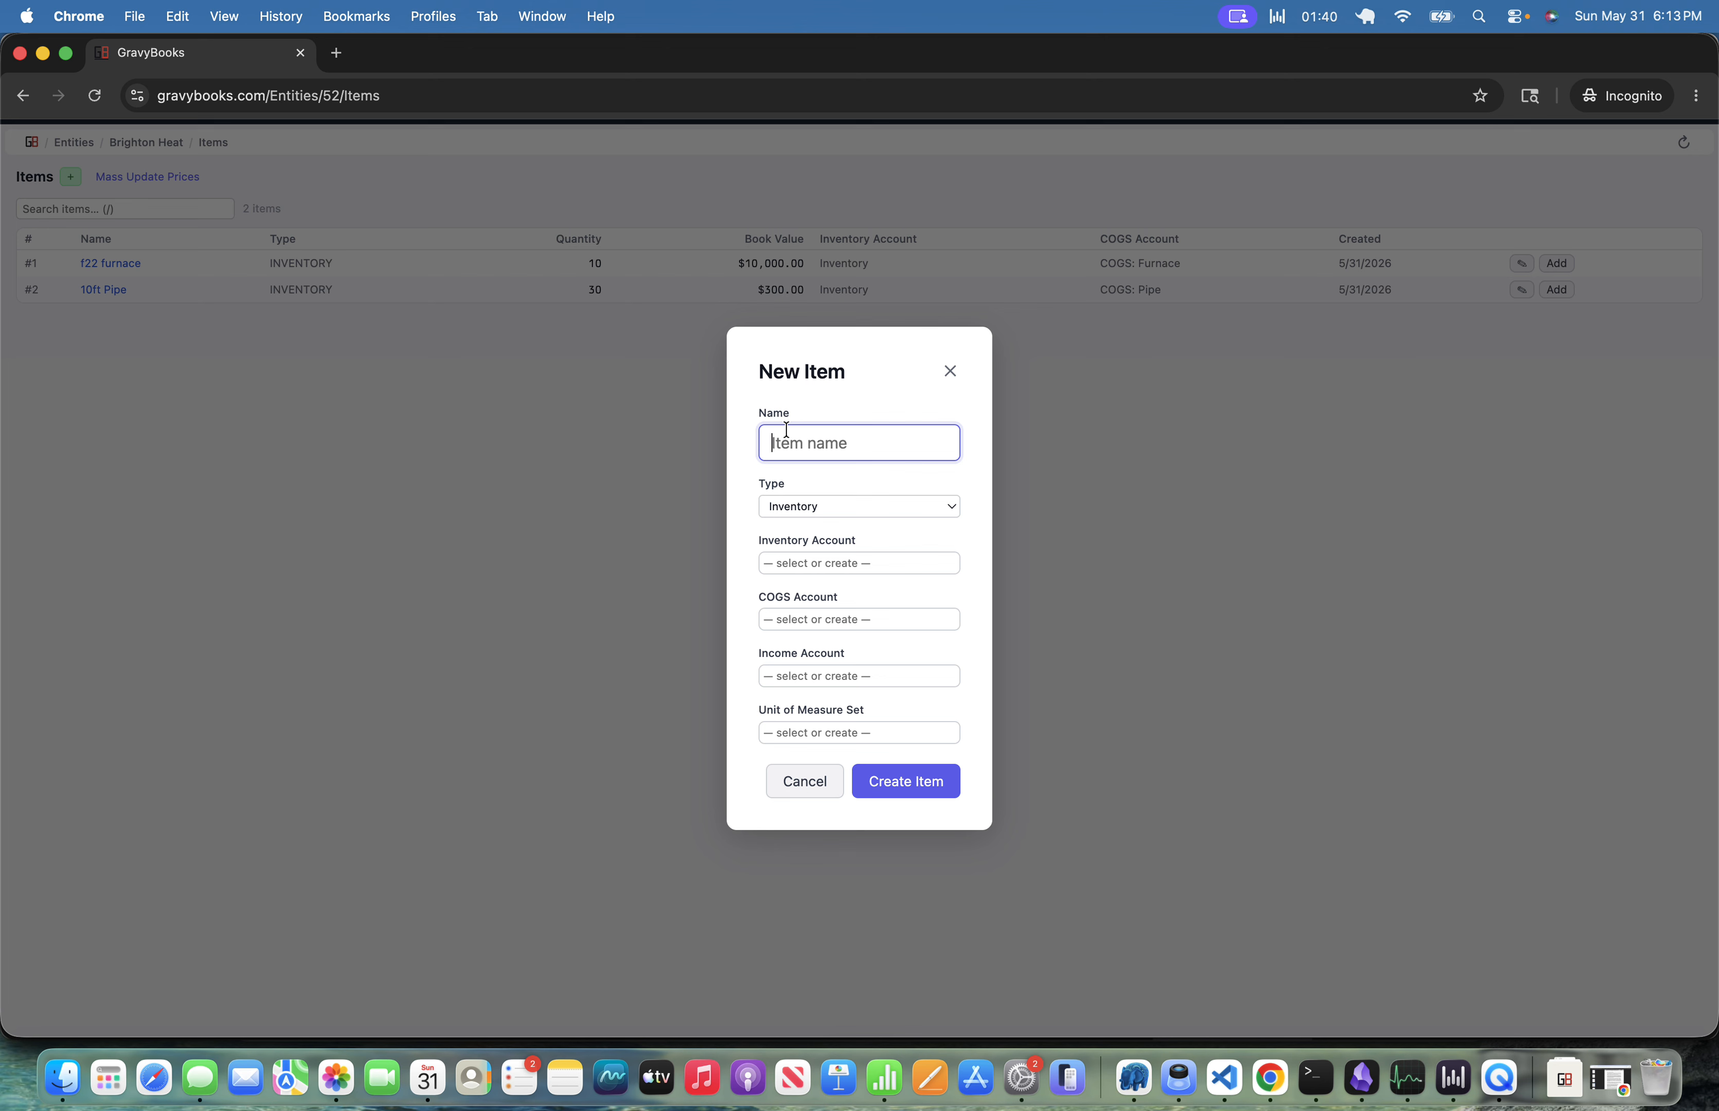
{"action": "type", "text": "Furnace"}
{"action": "key", "text": "BackSpace"}
{"action": "key", "text": "BackSpace"}
{"action": "key", "text": "BackSpace"}
{"action": "key", "text": "BackSpace"}
{"action": "key", "text": "BackSpace"}
{"action": "key", "text": "BackSpace"}
{"action": "key", "text": "BackSpace"}
{"action": "type", "text": "Furance"}
{"action": "key", "text": "BackSpace"}
{"action": "key", "text": "BackSpace"}
{"action": "key", "text": "BackSpace"}
{"action": "key", "text": "BackSpace"}
{"action": "key", "text": "BackSpace"}
{"action": "type", "text": "rnace Kit"}
Set the new item's inventory account to Inventory and its income account to Sales.
{"action": "key", "text": "Tab"}
{"action": "key", "text": "Tab"}
{"action": "type", "text": "inv"}
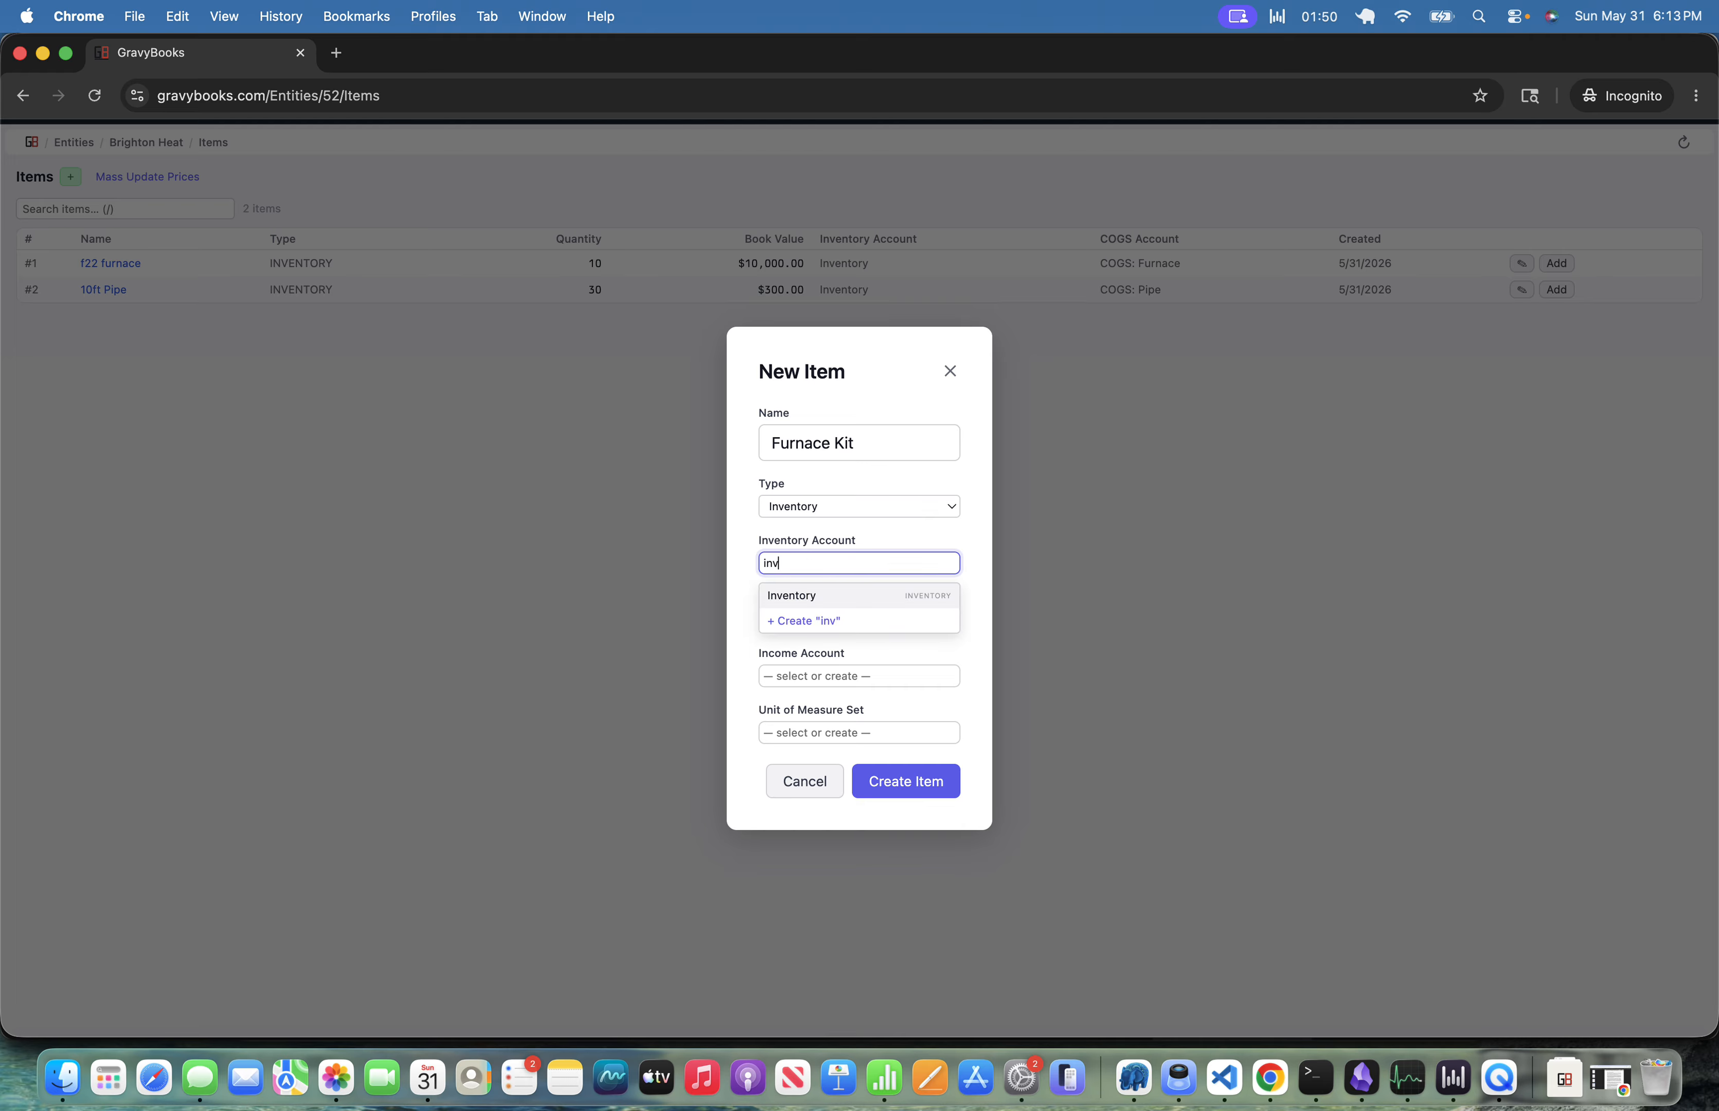
{"action": "key", "text": "Tab"}
{"action": "key", "text": "Tab"}
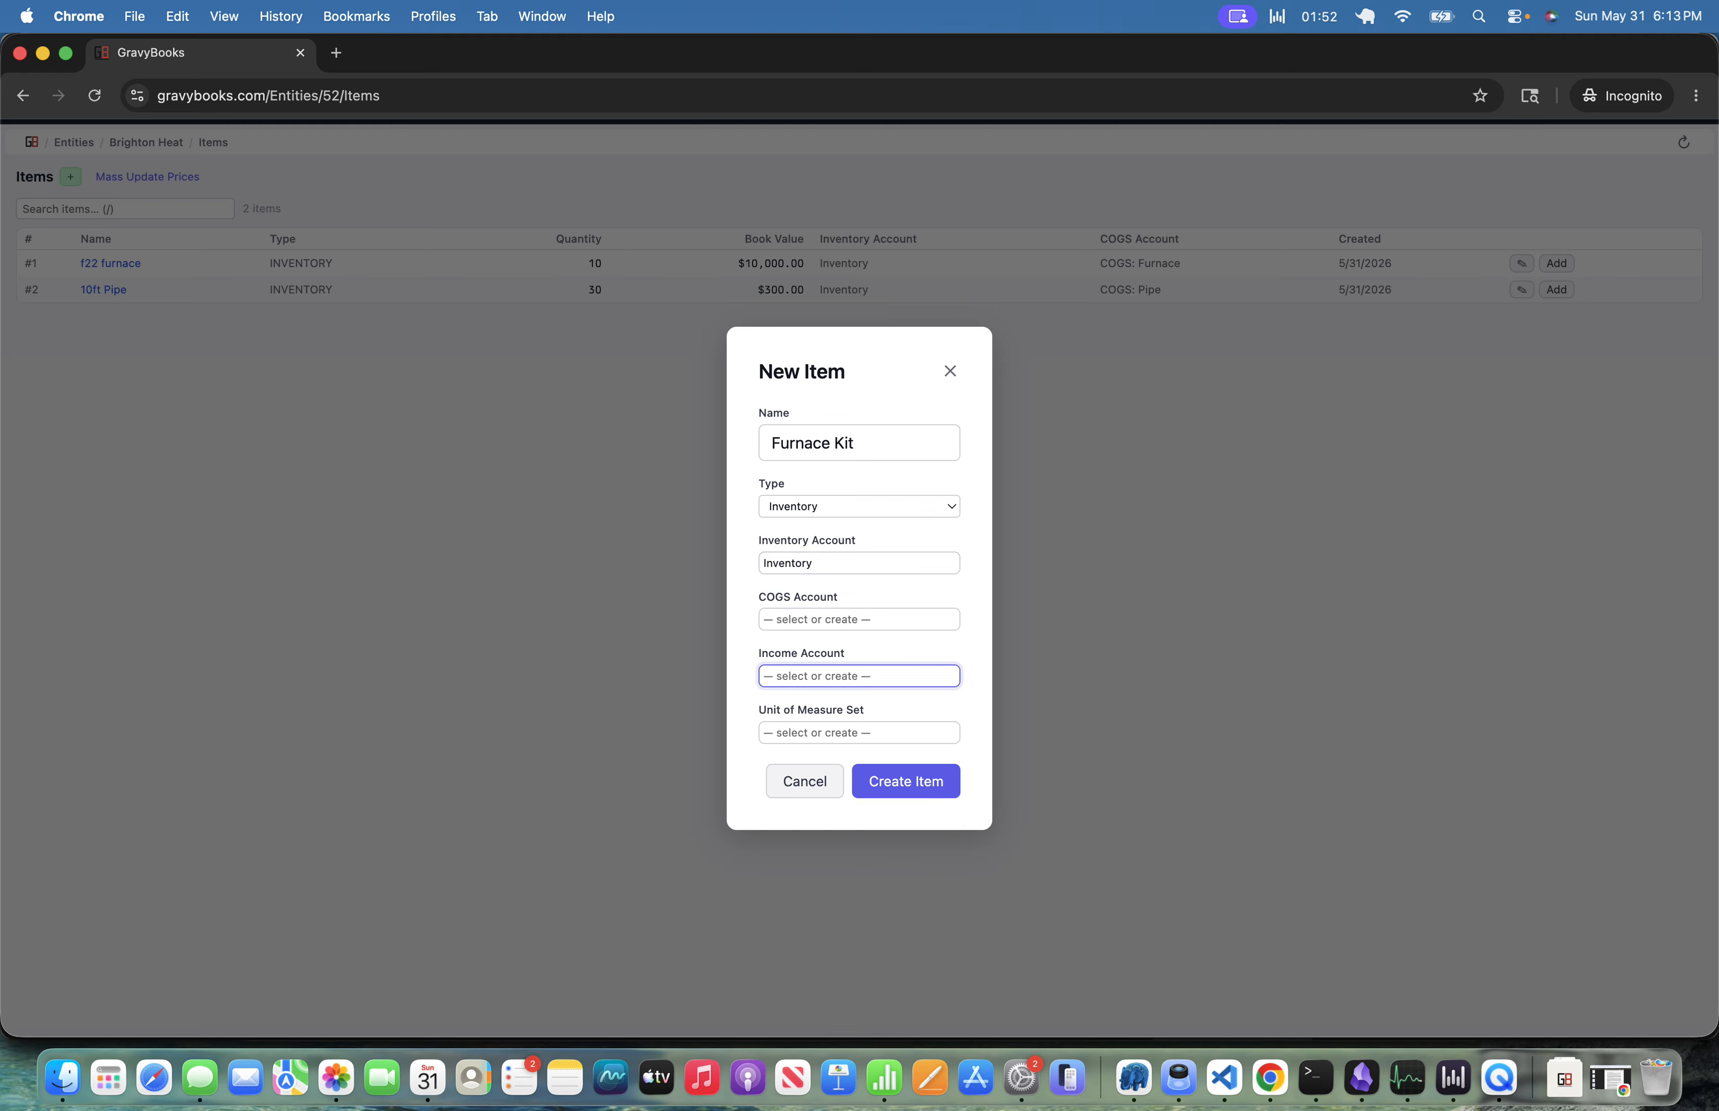
{"action": "type", "text": "sal"}
Clear the inventory account field and create the Furnace Kit item.
{"action": "key", "text": "Tab"}
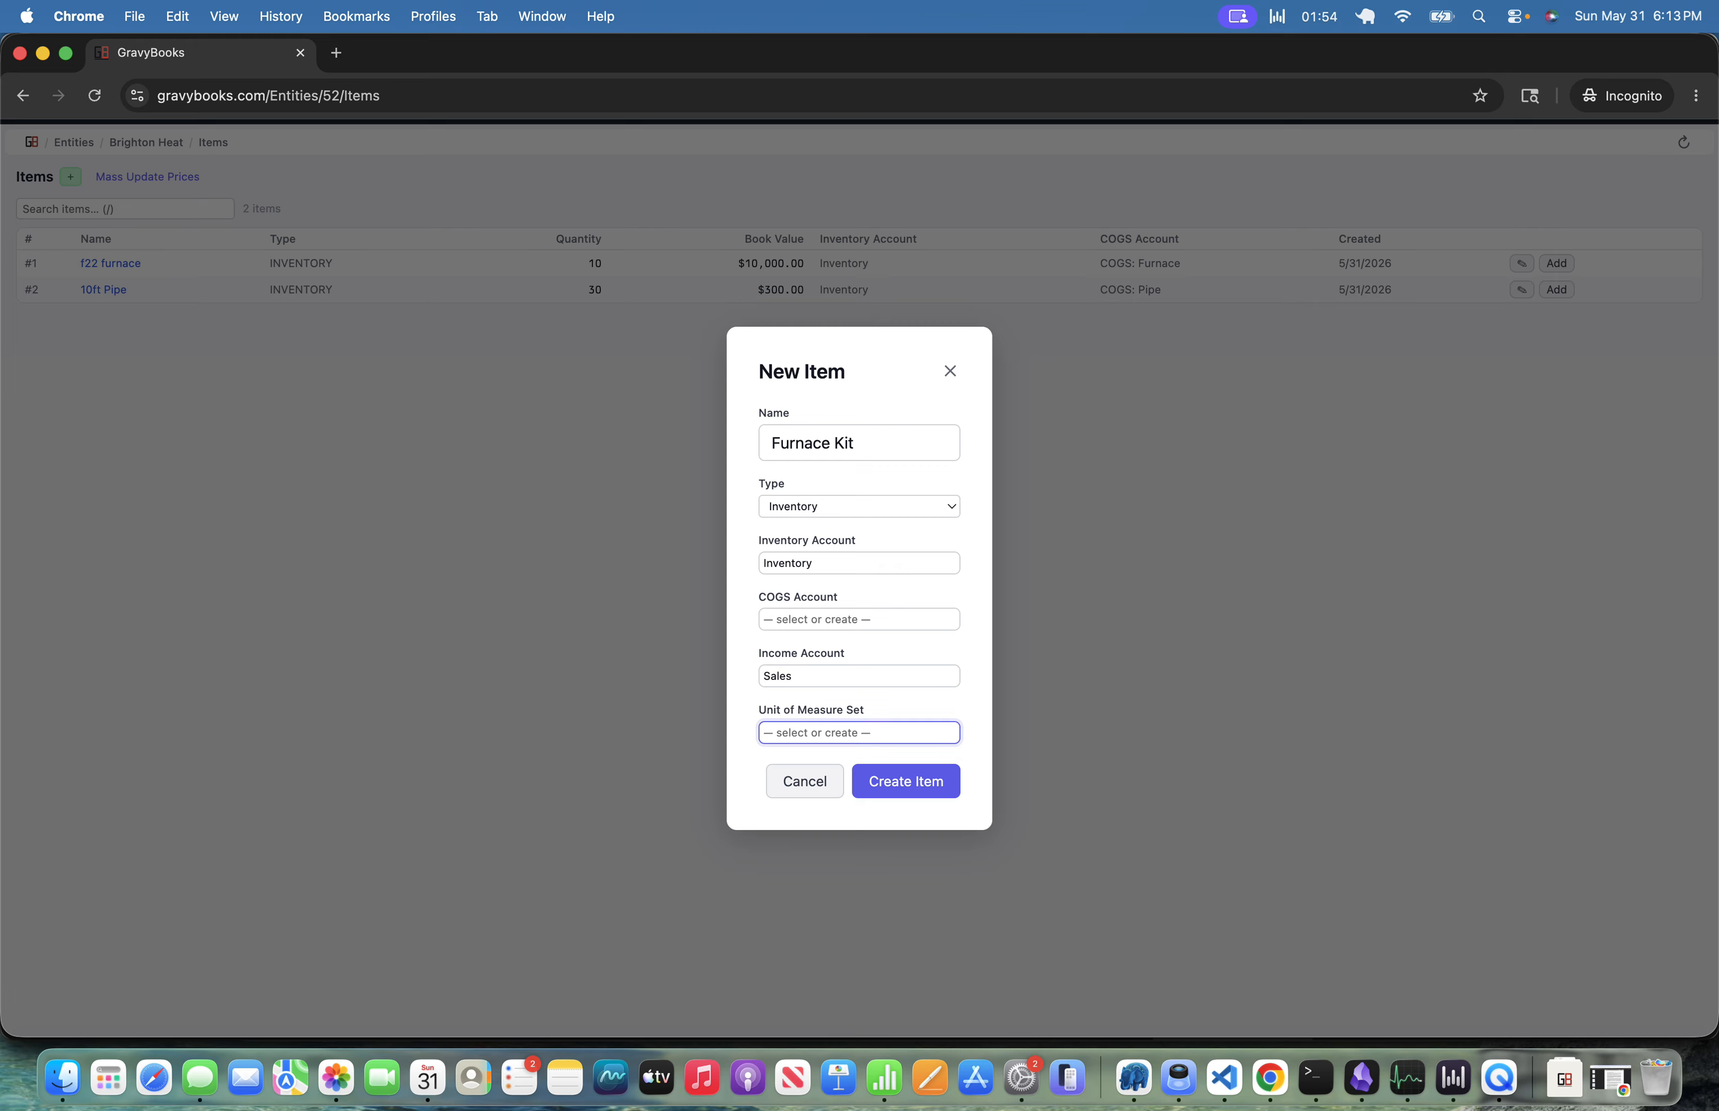
{"action": "key", "text": "Tab"}
{"action": "left_click", "coordinate": [852, 565]}
{"action": "key", "text": "BackSpace"}
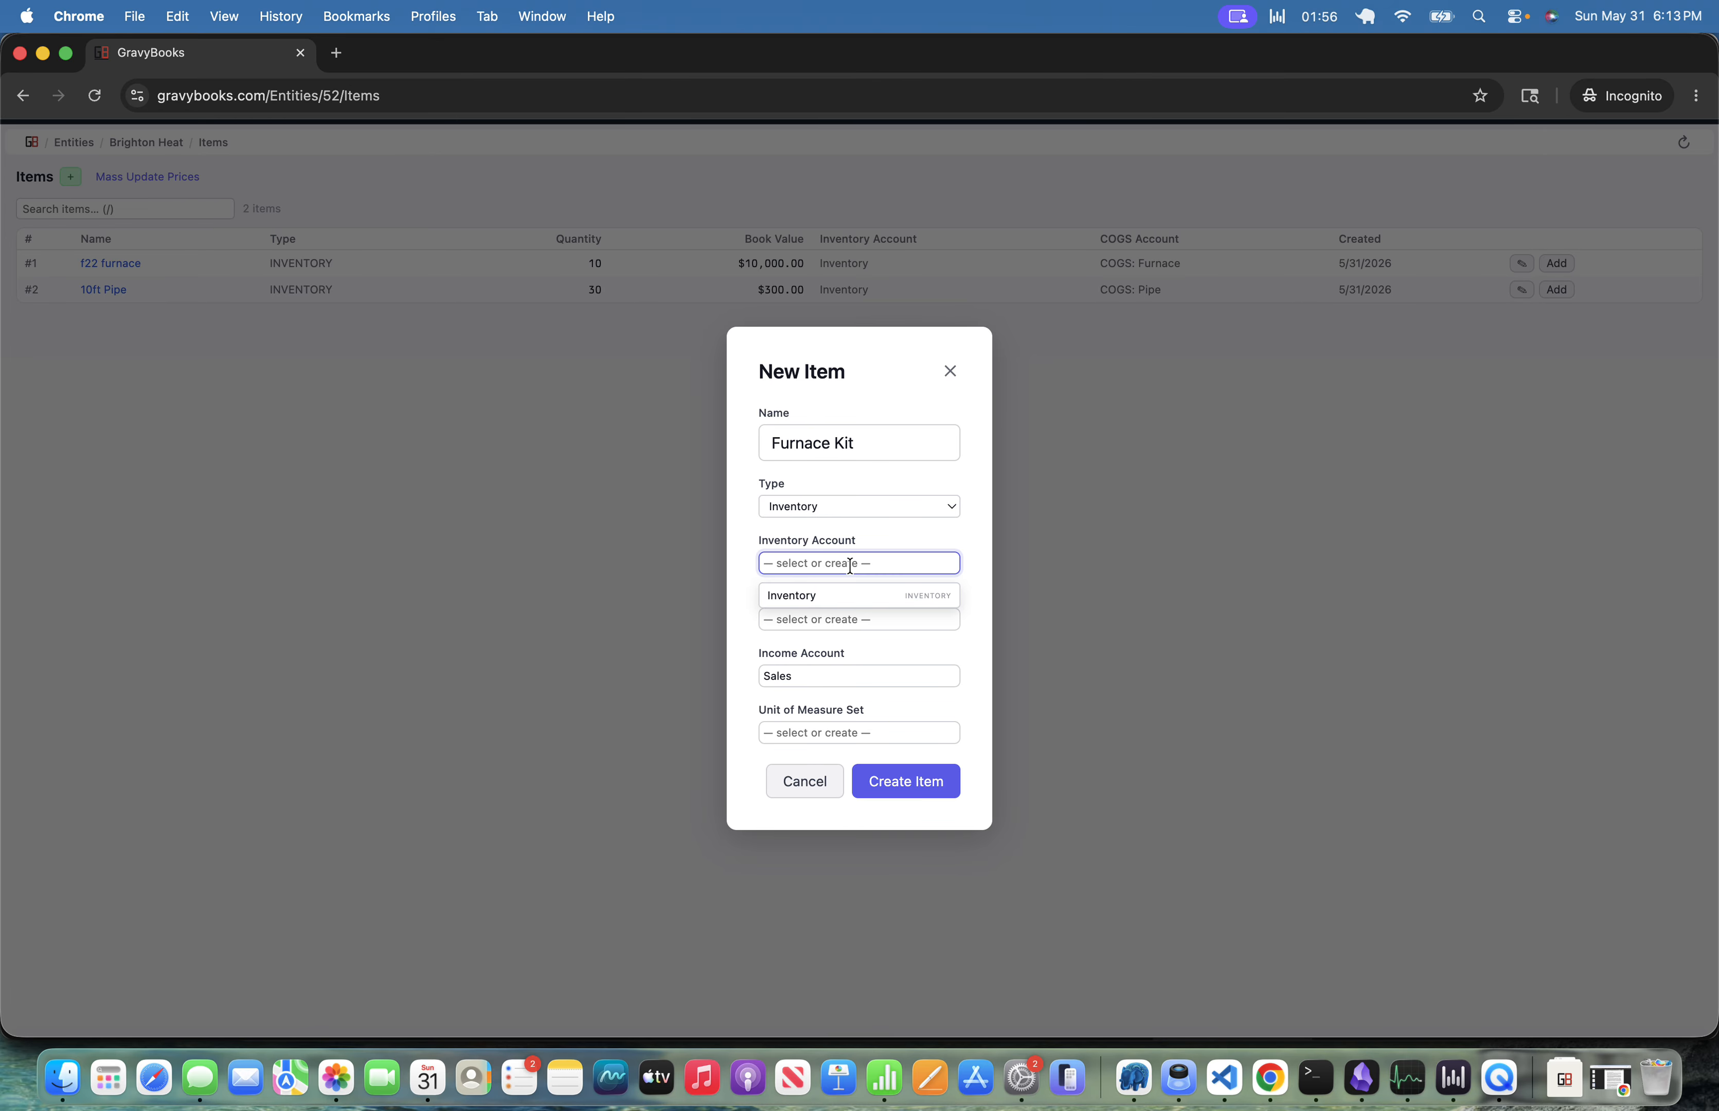
{"action": "left_click", "coordinate": [905, 534]}
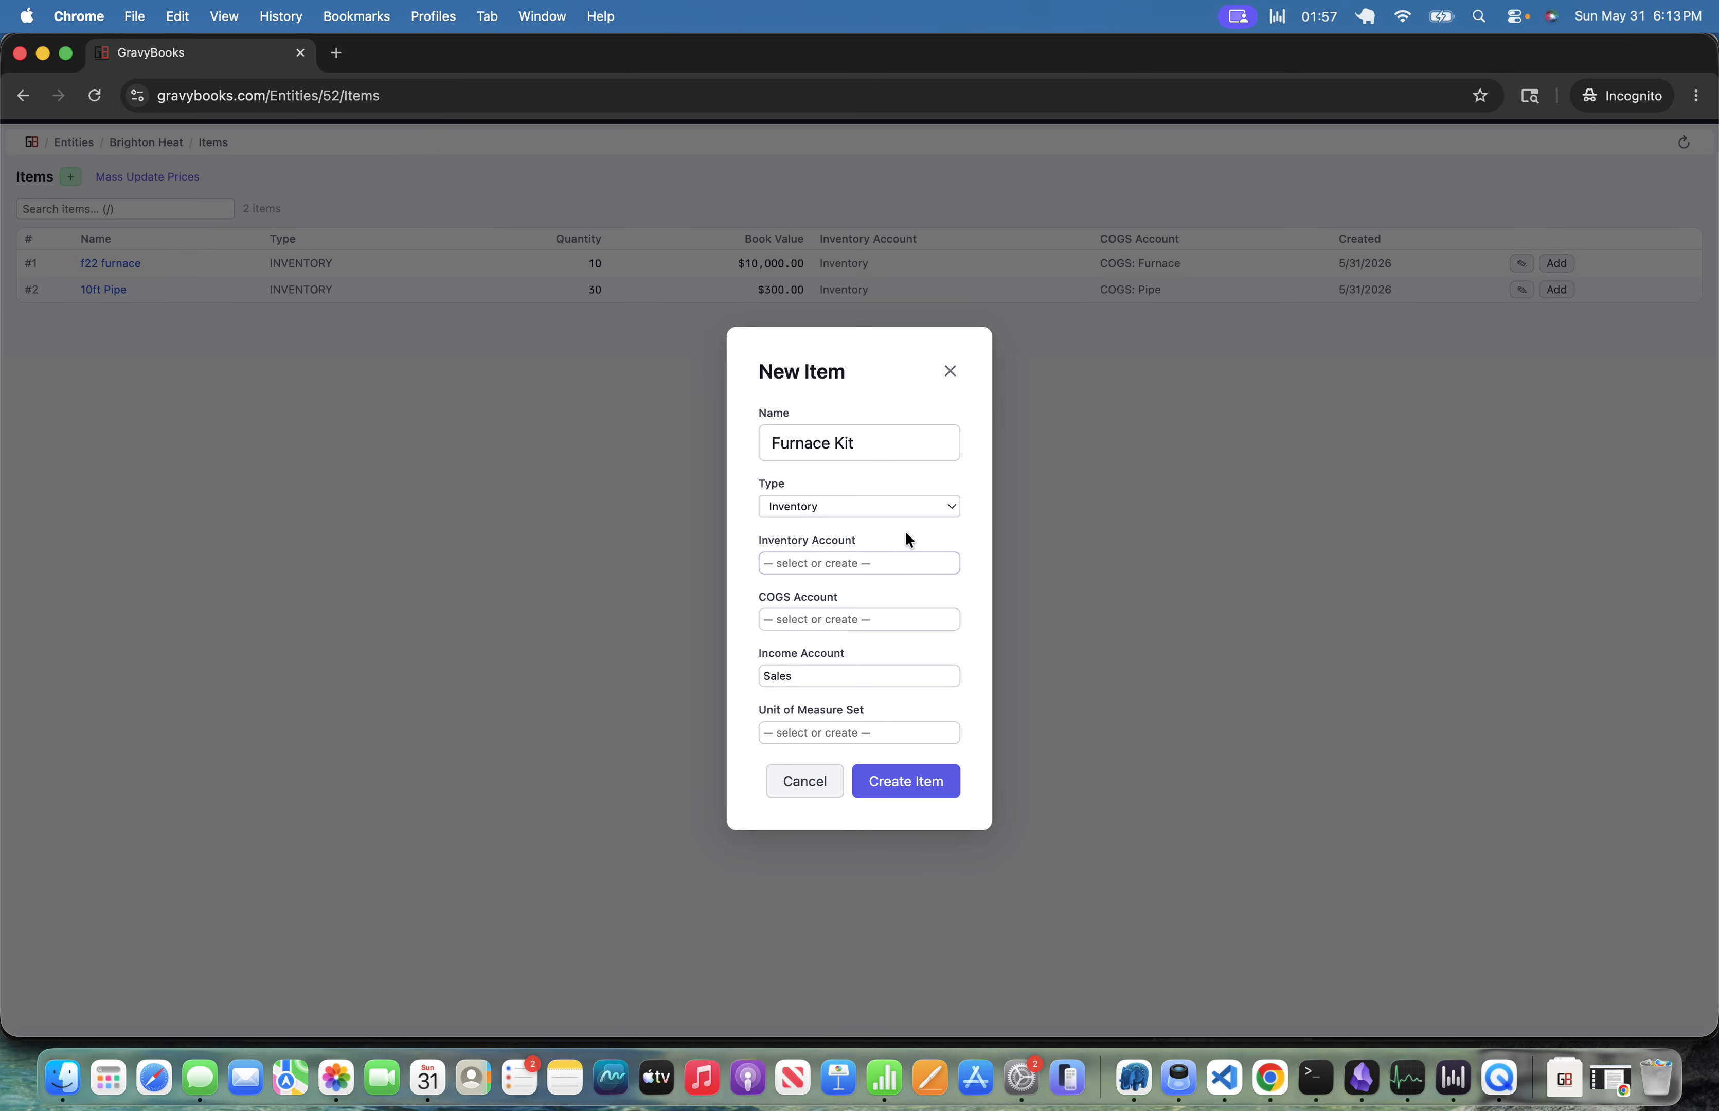
{"action": "left_click", "coordinate": [912, 781]}
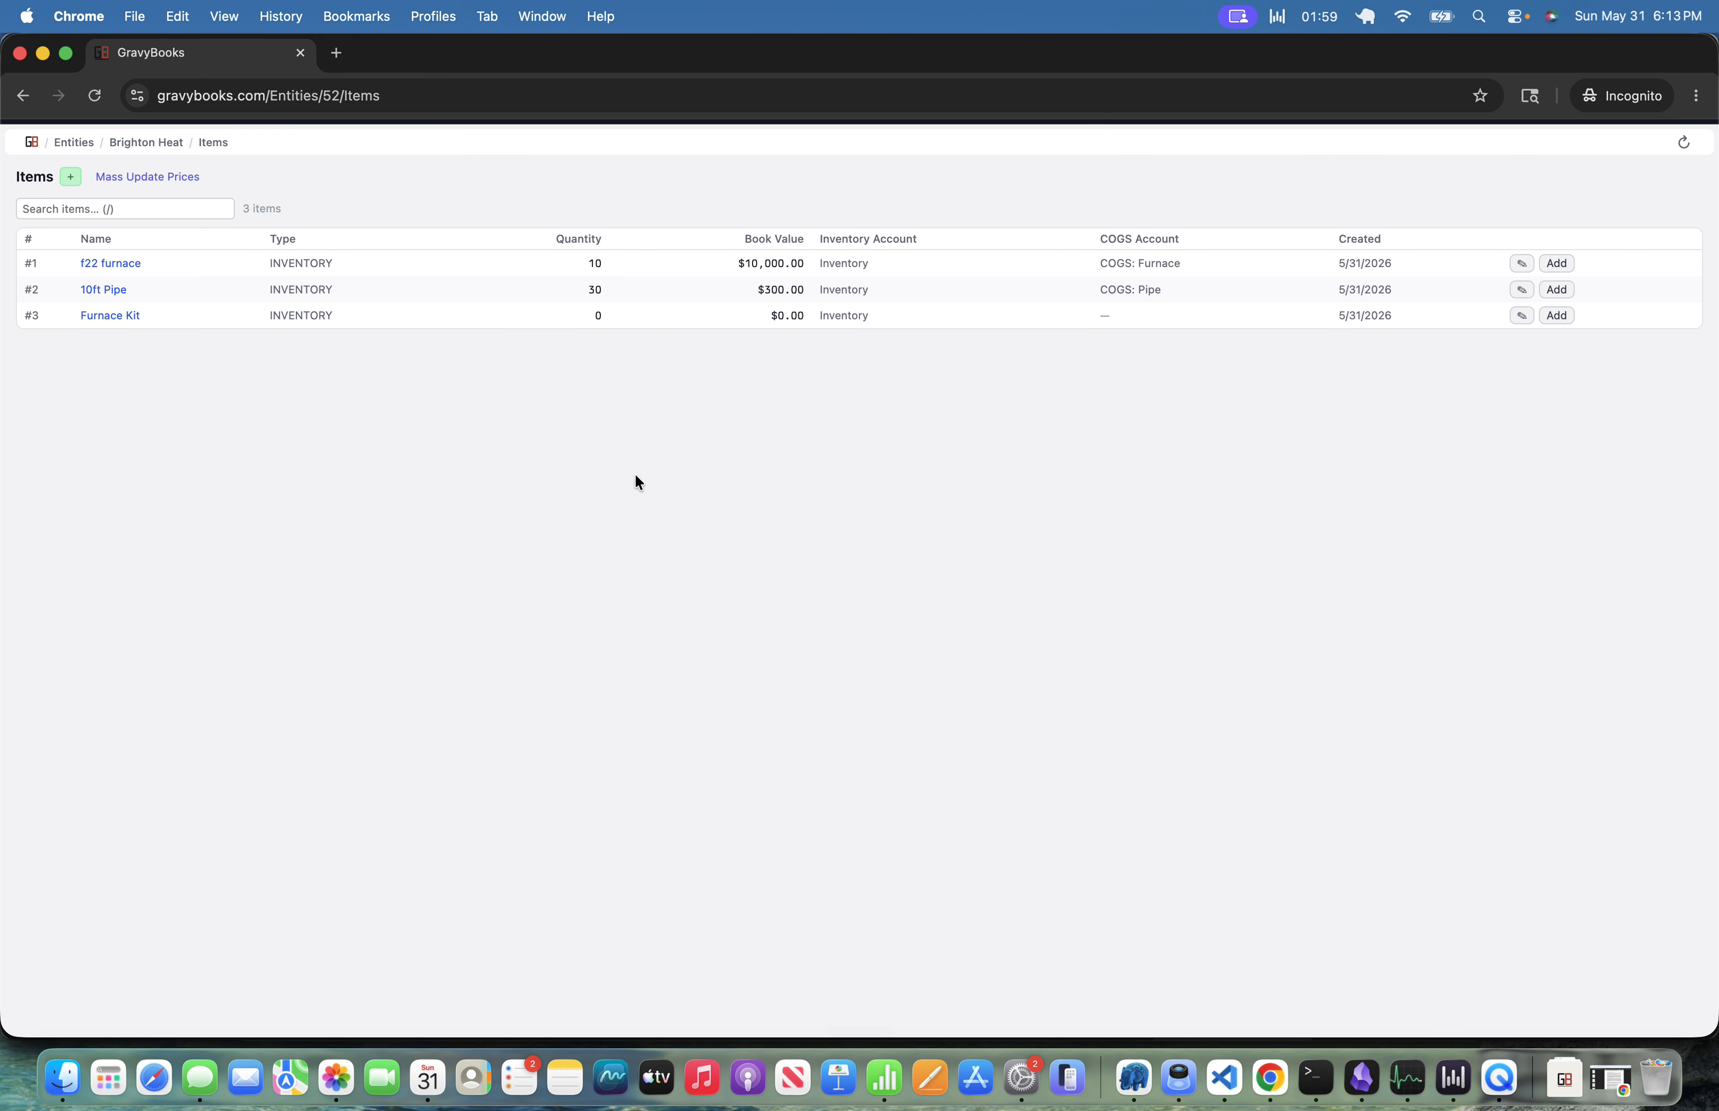
Open the Furnace Kit item and save it with type Inventory and inventory account Inventory.
{"action": "left_click", "coordinate": [112, 316]}
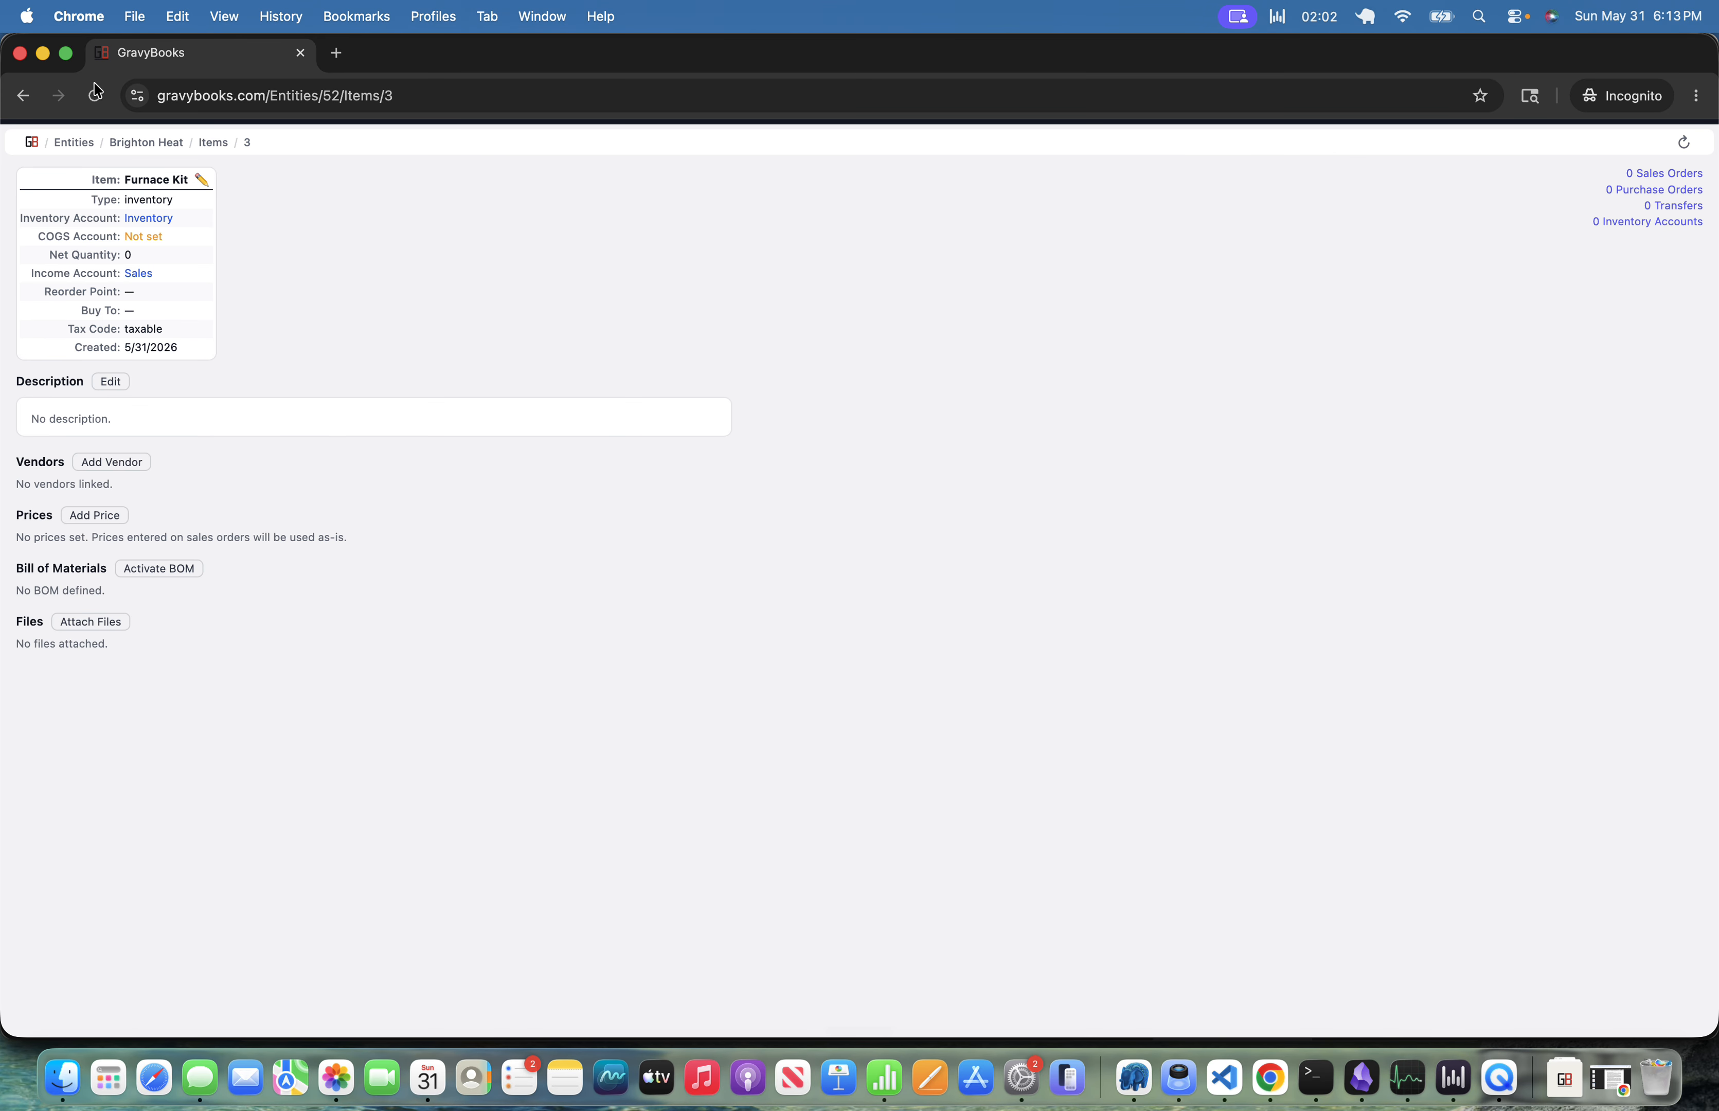
{"action": "left_click", "coordinate": [23, 95]}
{"action": "left_click", "coordinate": [108, 315]}
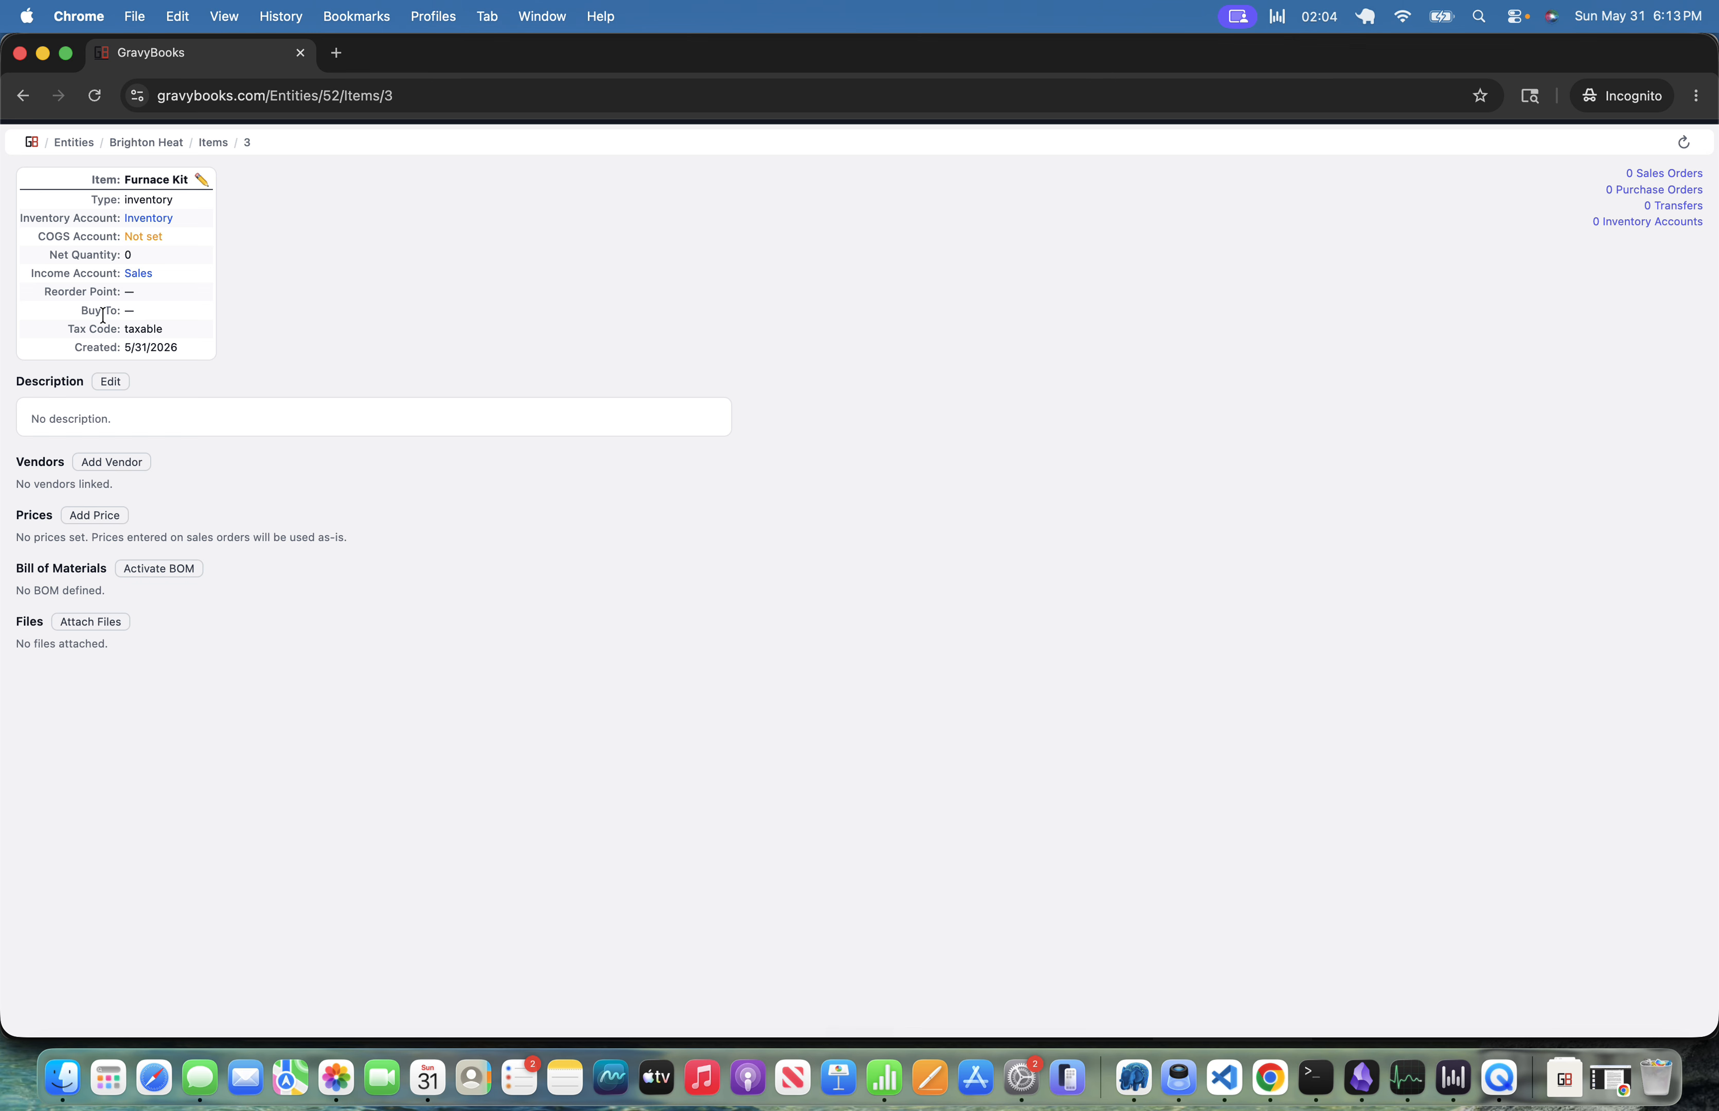
{"action": "left_click", "coordinate": [200, 179]}
{"action": "left_click", "coordinate": [840, 448]}
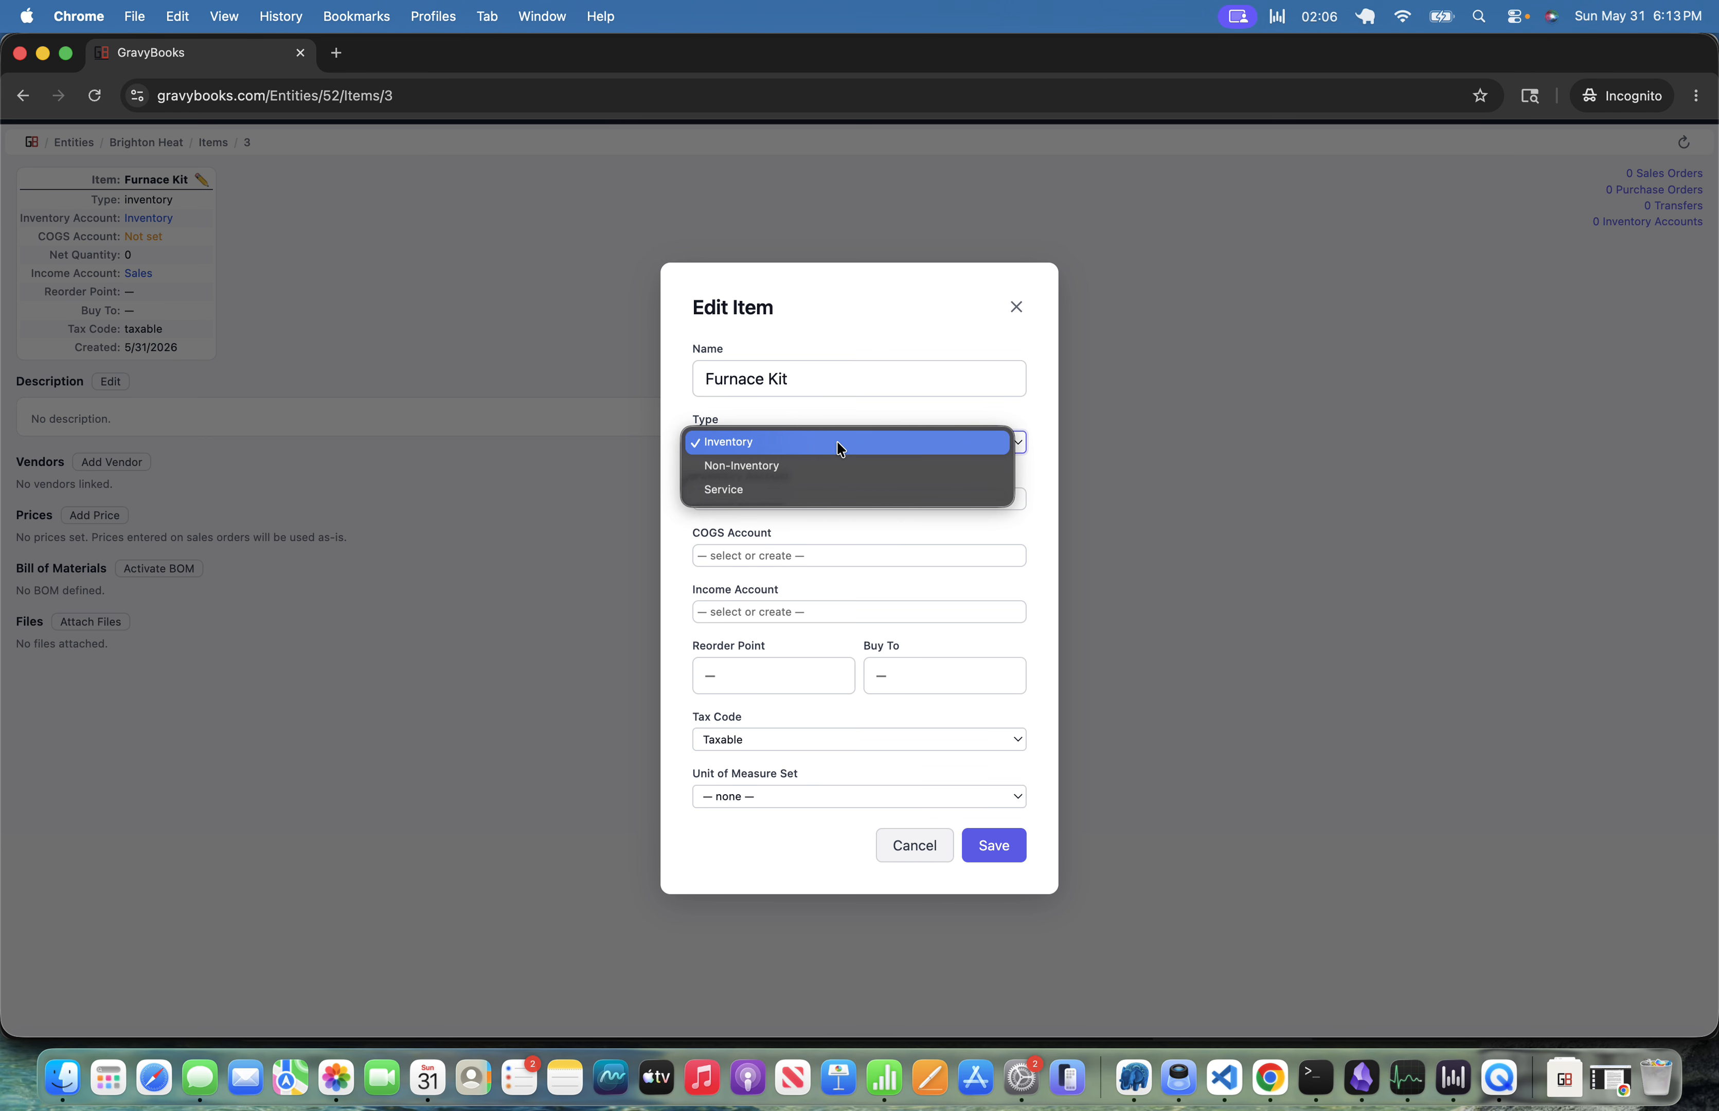
{"action": "left_click", "coordinate": [839, 443]}
{"action": "left_click", "coordinate": [817, 491]}
{"action": "type", "text": "Inv"}
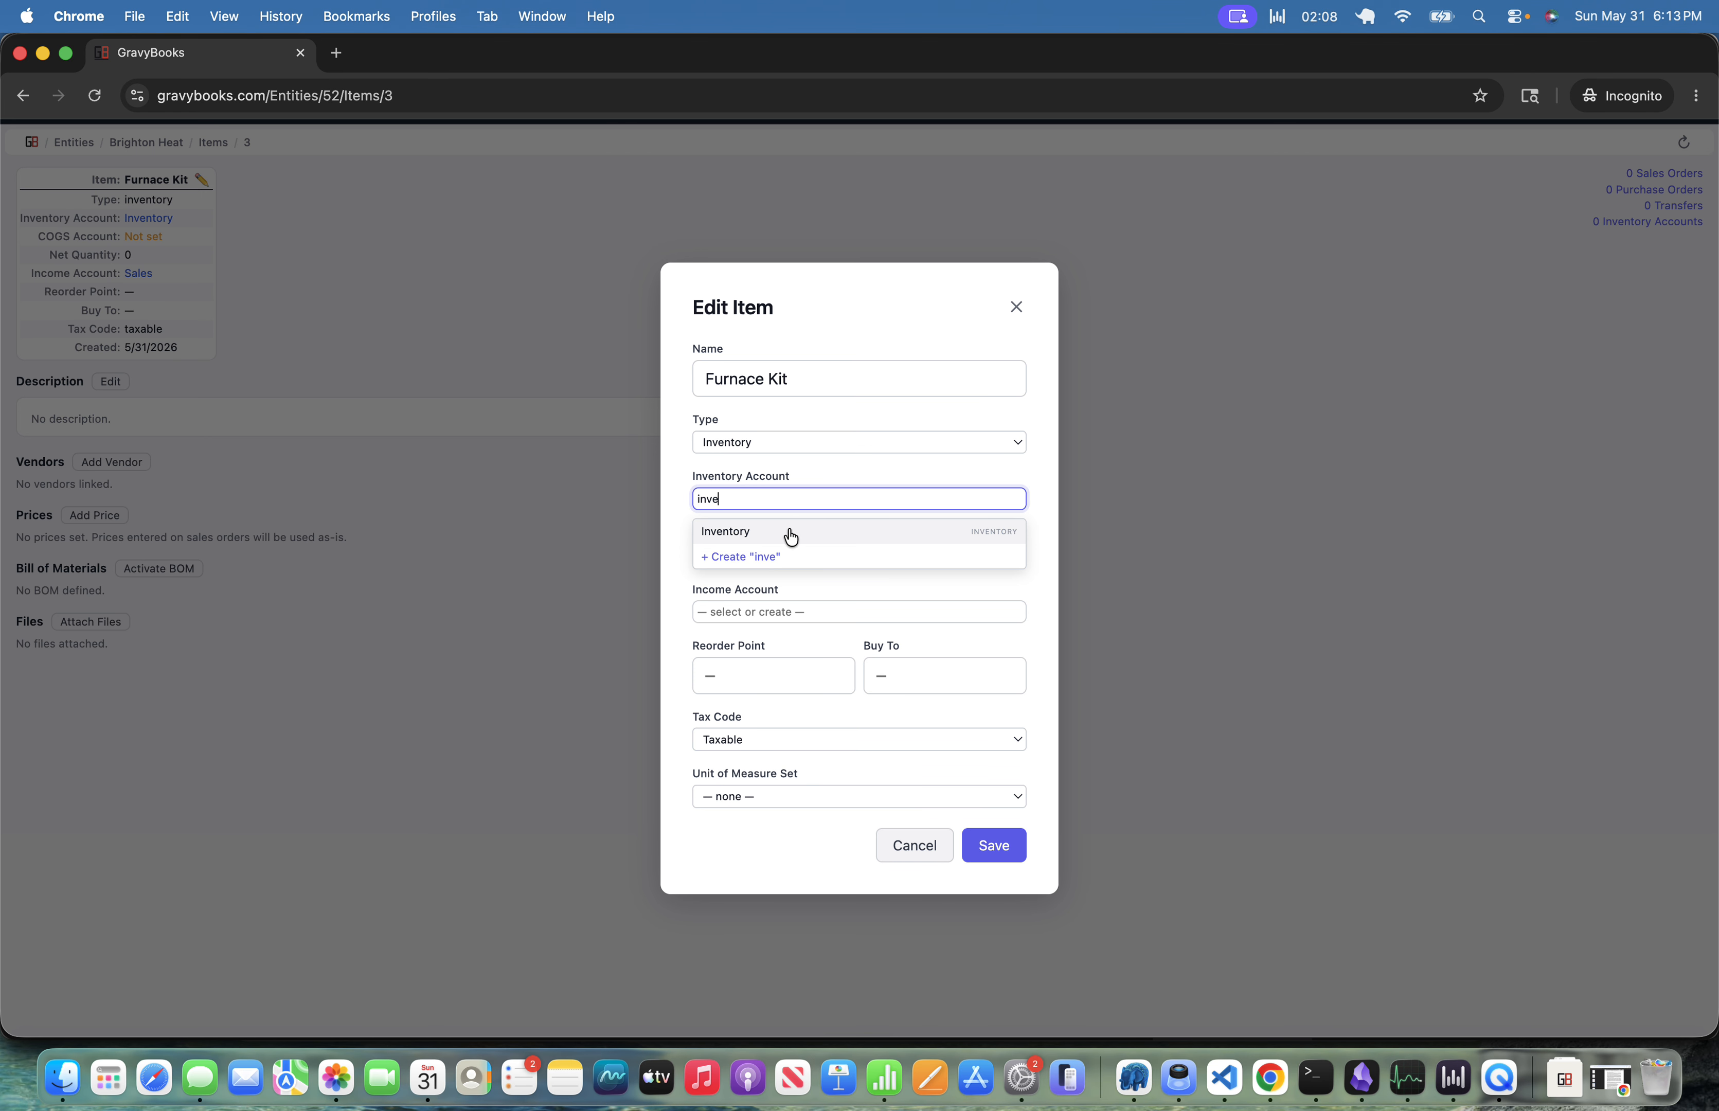
{"action": "left_click", "coordinate": [786, 537]}
{"action": "left_click", "coordinate": [958, 581]}
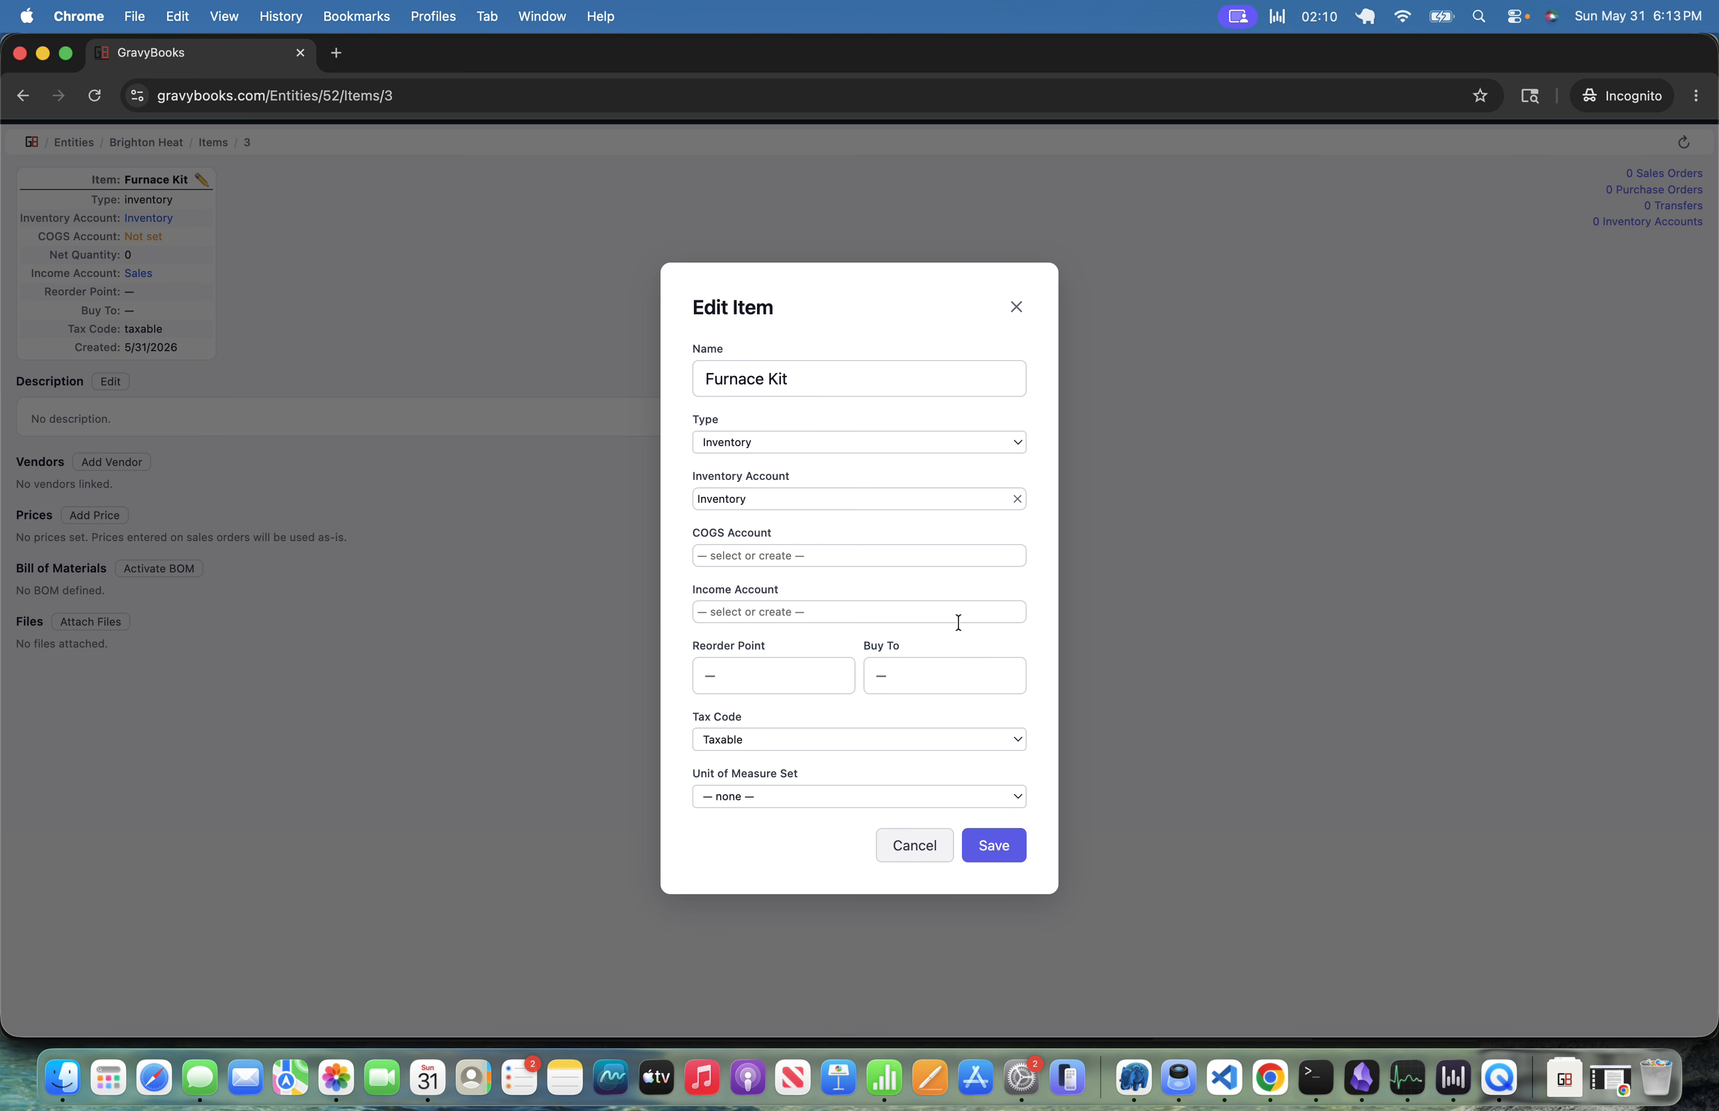
{"action": "left_click", "coordinate": [1001, 858]}
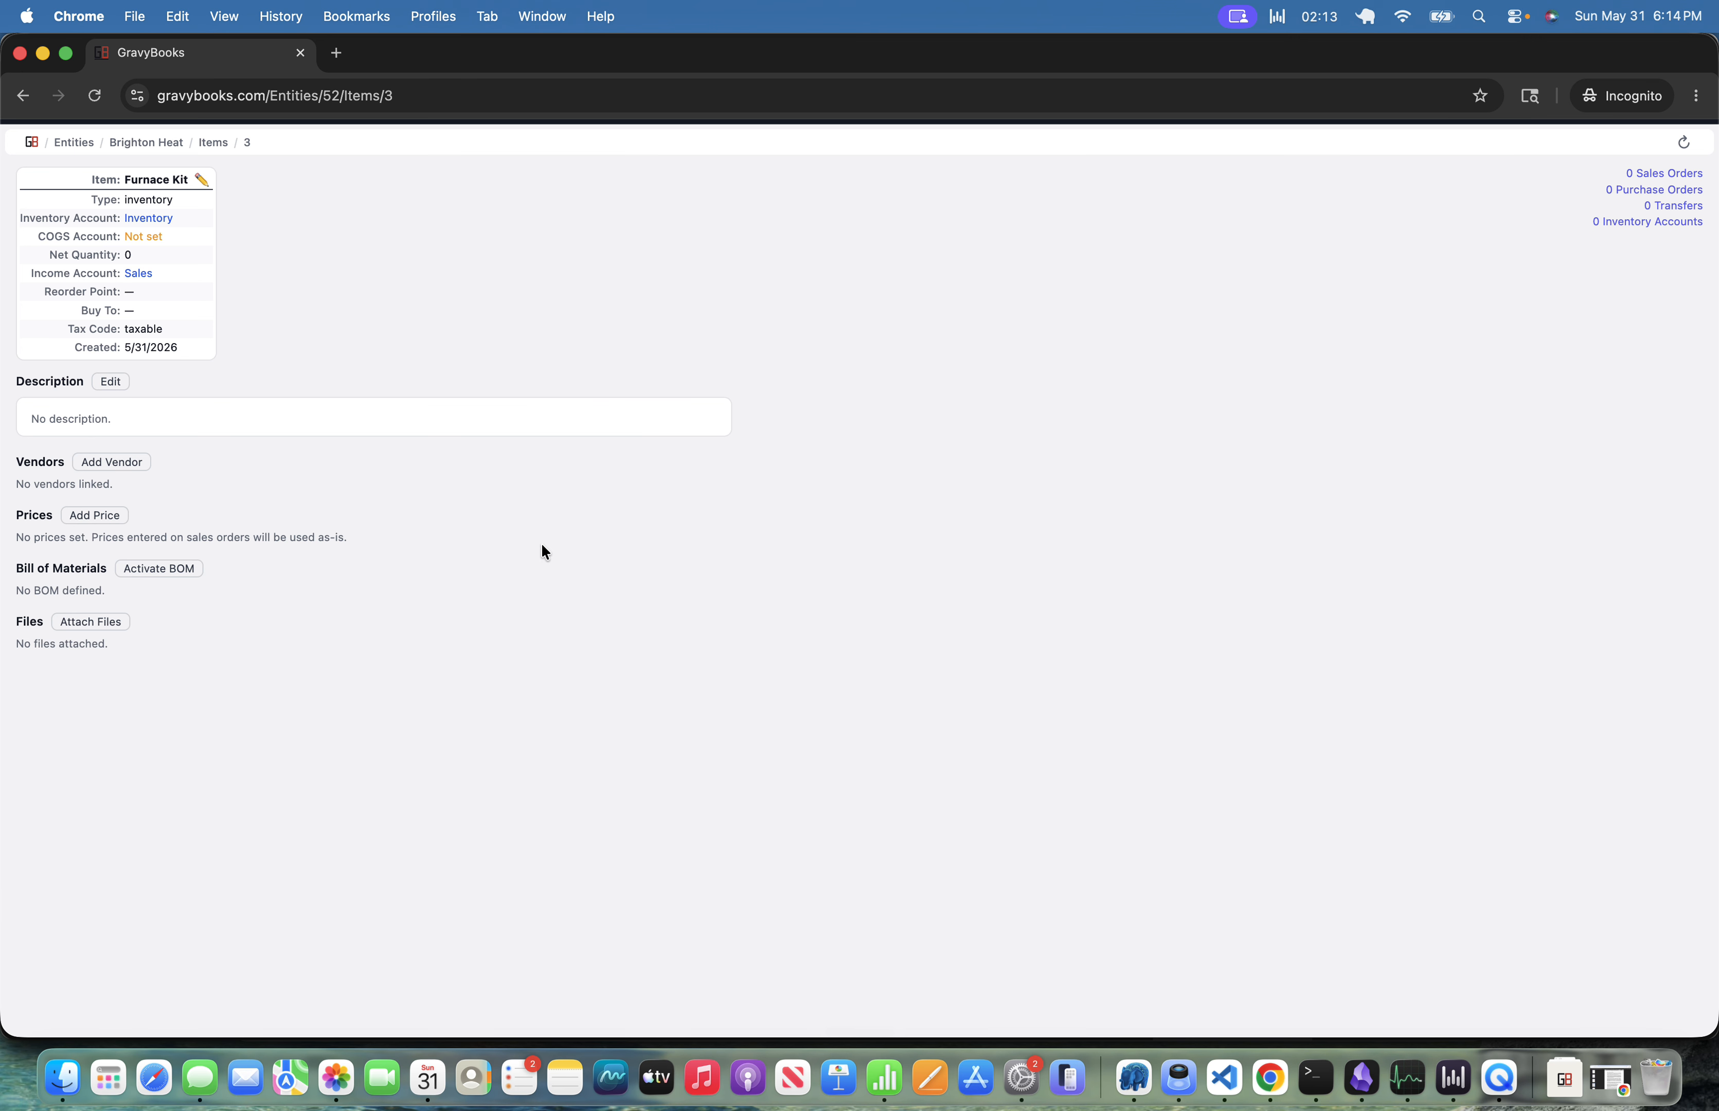
Activate the Furnace Kit's bill of materials and add f22 furnace as a component with quantity 1.
{"action": "left_click", "coordinate": [164, 570]}
{"action": "left_click", "coordinate": [1023, 639]}
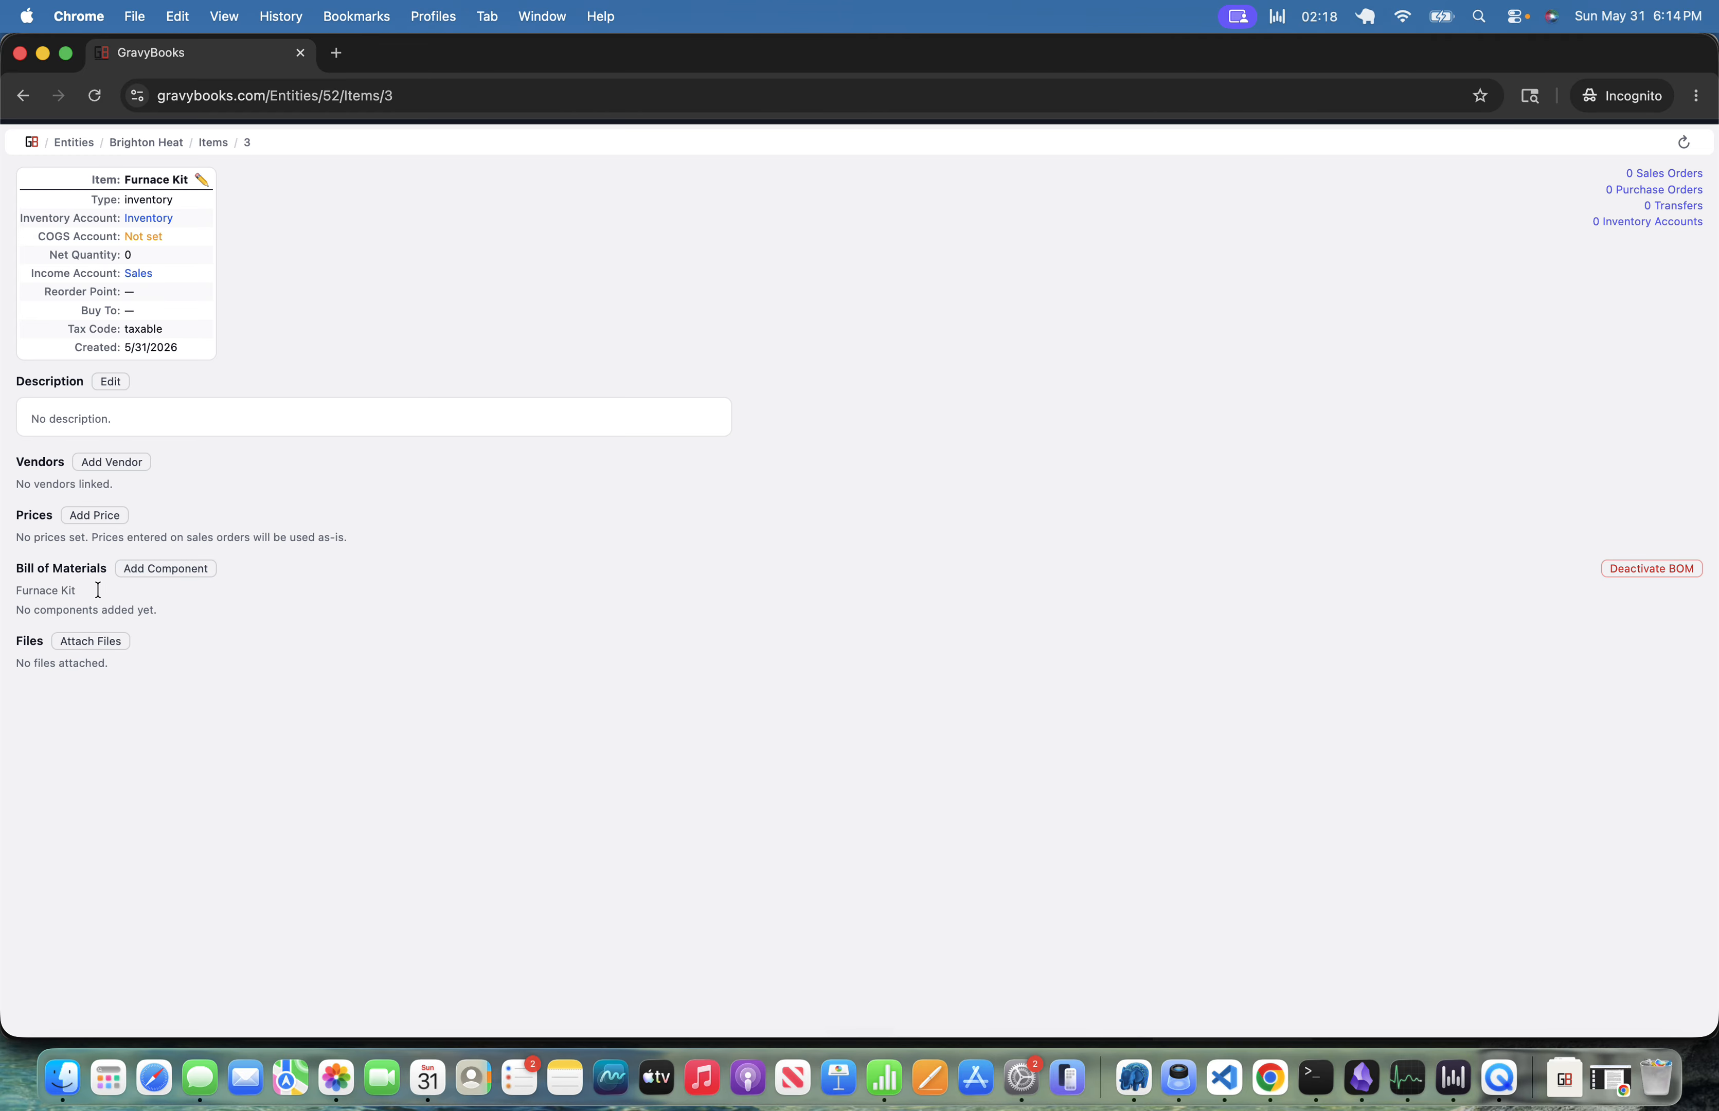
{"action": "left_click", "coordinate": [180, 570]}
{"action": "left_click", "coordinate": [797, 512]}
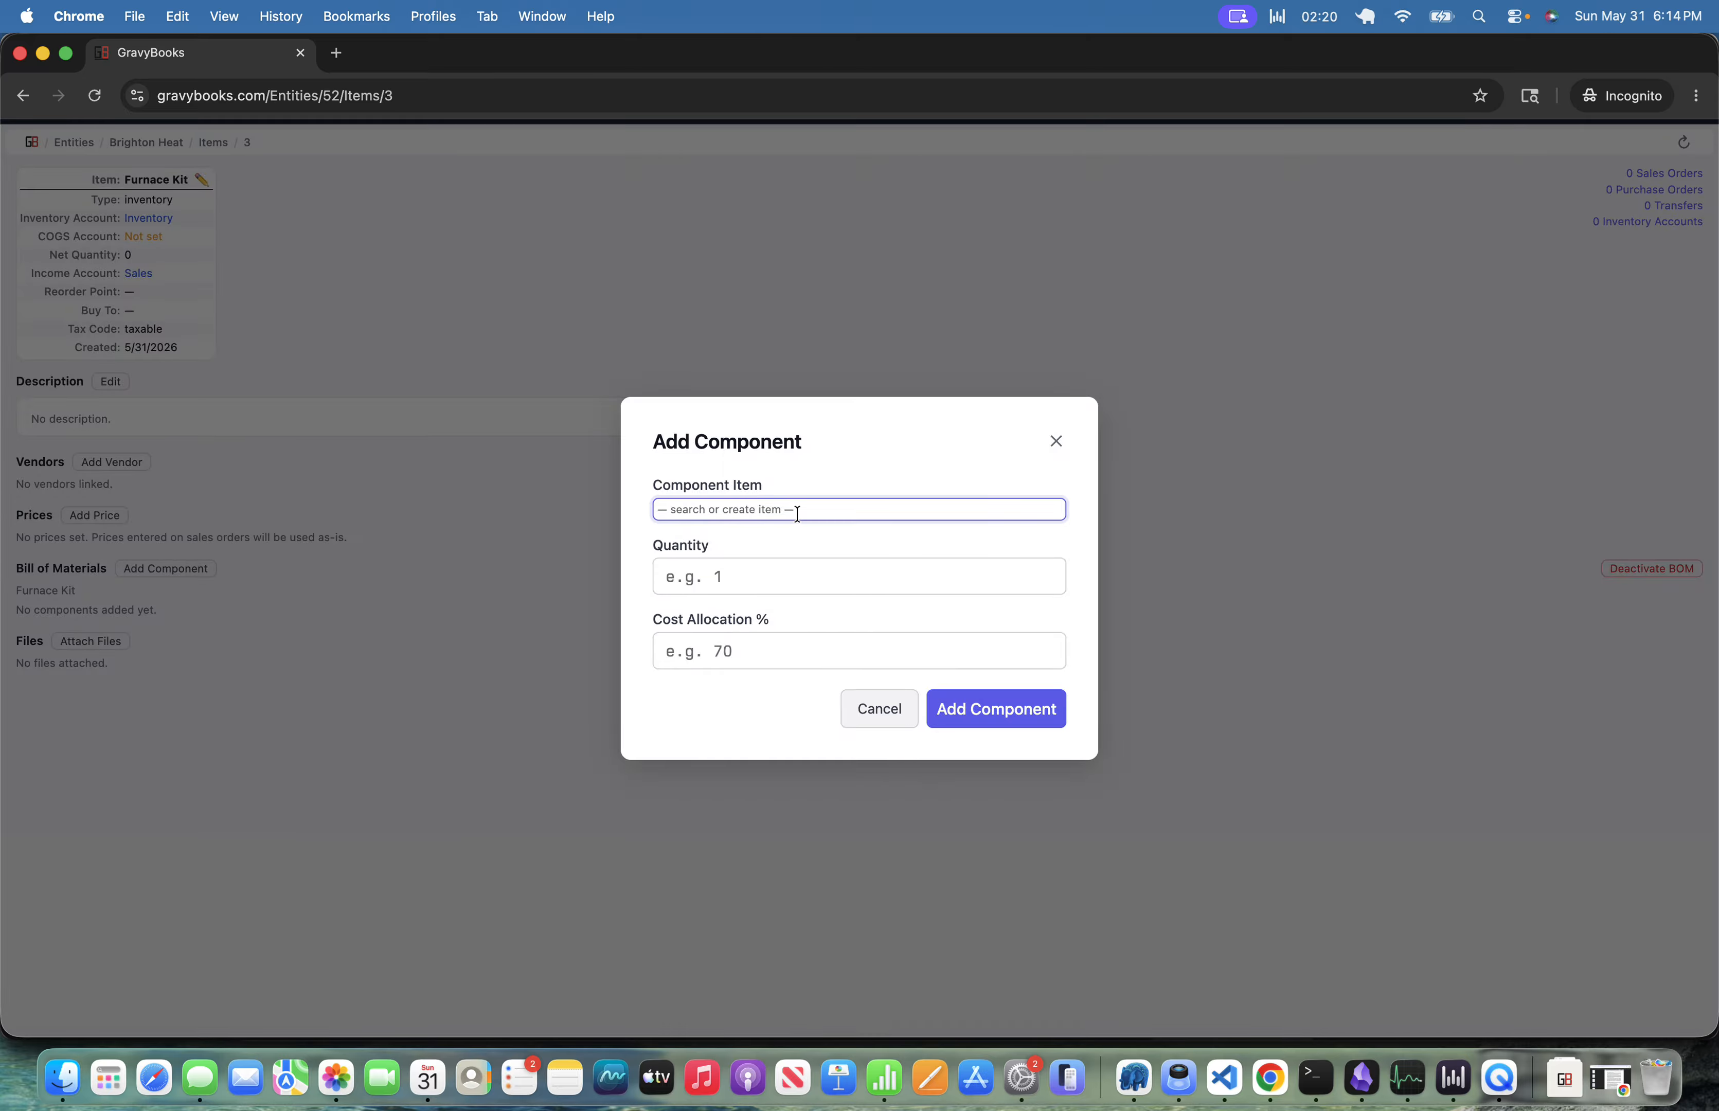
{"action": "type", "text": "f22"}
{"action": "left_click", "coordinate": [719, 534]}
{"action": "left_click", "coordinate": [744, 578]}
{"action": "type", "text": "1"}
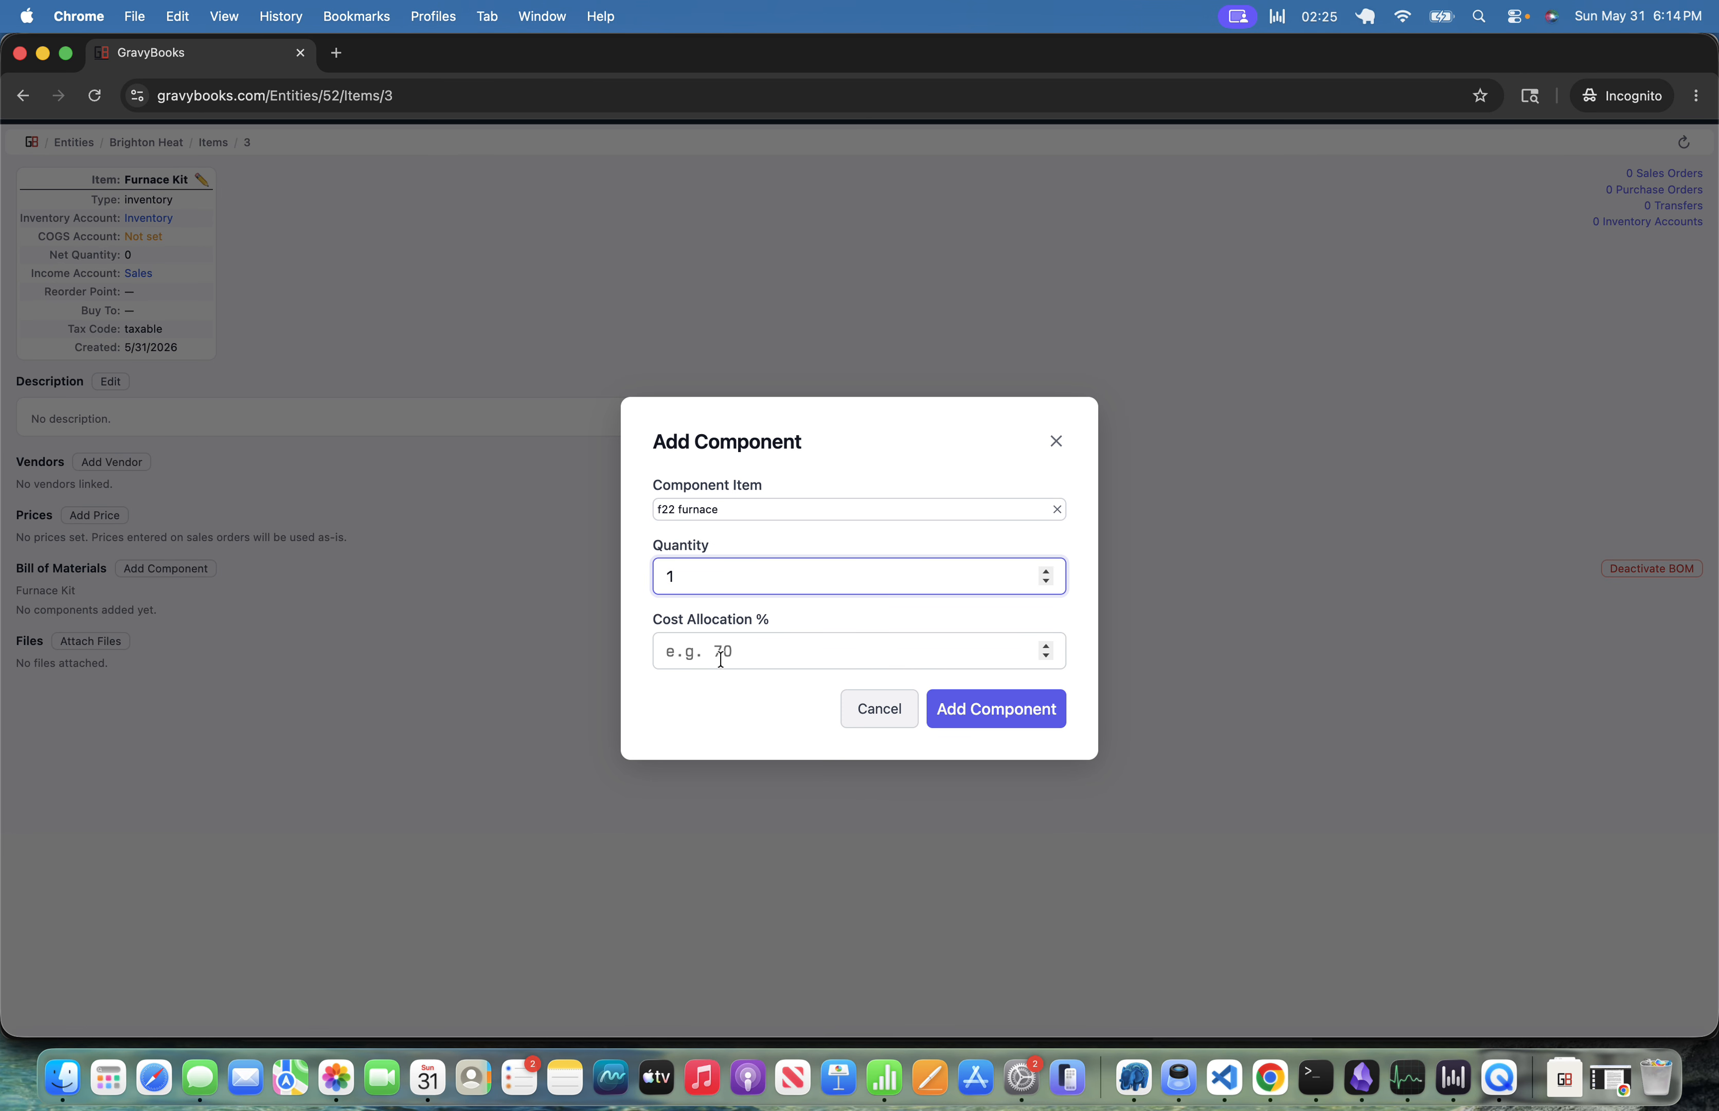
{"action": "left_click", "coordinate": [972, 709]}
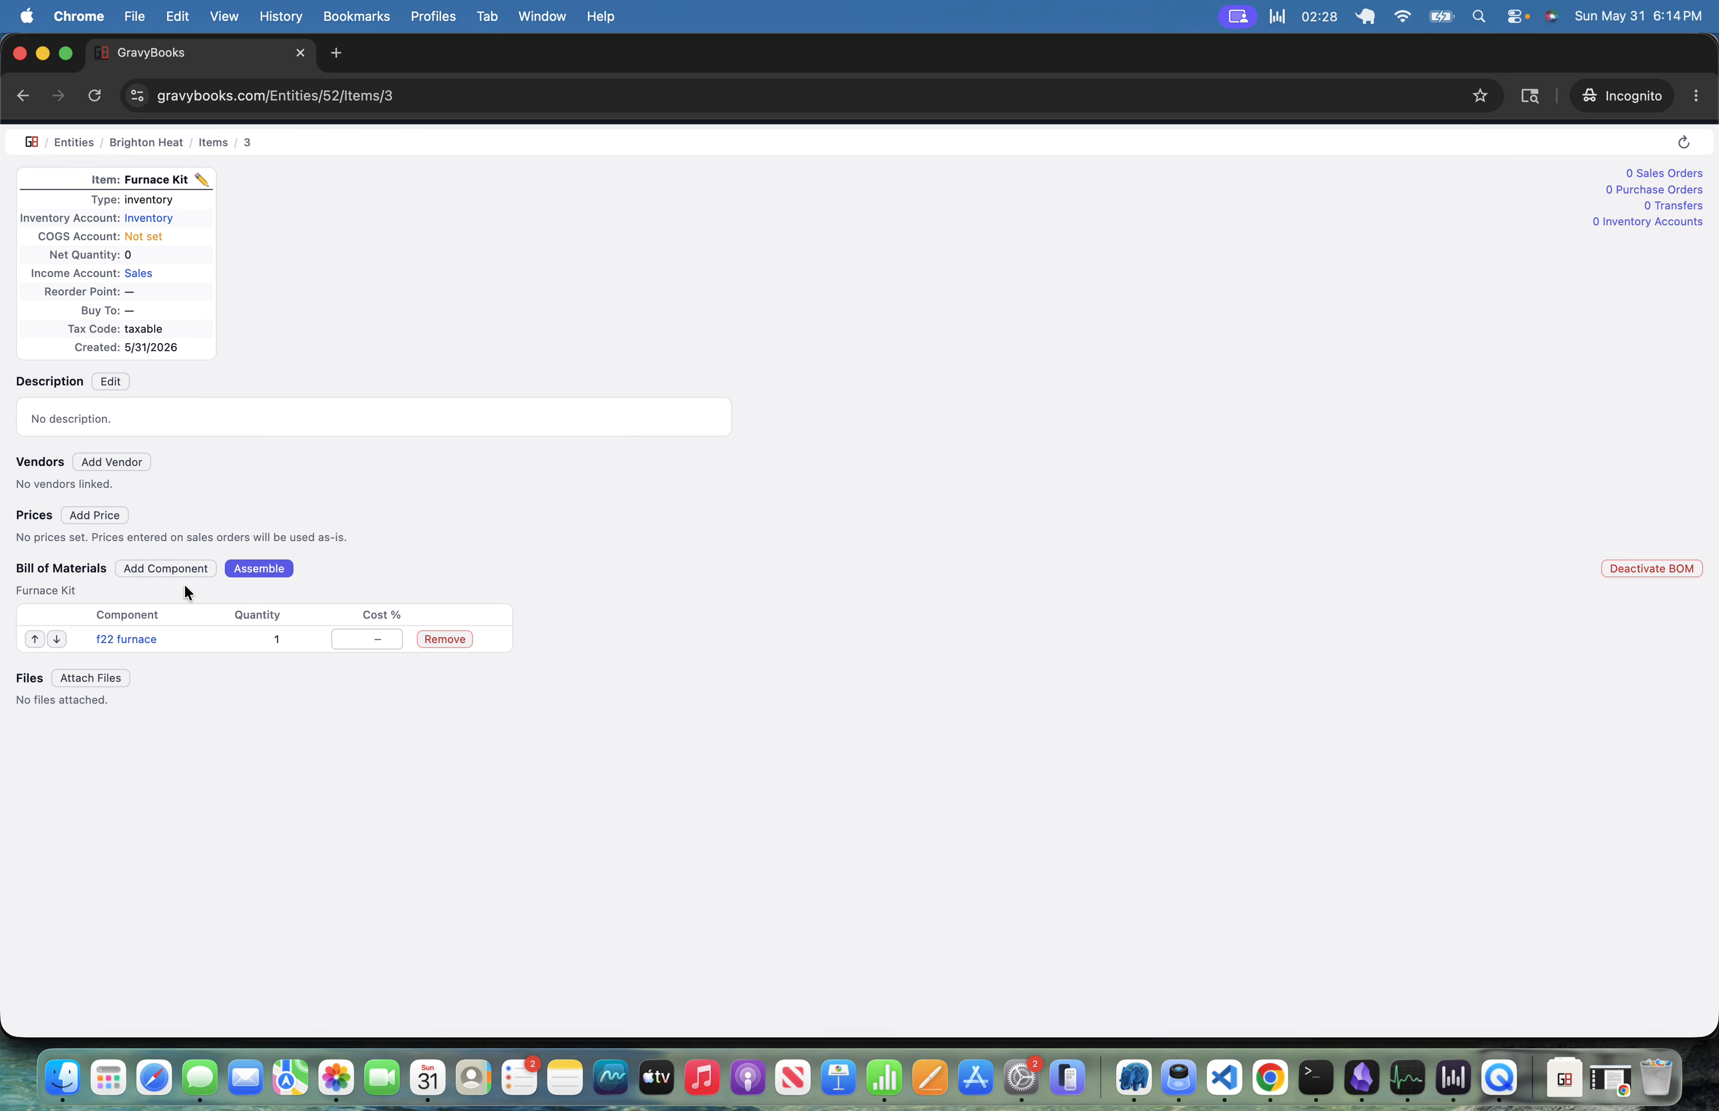
Add 10ft Pipe as a second bill-of-materials component with quantity 3.
{"action": "left_click", "coordinate": [169, 572]}
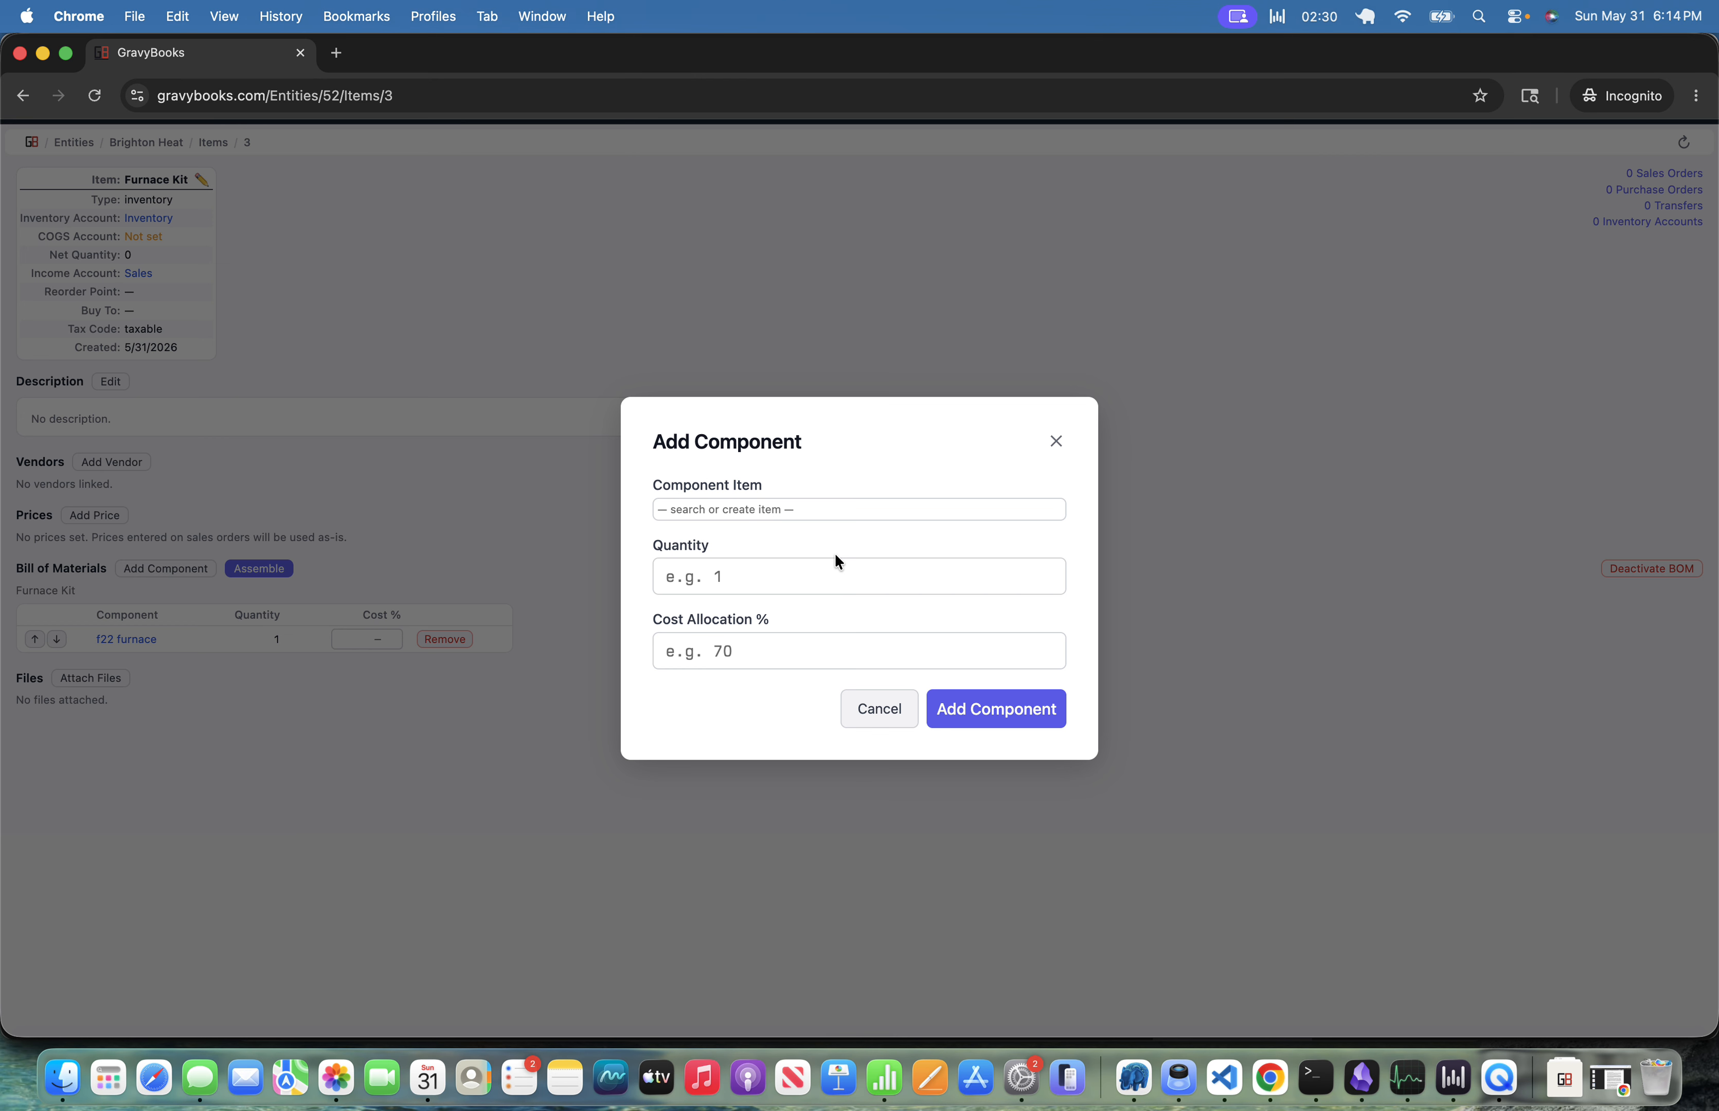
{"action": "left_click", "coordinate": [734, 510]}
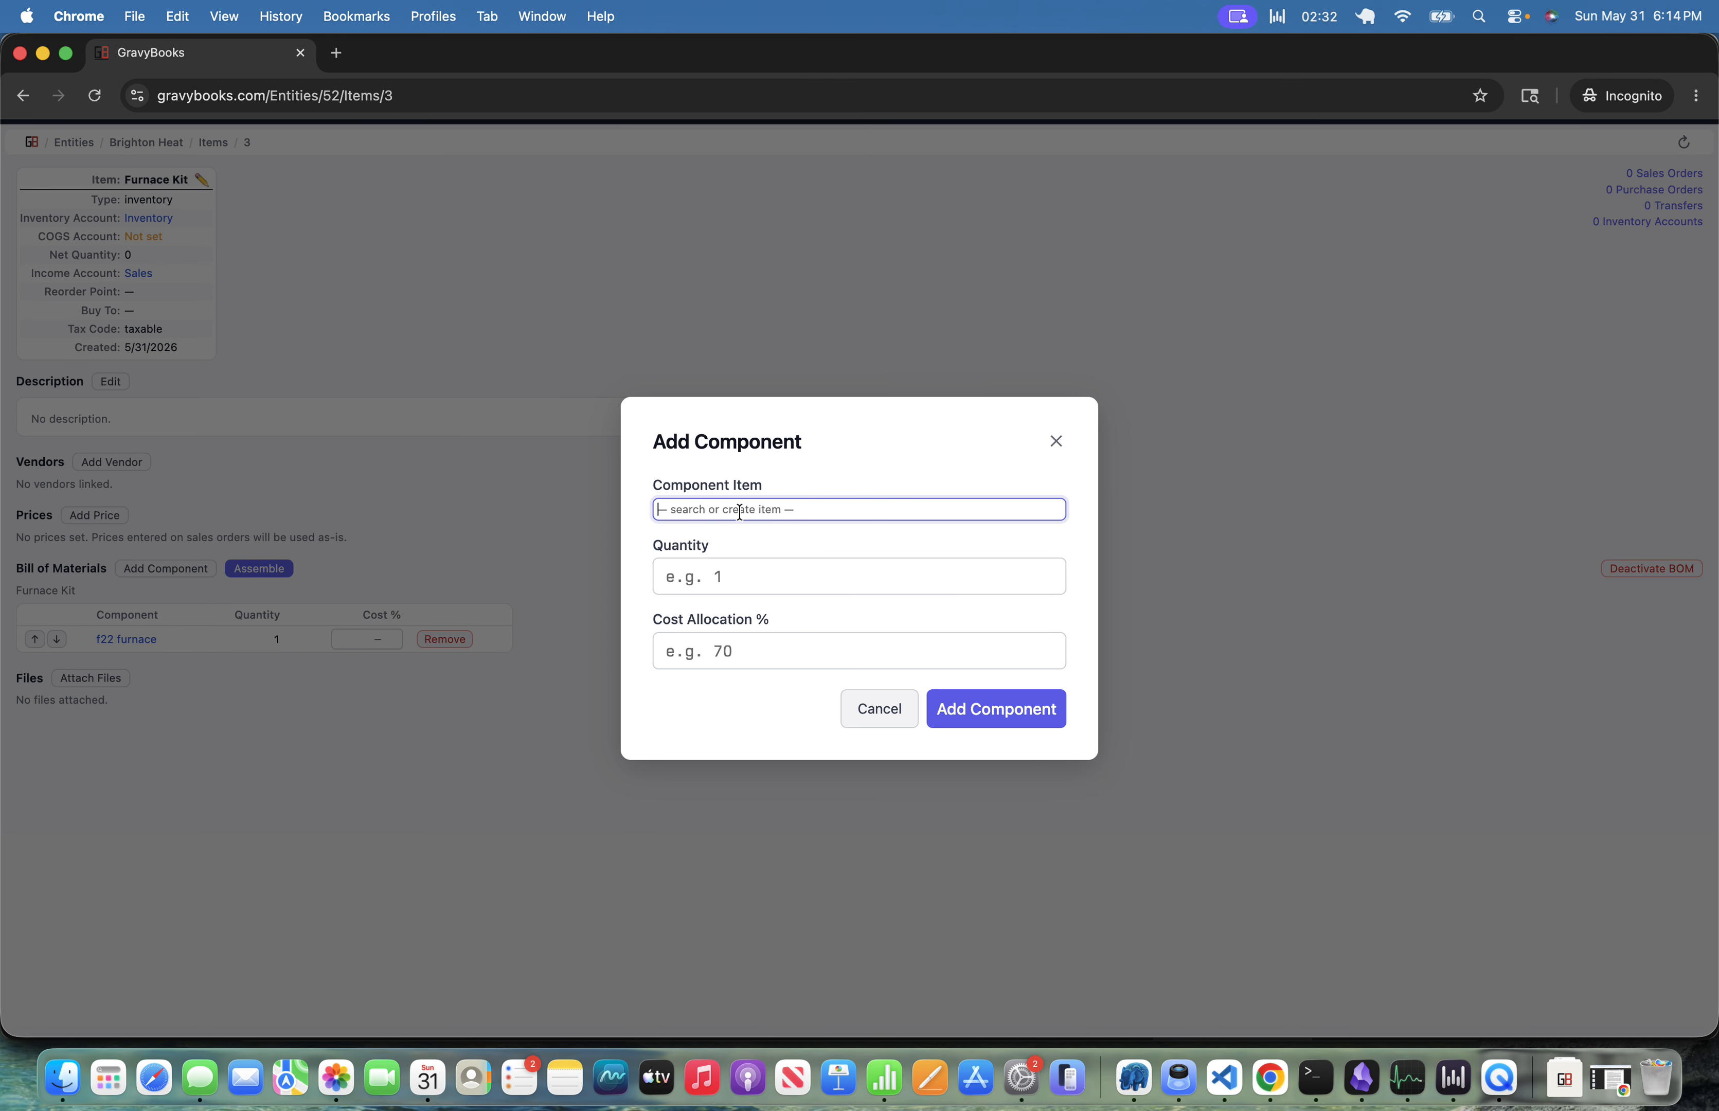
{"action": "type", "text": "10ft"}
{"action": "left_click", "coordinate": [722, 541]}
{"action": "left_click", "coordinate": [733, 572]}
{"action": "type", "text": "3"}
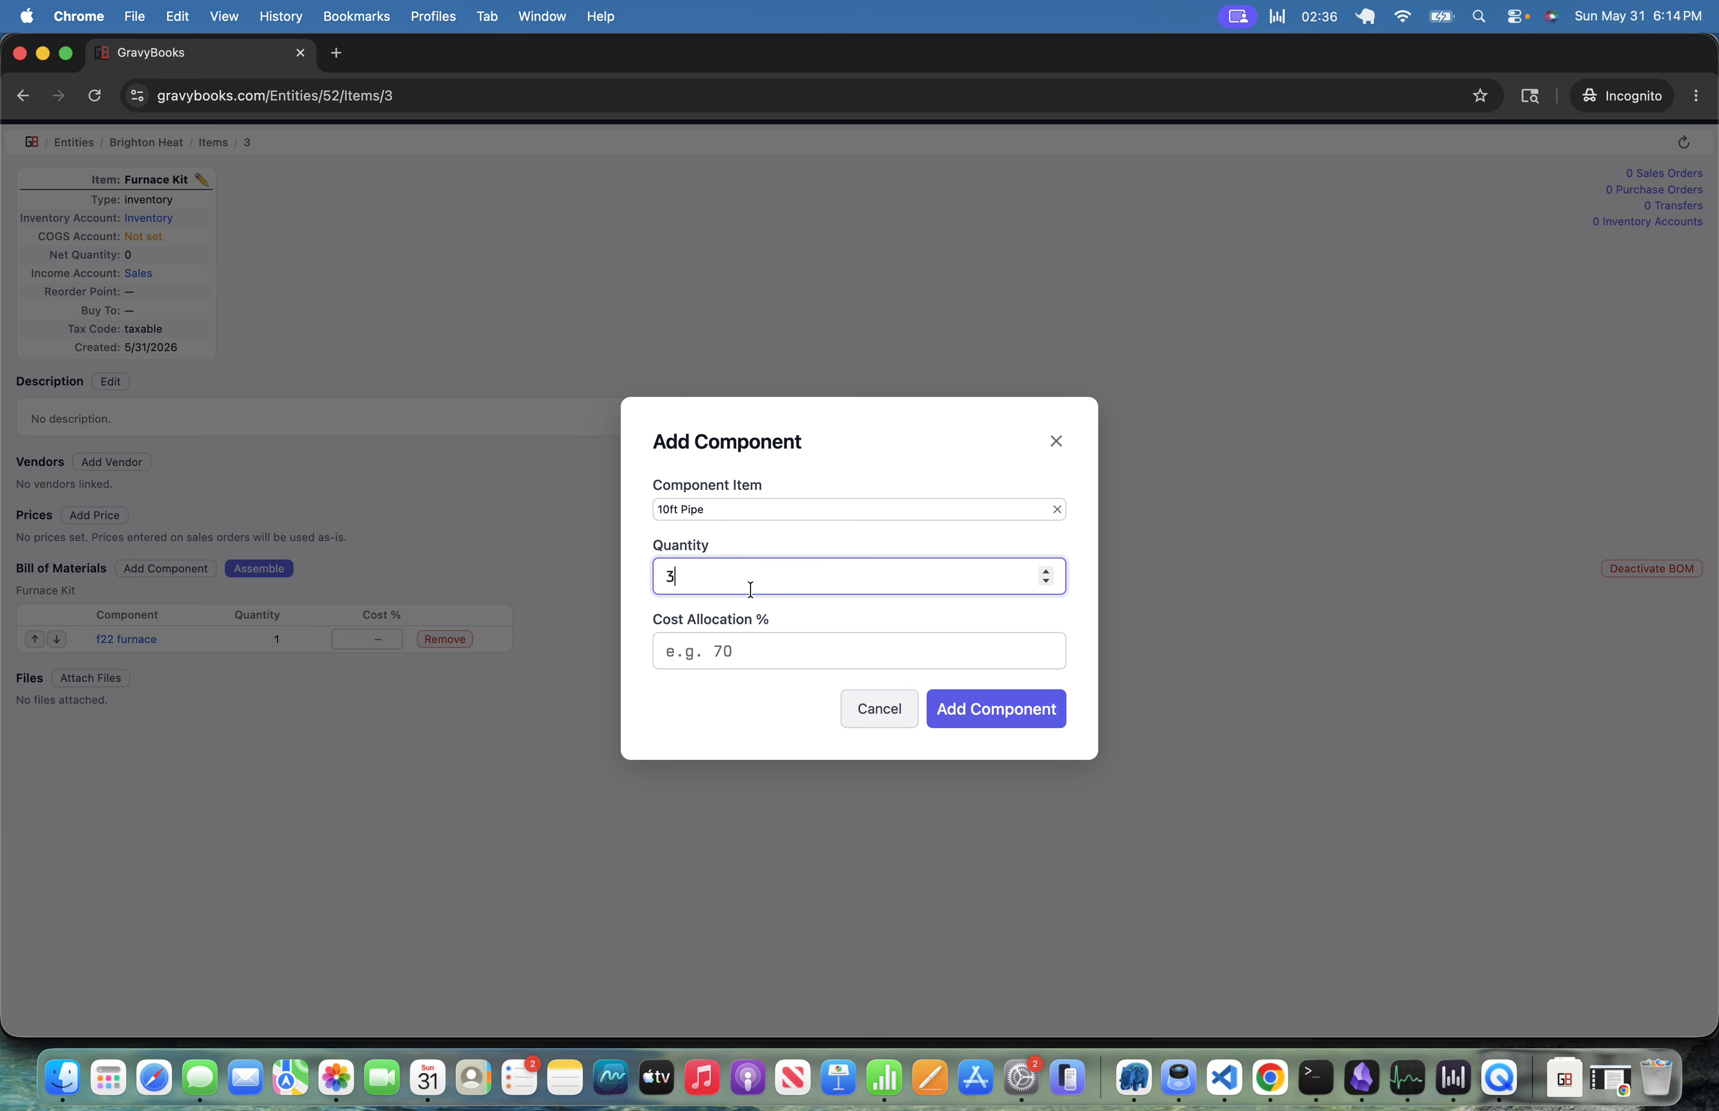
{"action": "left_click", "coordinate": [982, 726]}
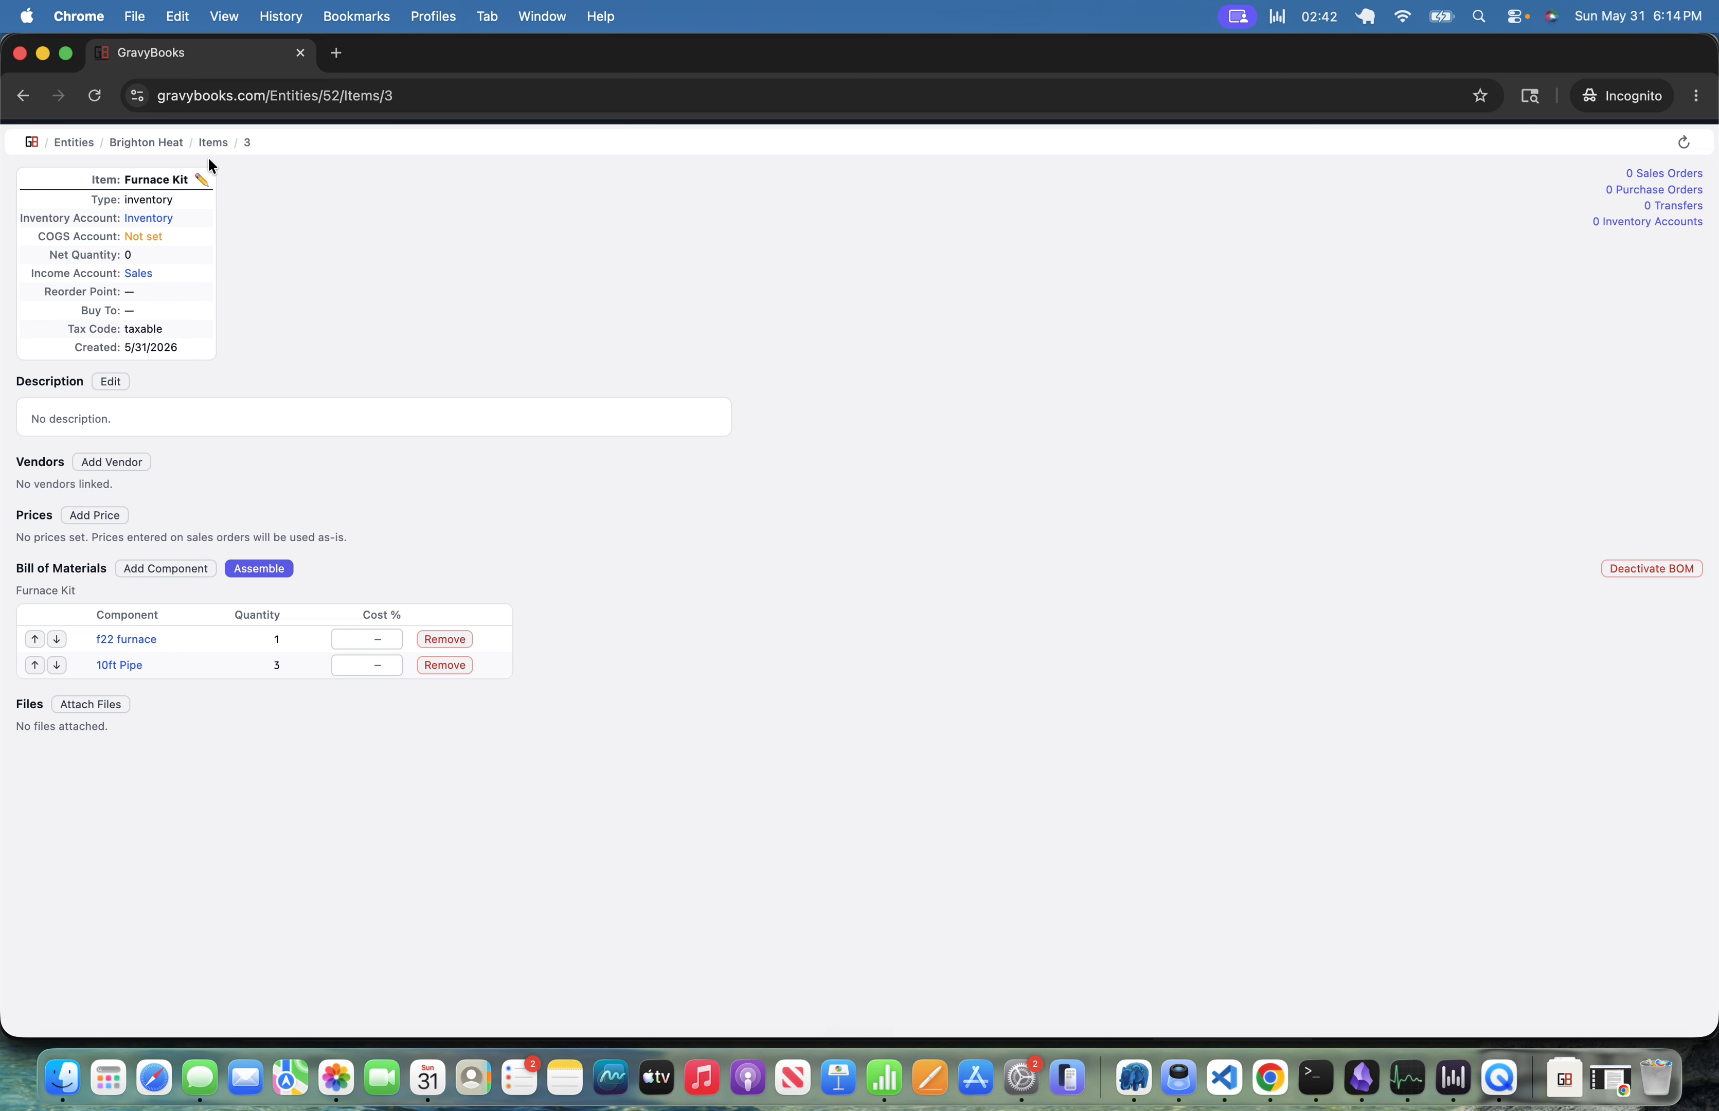
Open Sales Orders, start a new order, and create the customer Joe's HVAC for it.
{"action": "left_click", "coordinate": [155, 143]}
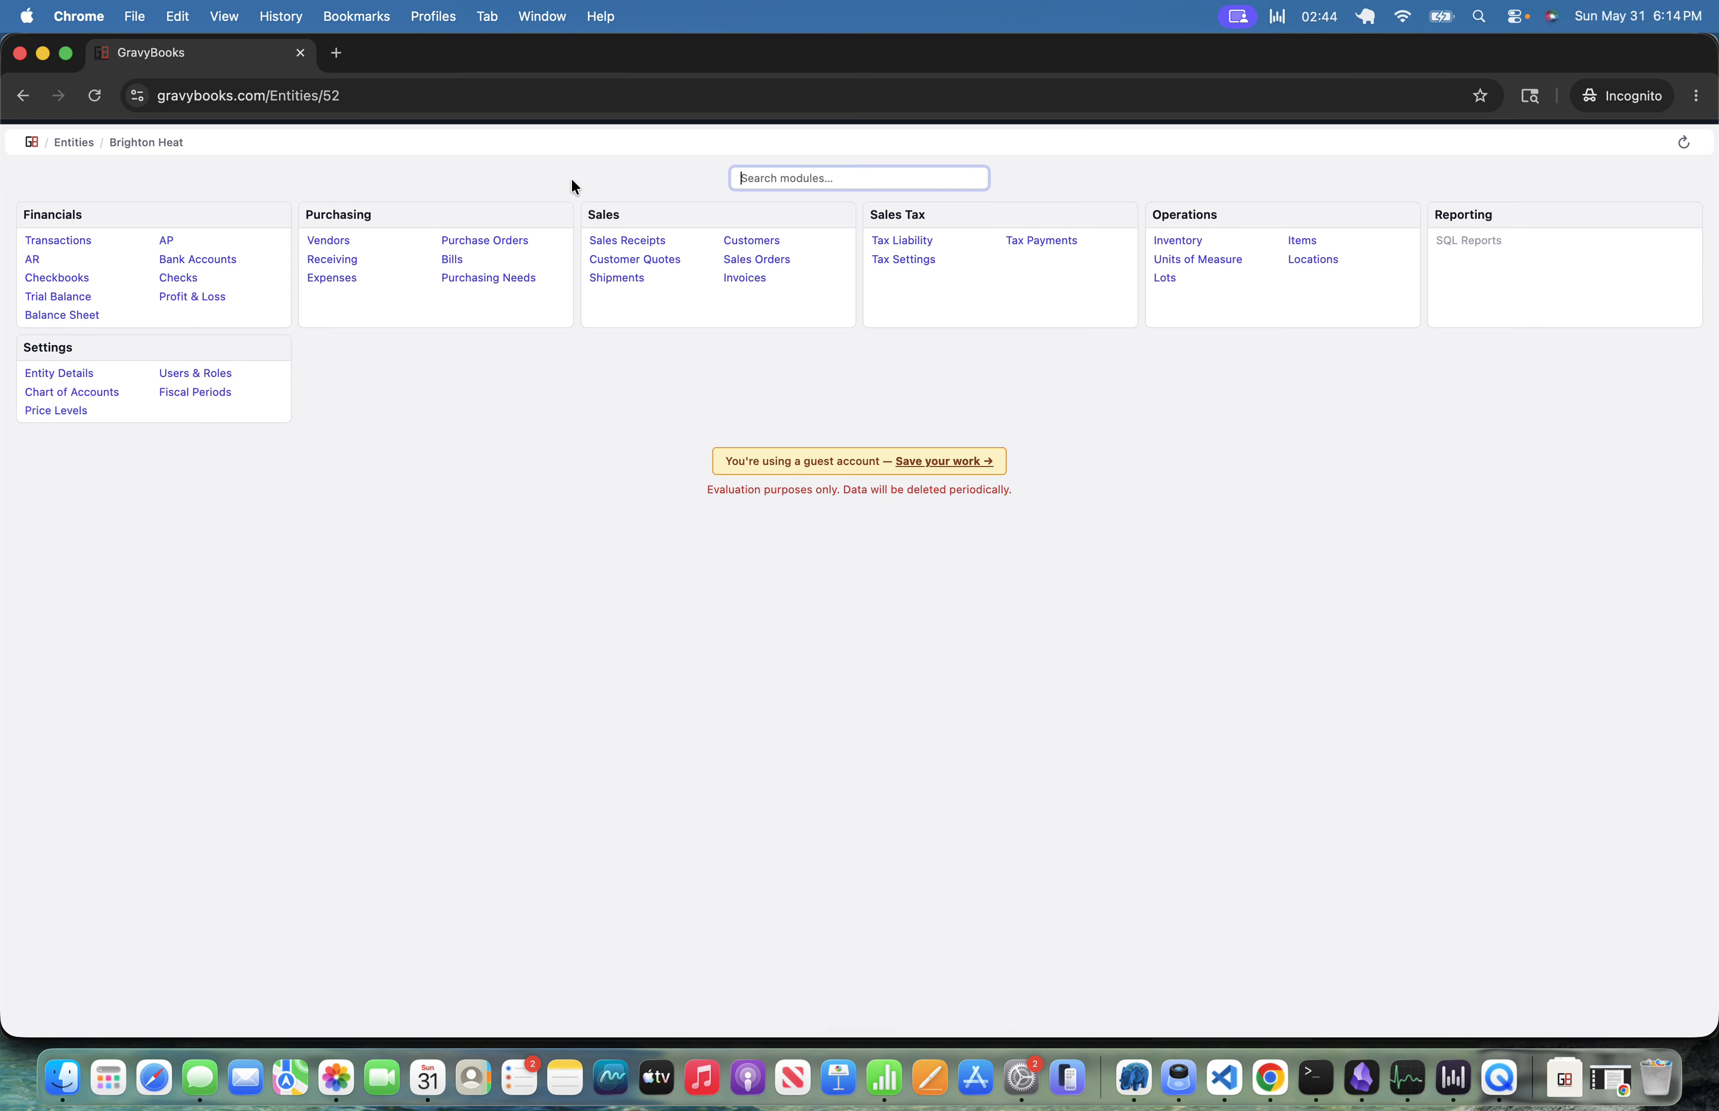
{"action": "type", "text": "sales"}
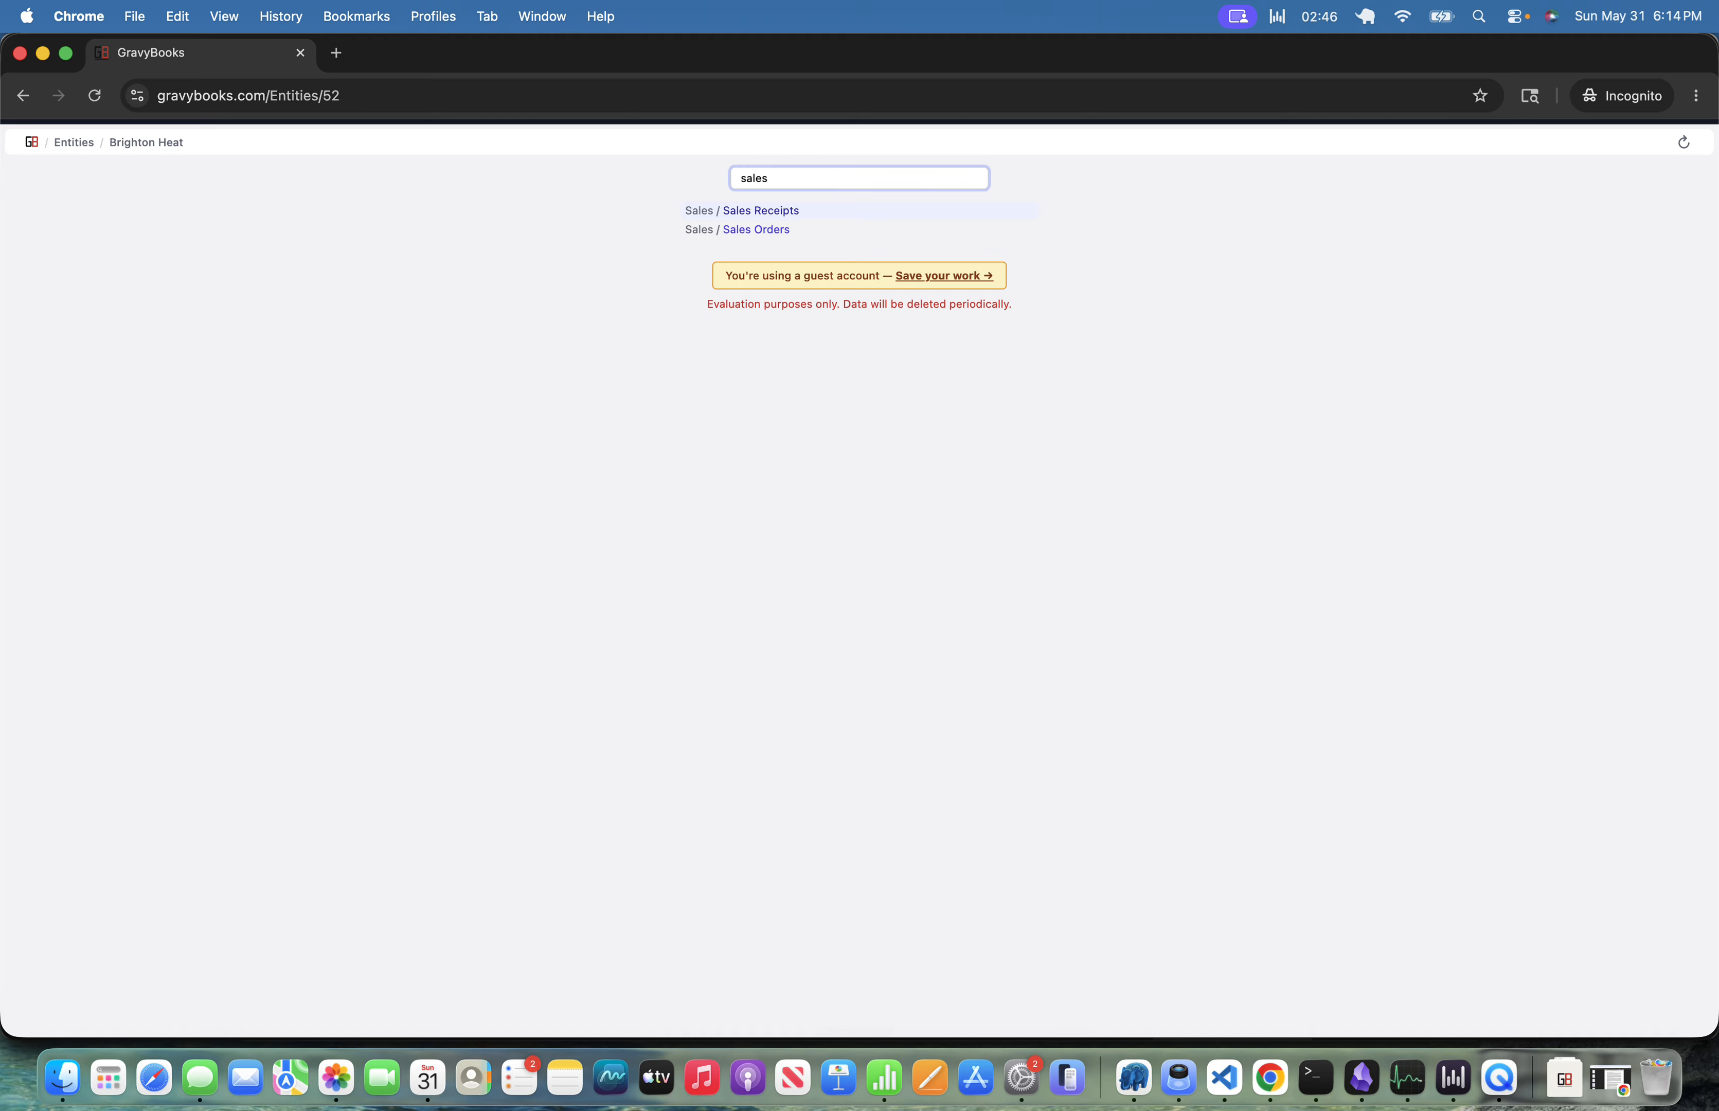
{"action": "key", "text": "Down"}
{"action": "key", "text": "Return"}
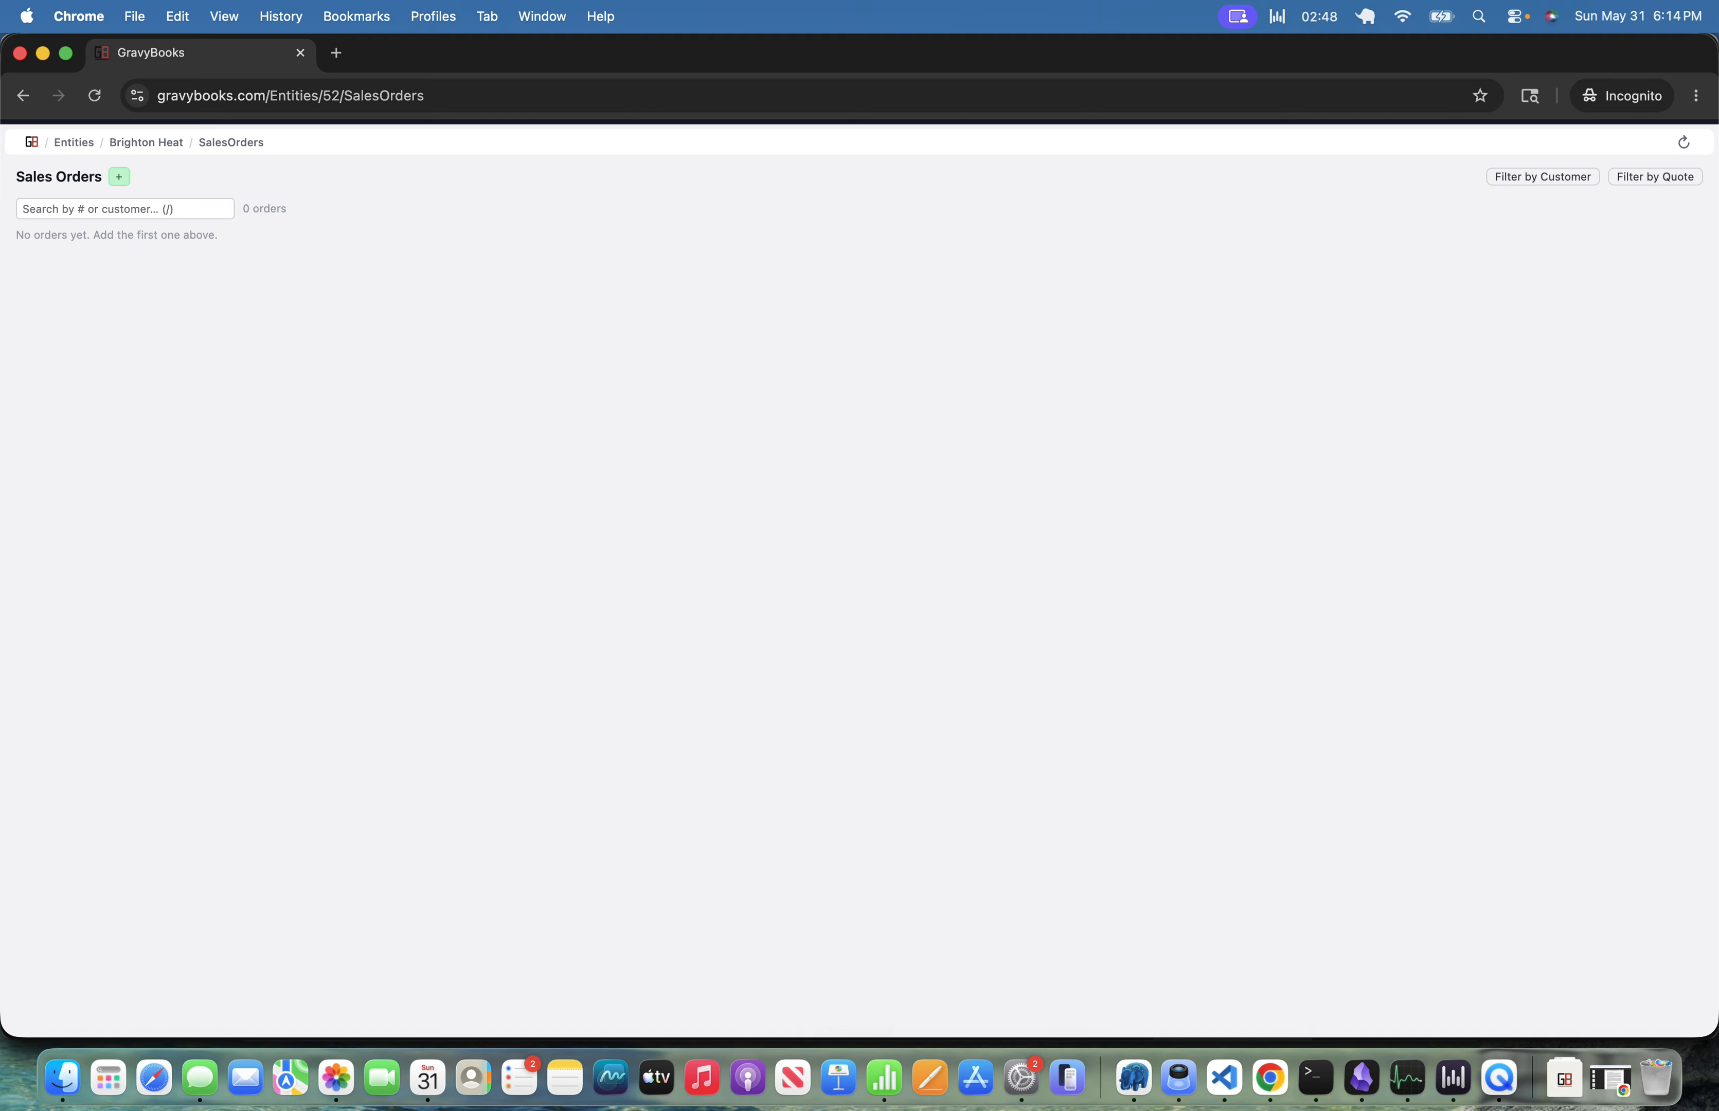
{"action": "type", "text": "nJoe's H"}
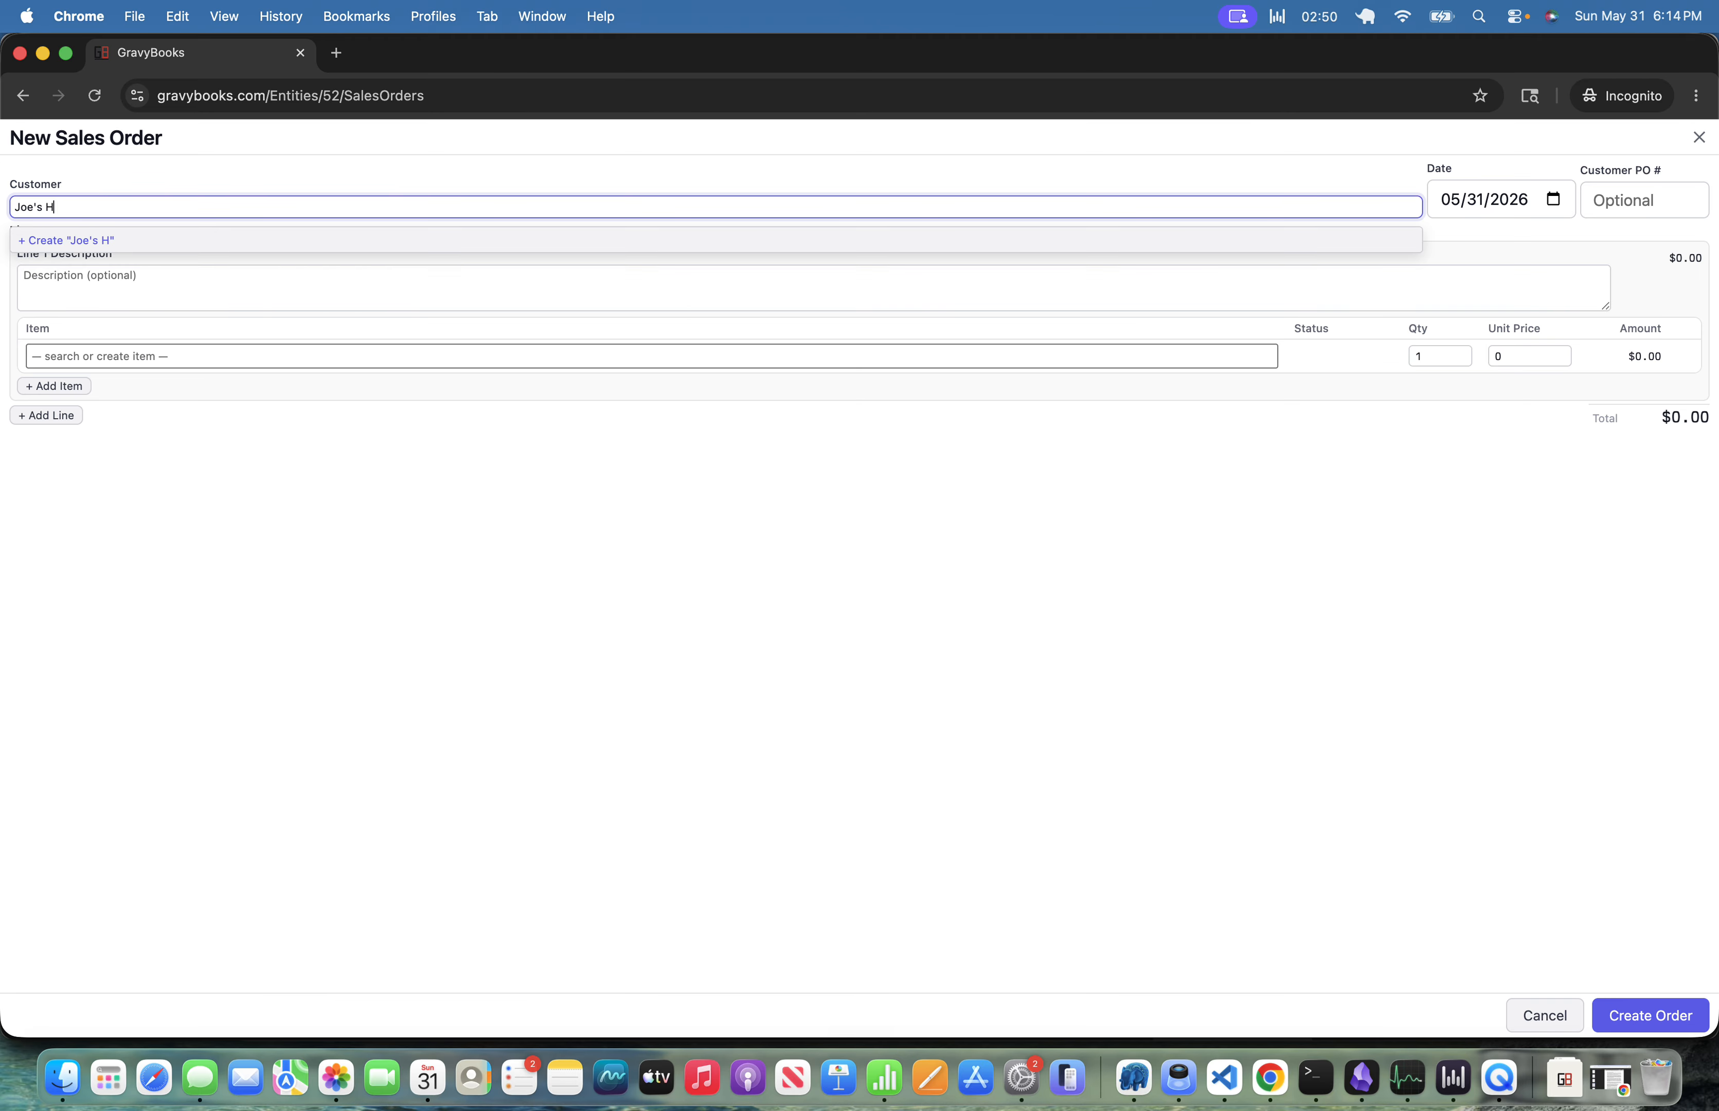
{"action": "type", "text": "VAC"}
{"action": "key", "text": "Return"}
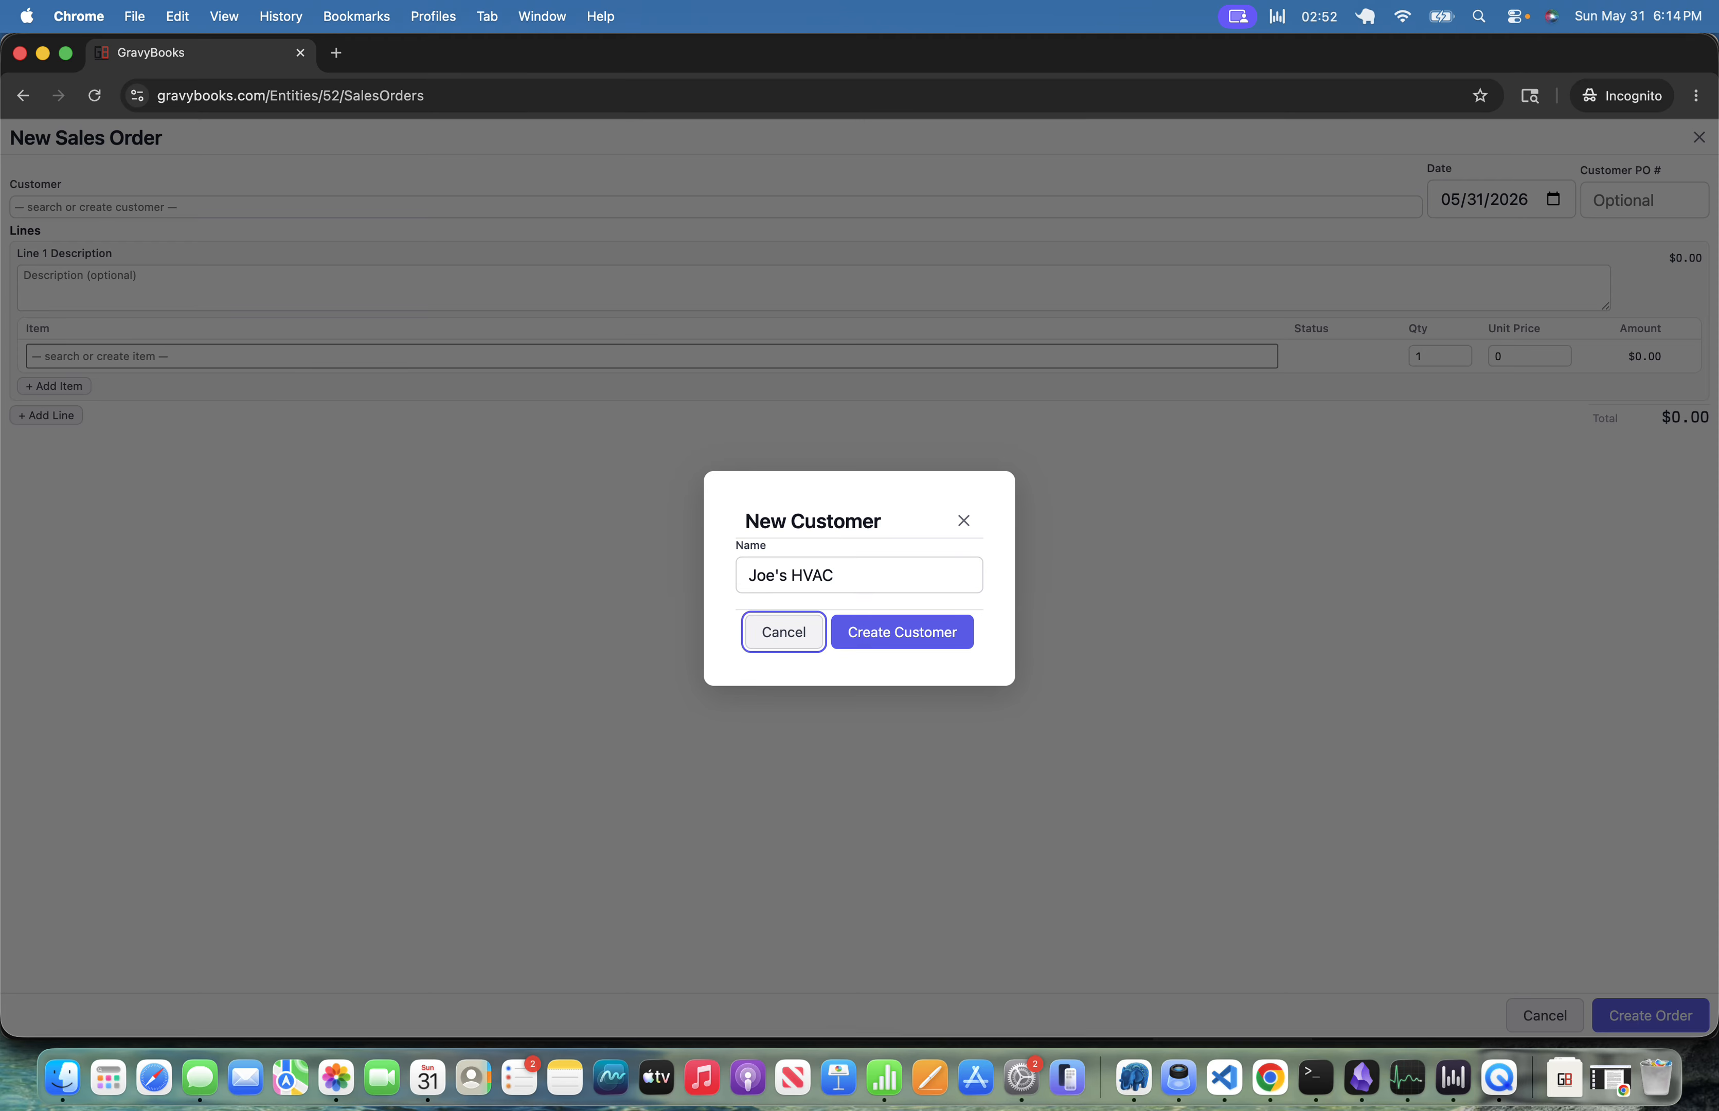
{"action": "key", "text": "Tab"}
{"action": "key", "text": "Return"}
Enter J-1333 as the sales order's customer PO number.
{"action": "key", "text": "Tab"}
{"action": "key", "text": "Tab"}
{"action": "key", "text": "Tab"}
{"action": "key", "text": "Tab"}
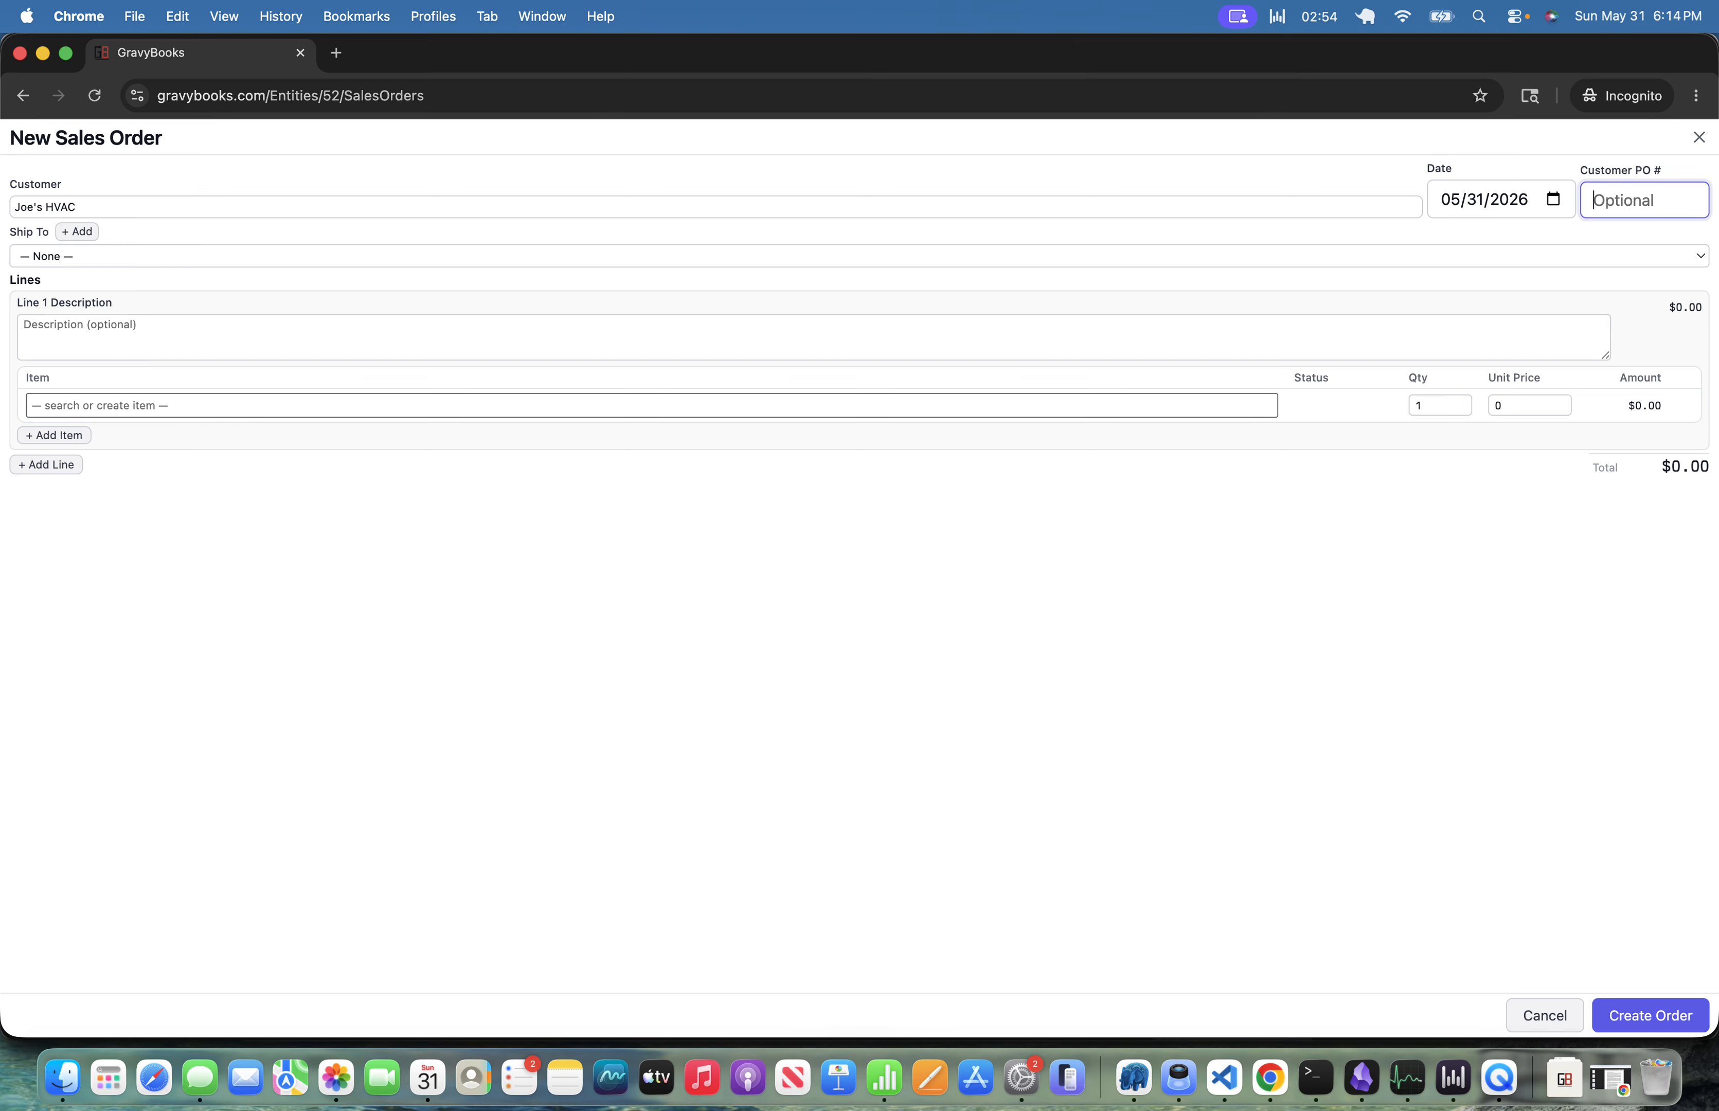
{"action": "type", "text": "J-1333"}
{"action": "key", "text": "Tab"}
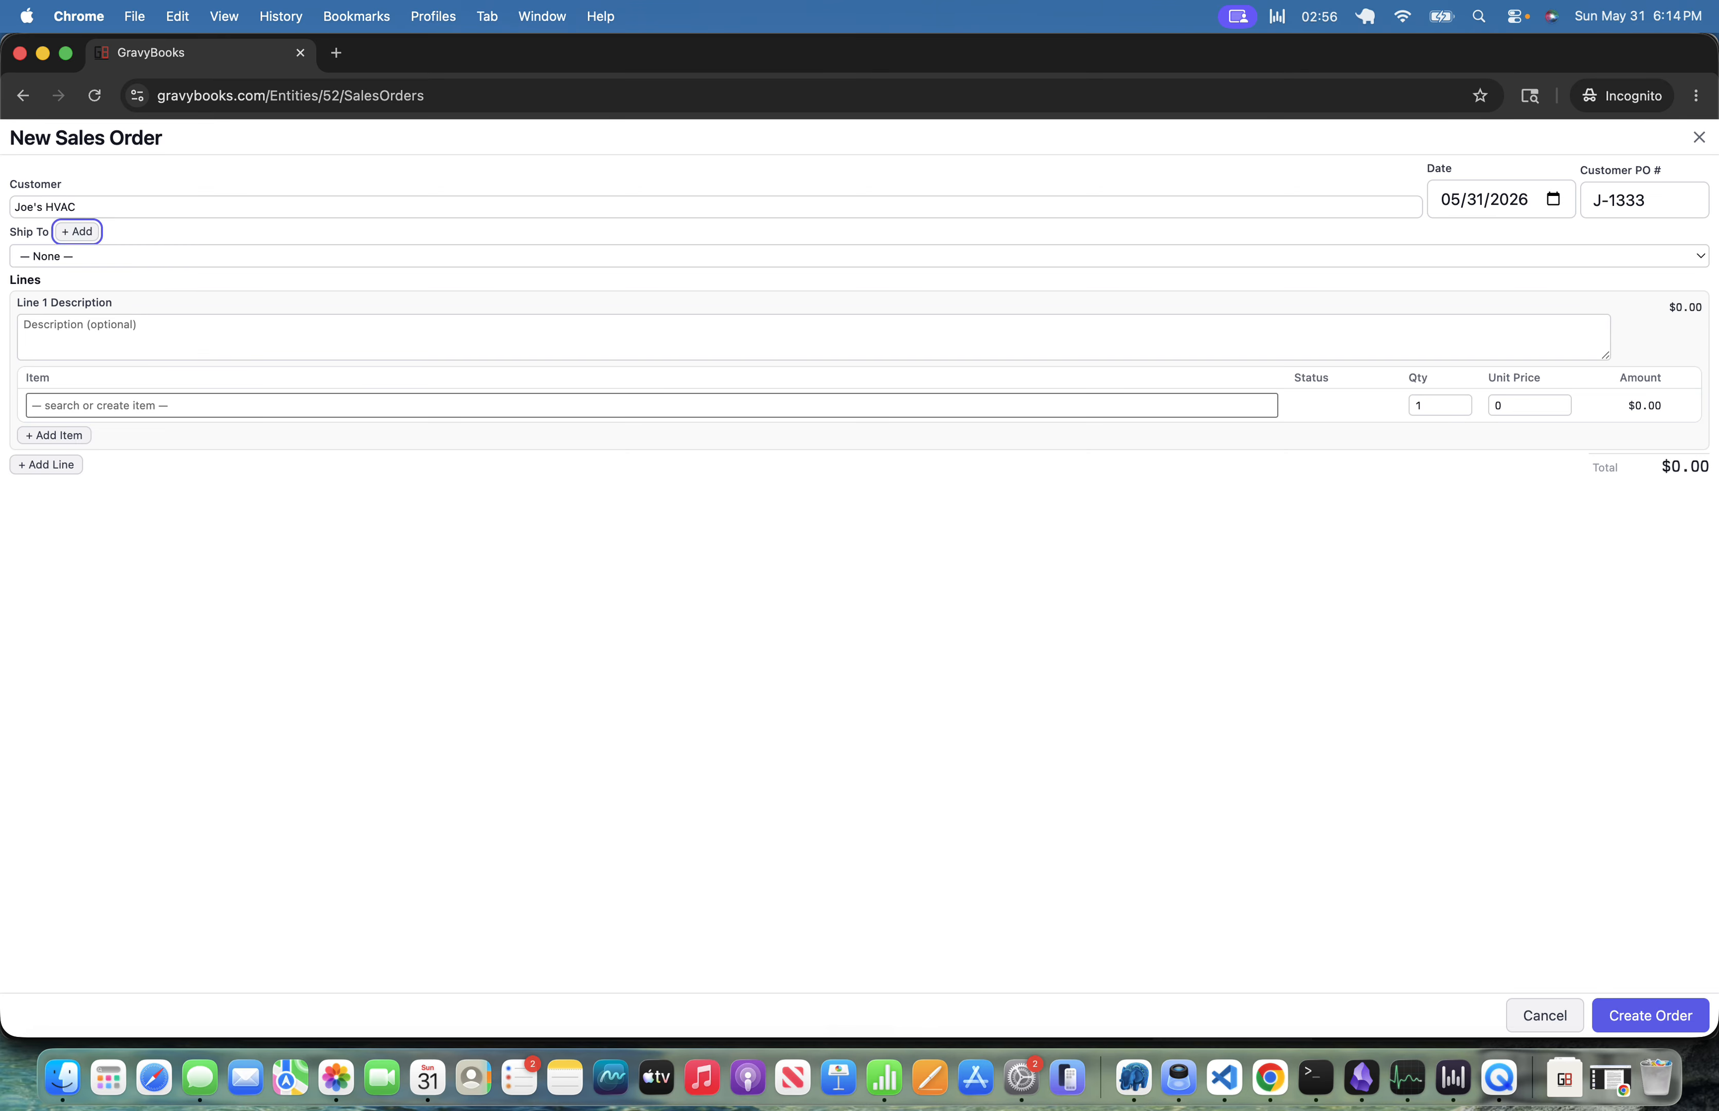
Set line 1's description to Furnace Kit.
{"action": "key", "text": "Tab"}
{"action": "key", "text": "Tab"}
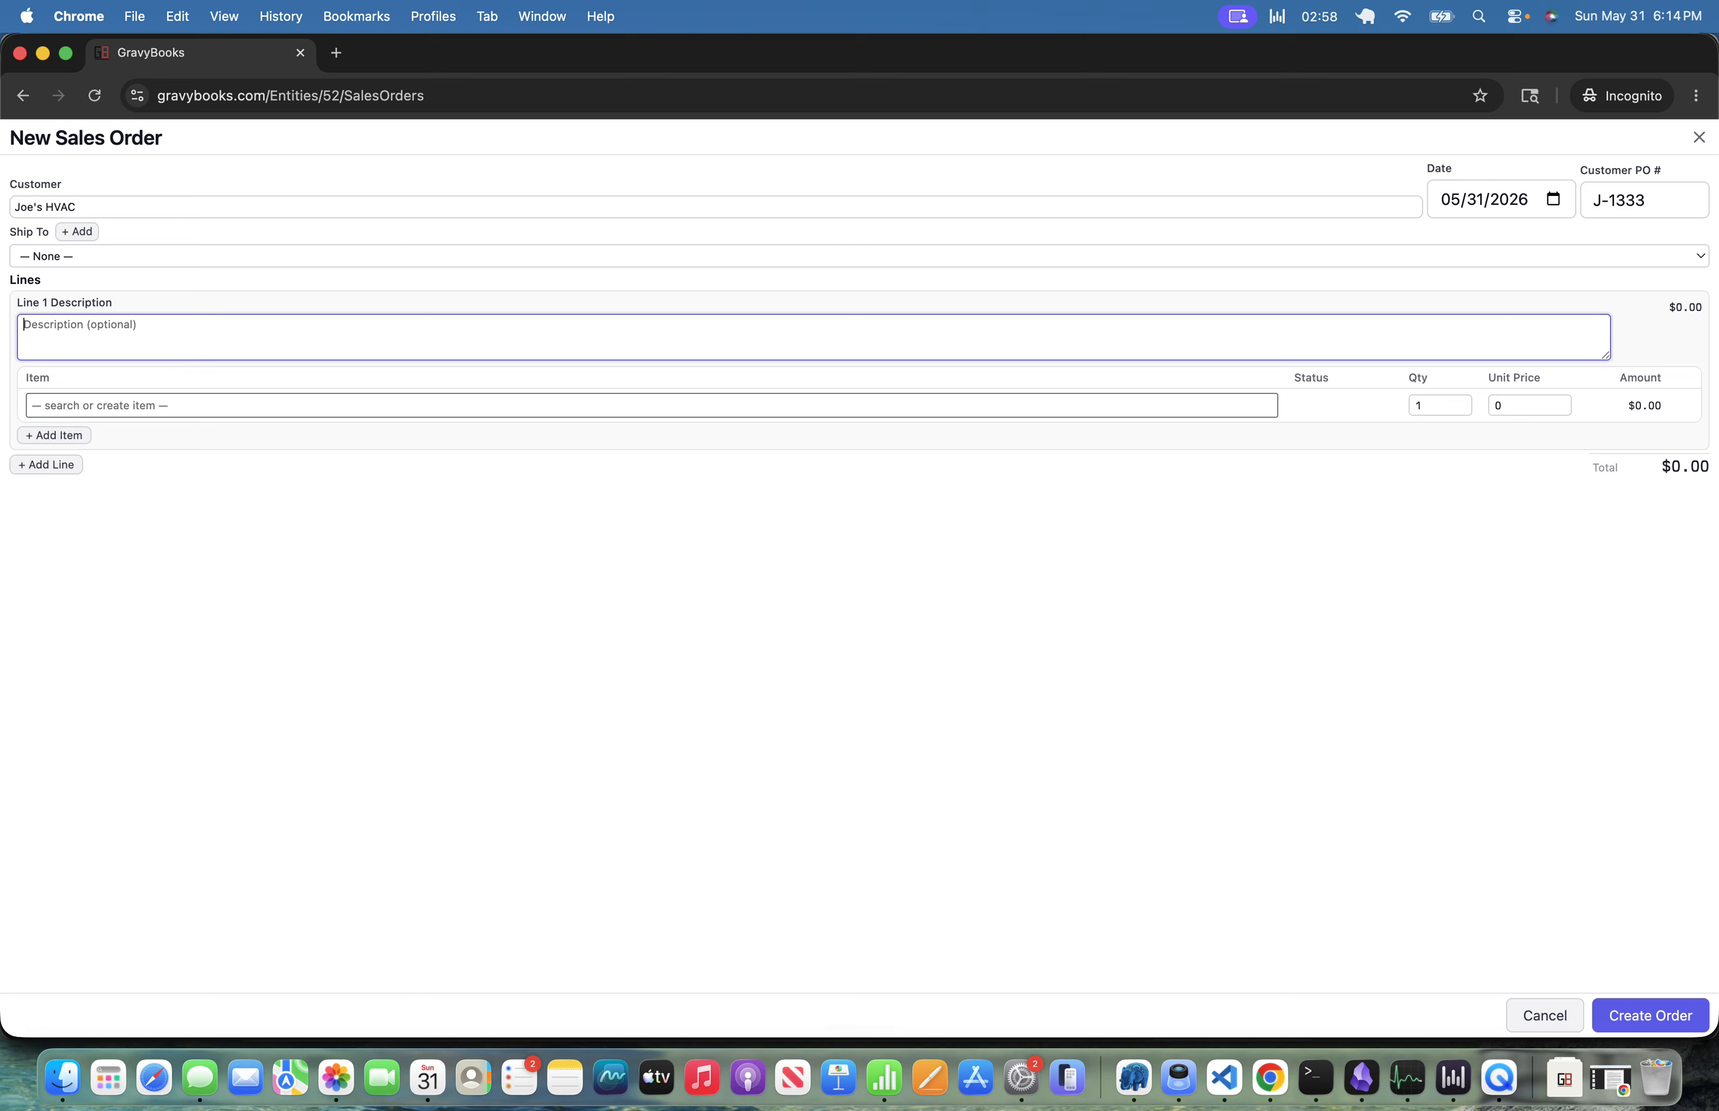
{"action": "type", "text": "Furance"}
{"action": "key", "text": "BackSpace"}
{"action": "key", "text": "BackSpace"}
{"action": "key", "text": "BackSpace"}
{"action": "key", "text": "BackSpace"}
{"action": "type", "text": "na"}
{"action": "key", "text": "BackSpace"}
{"action": "key", "text": "BackSpace"}
{"action": "key", "text": "BackSpace"}
{"action": "type", "text": "nace Kit"}
Choose Furnace Kit as the line item and set its unit price to 2000.
{"action": "key", "text": "Tab"}
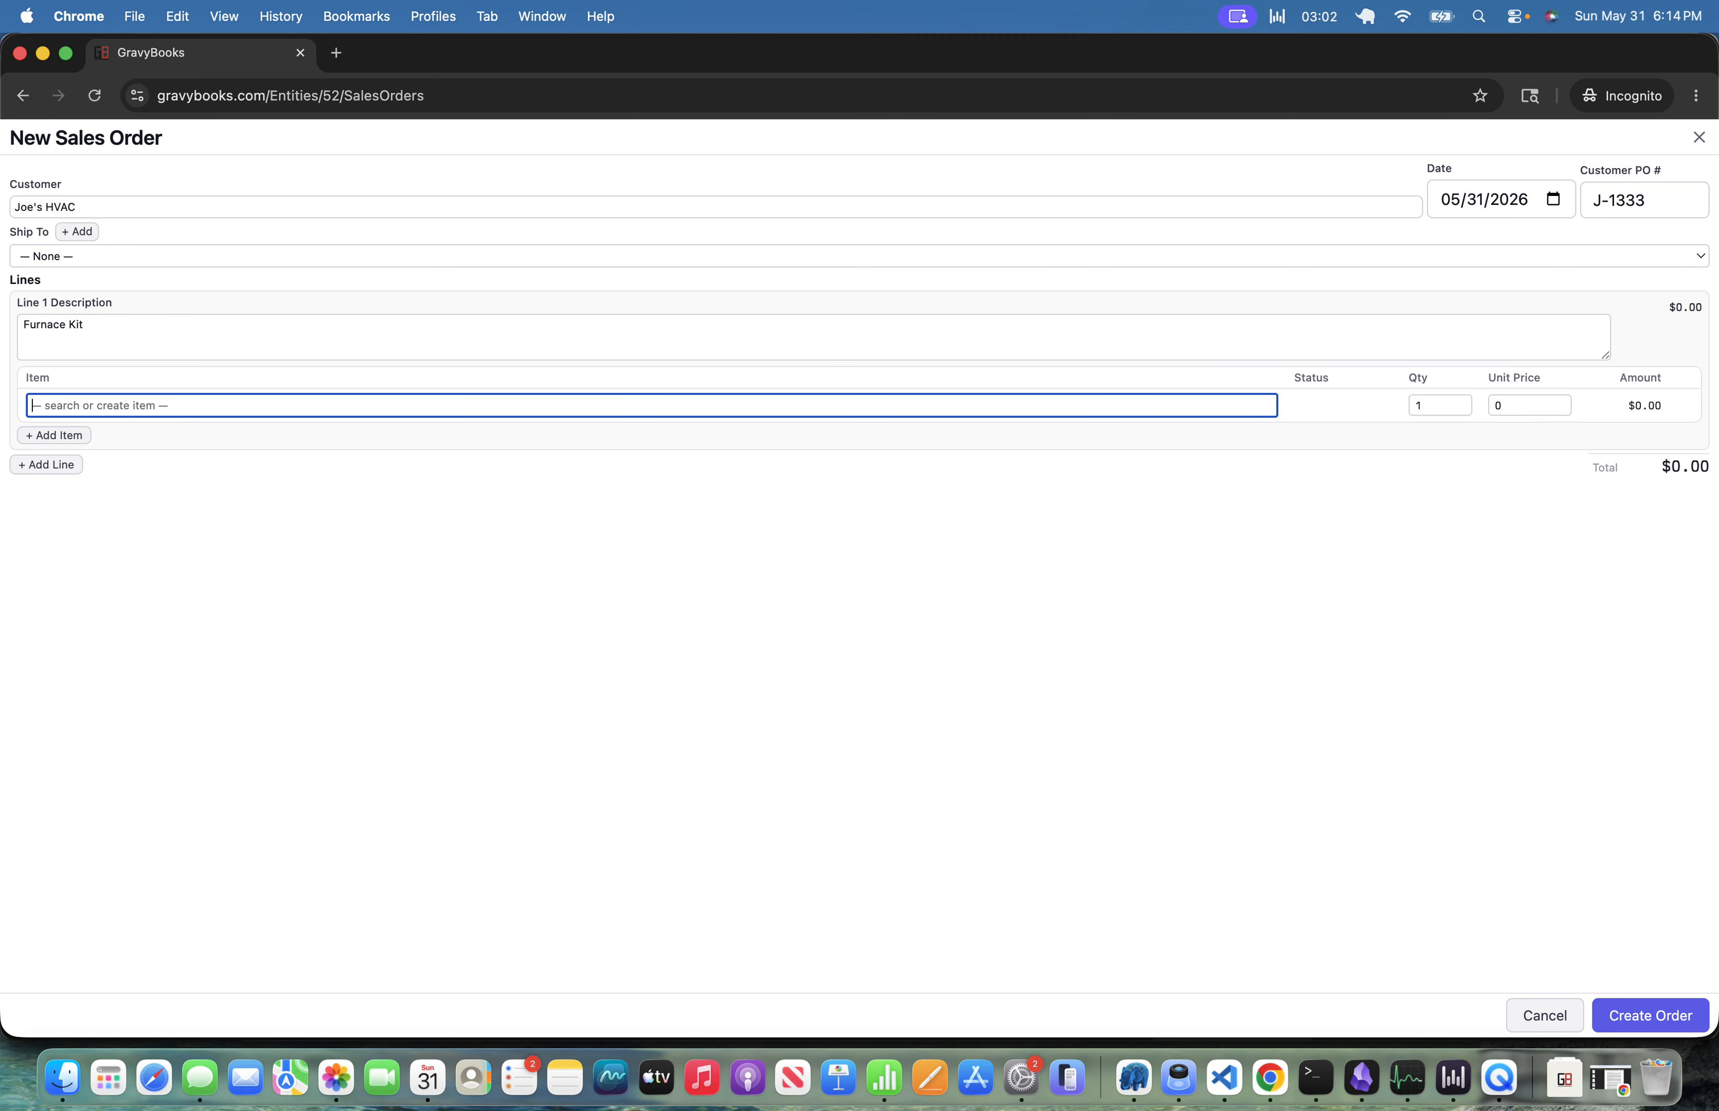
{"action": "type", "text": "fur"}
{"action": "key", "text": "Tab"}
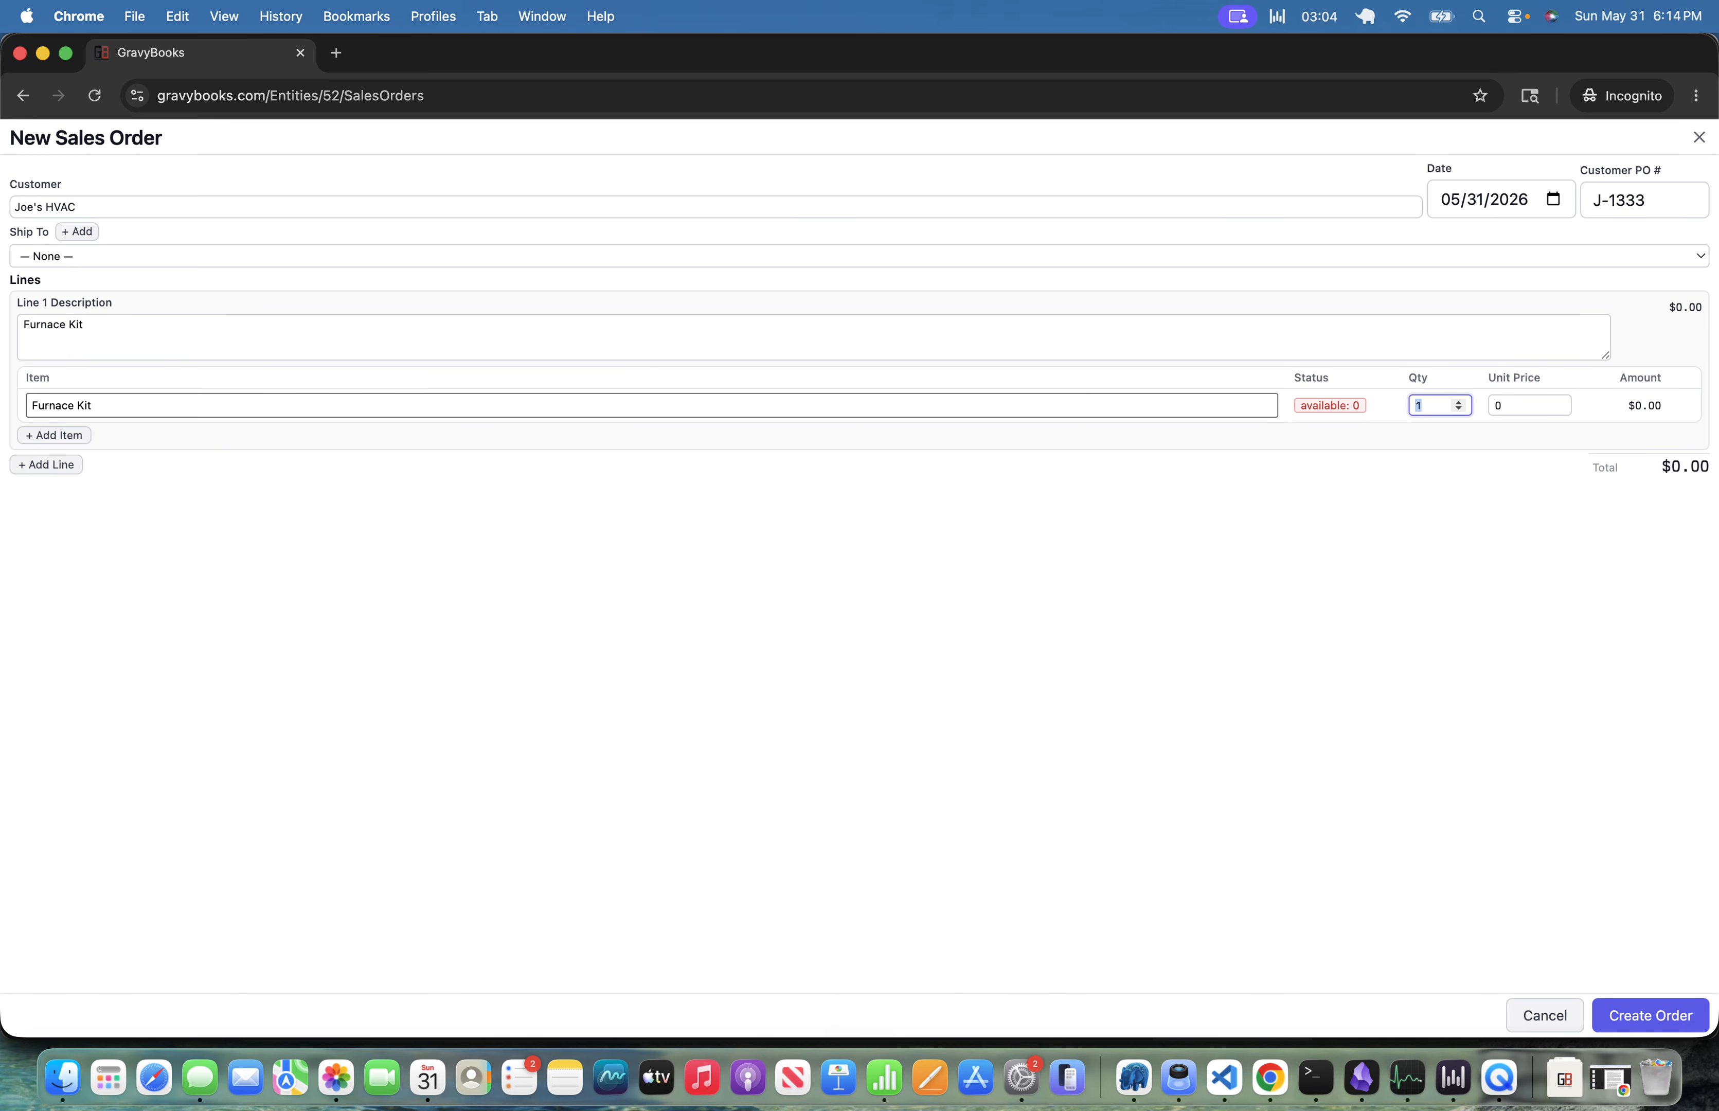
Create the sales order and return to the entity's module list.
{"action": "key", "text": "Tab"}
{"action": "type", "text": "2000"}
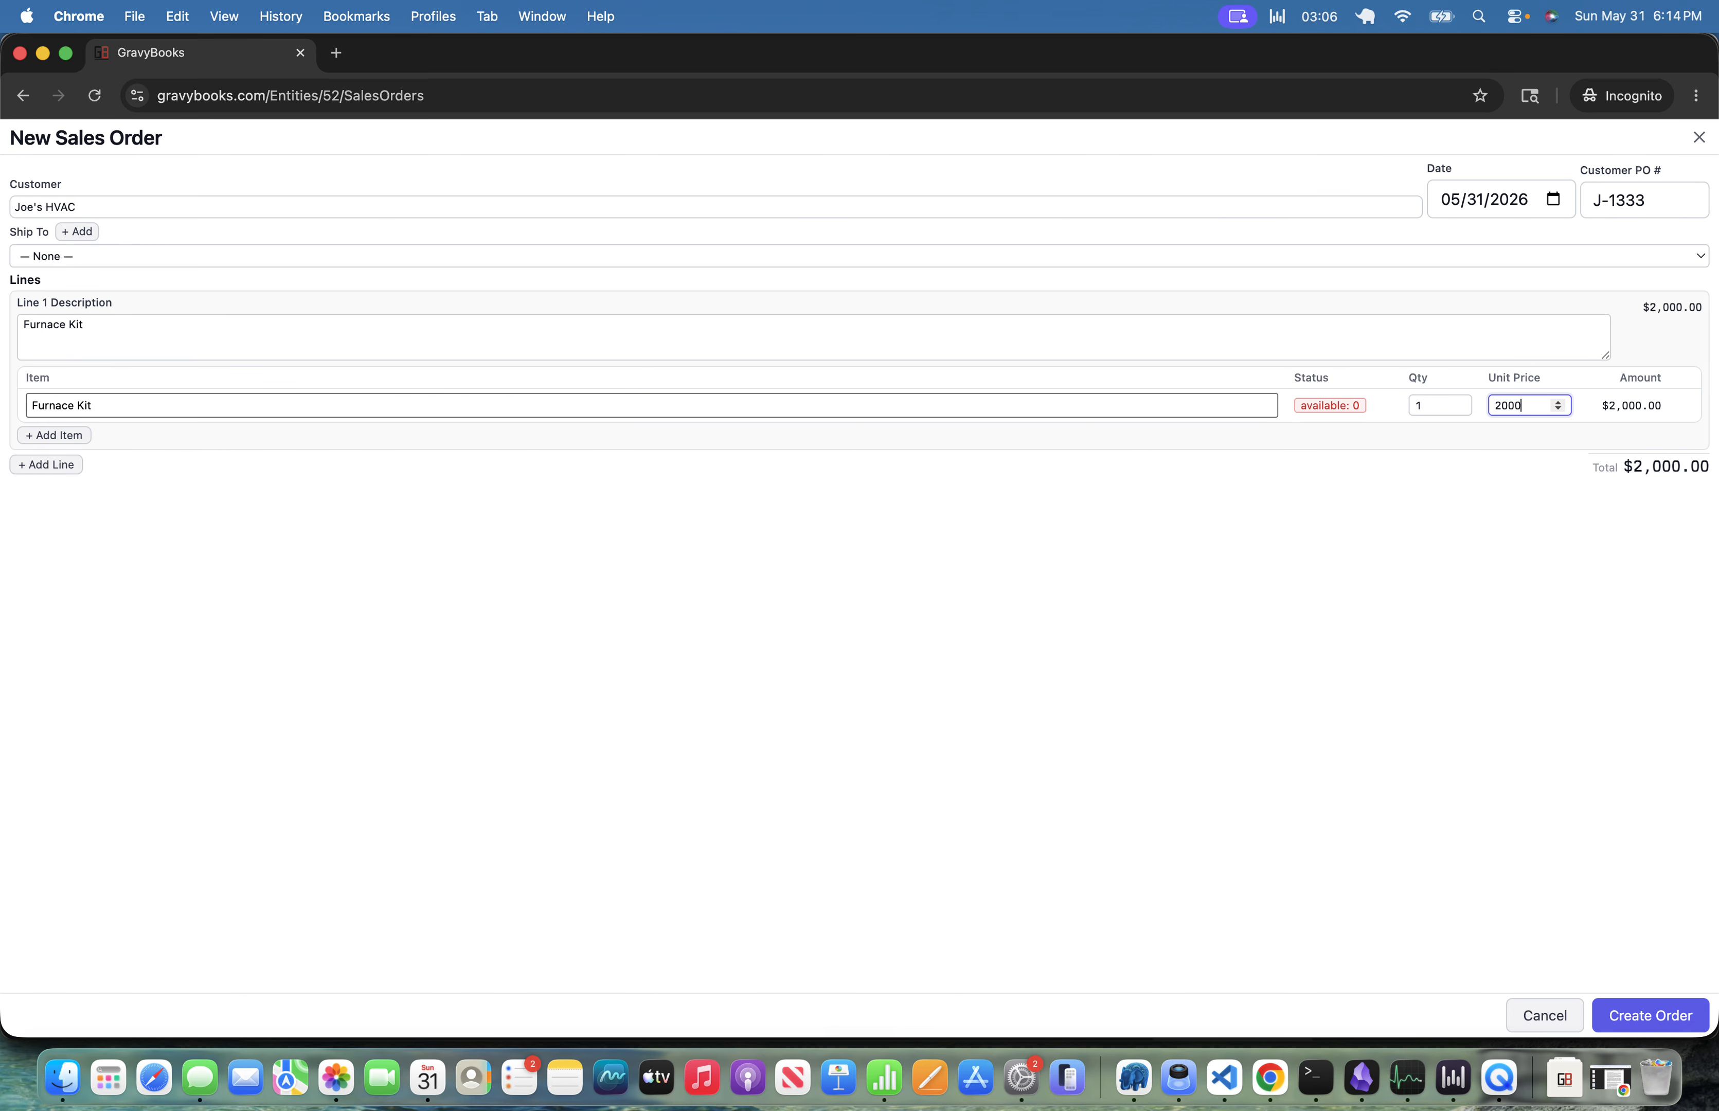
{"action": "key", "text": "Tab"}
{"action": "key", "text": "Tab"}
{"action": "key", "text": "Tab"}
{"action": "key", "text": "Tab"}
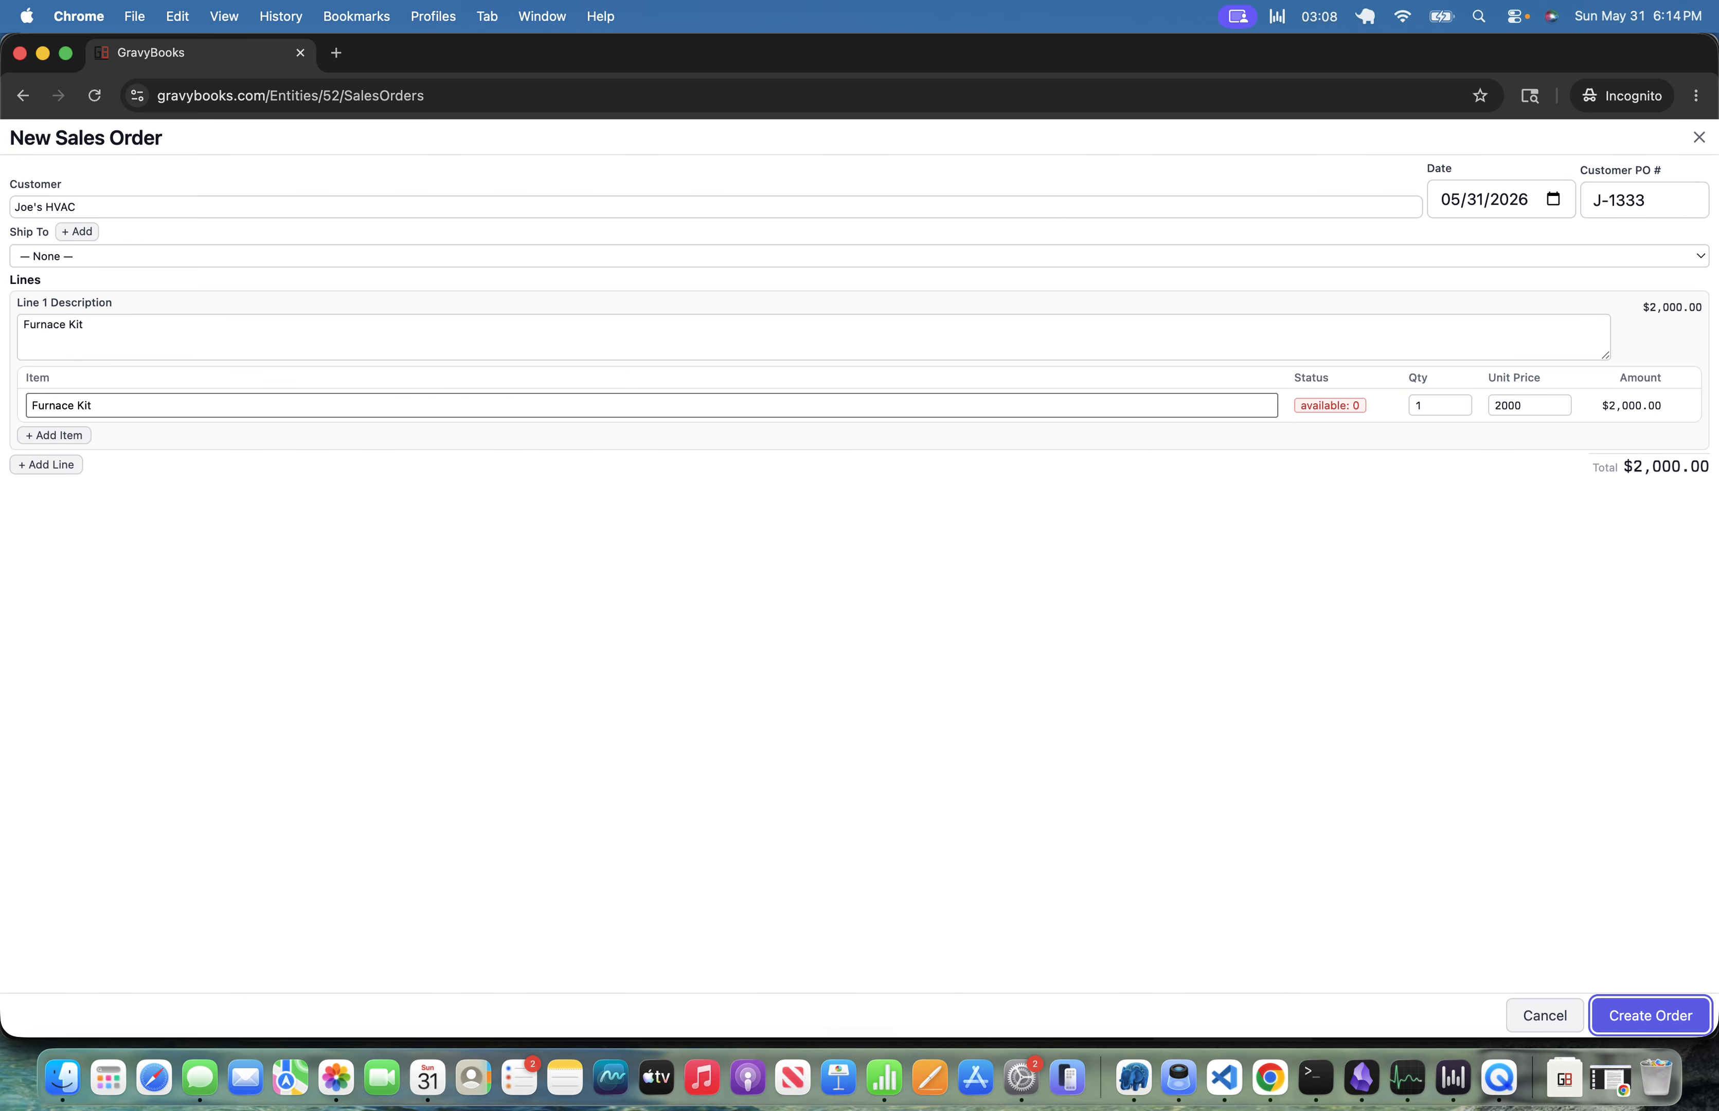
{"action": "key", "text": "Return"}
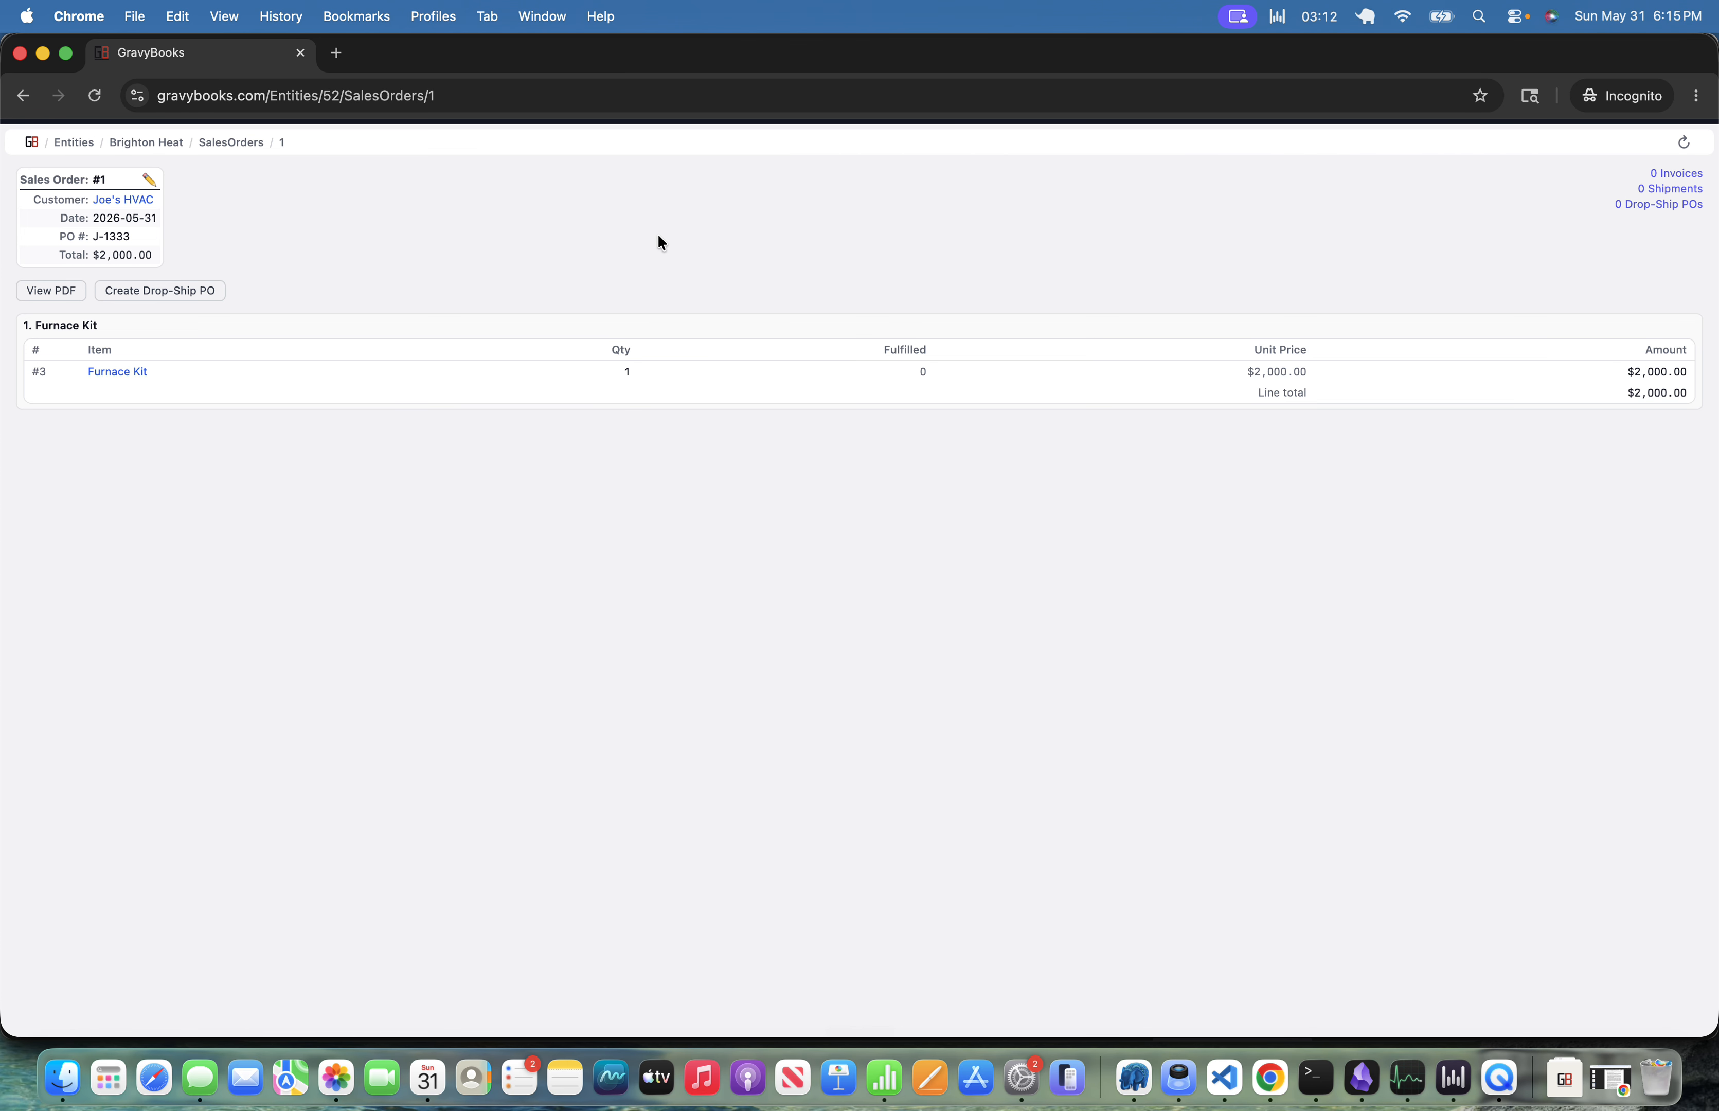
{"action": "key", "text": "Escape"}
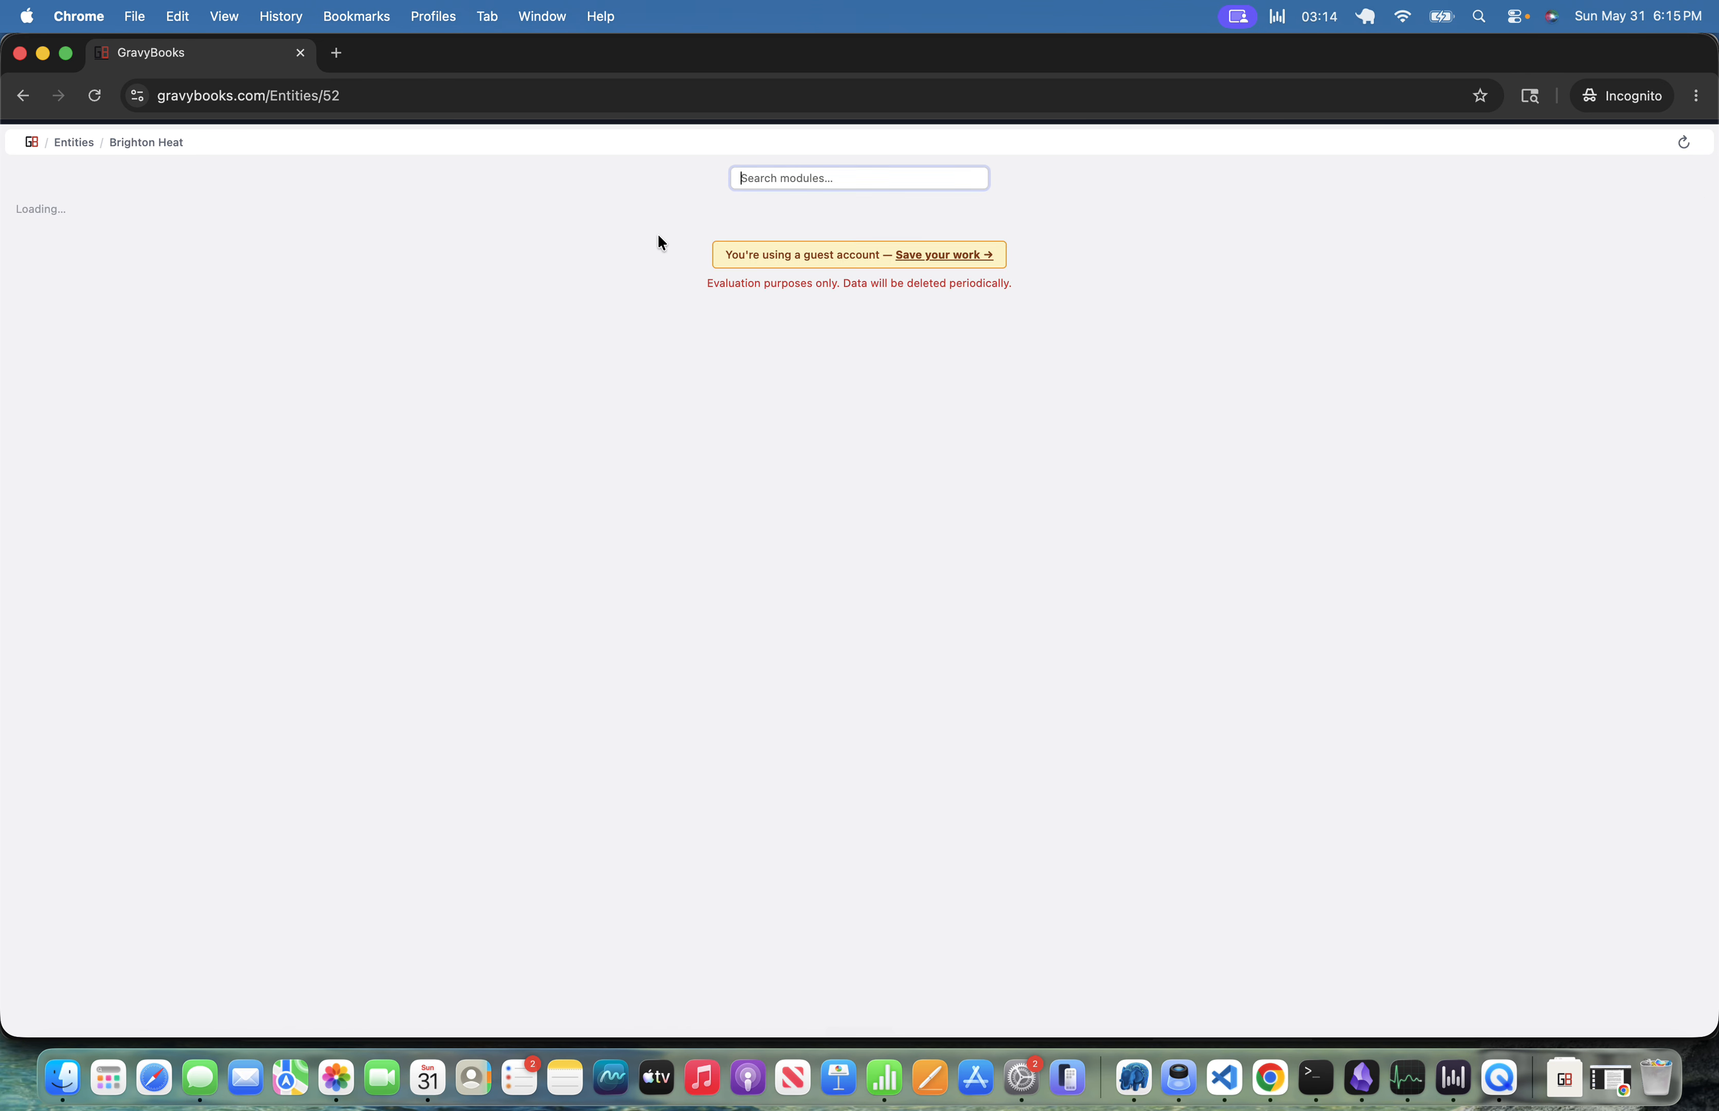
Review the item list and the inventory balances for the entity.
{"action": "type", "text": "item"}
{"action": "key", "text": "Return"}
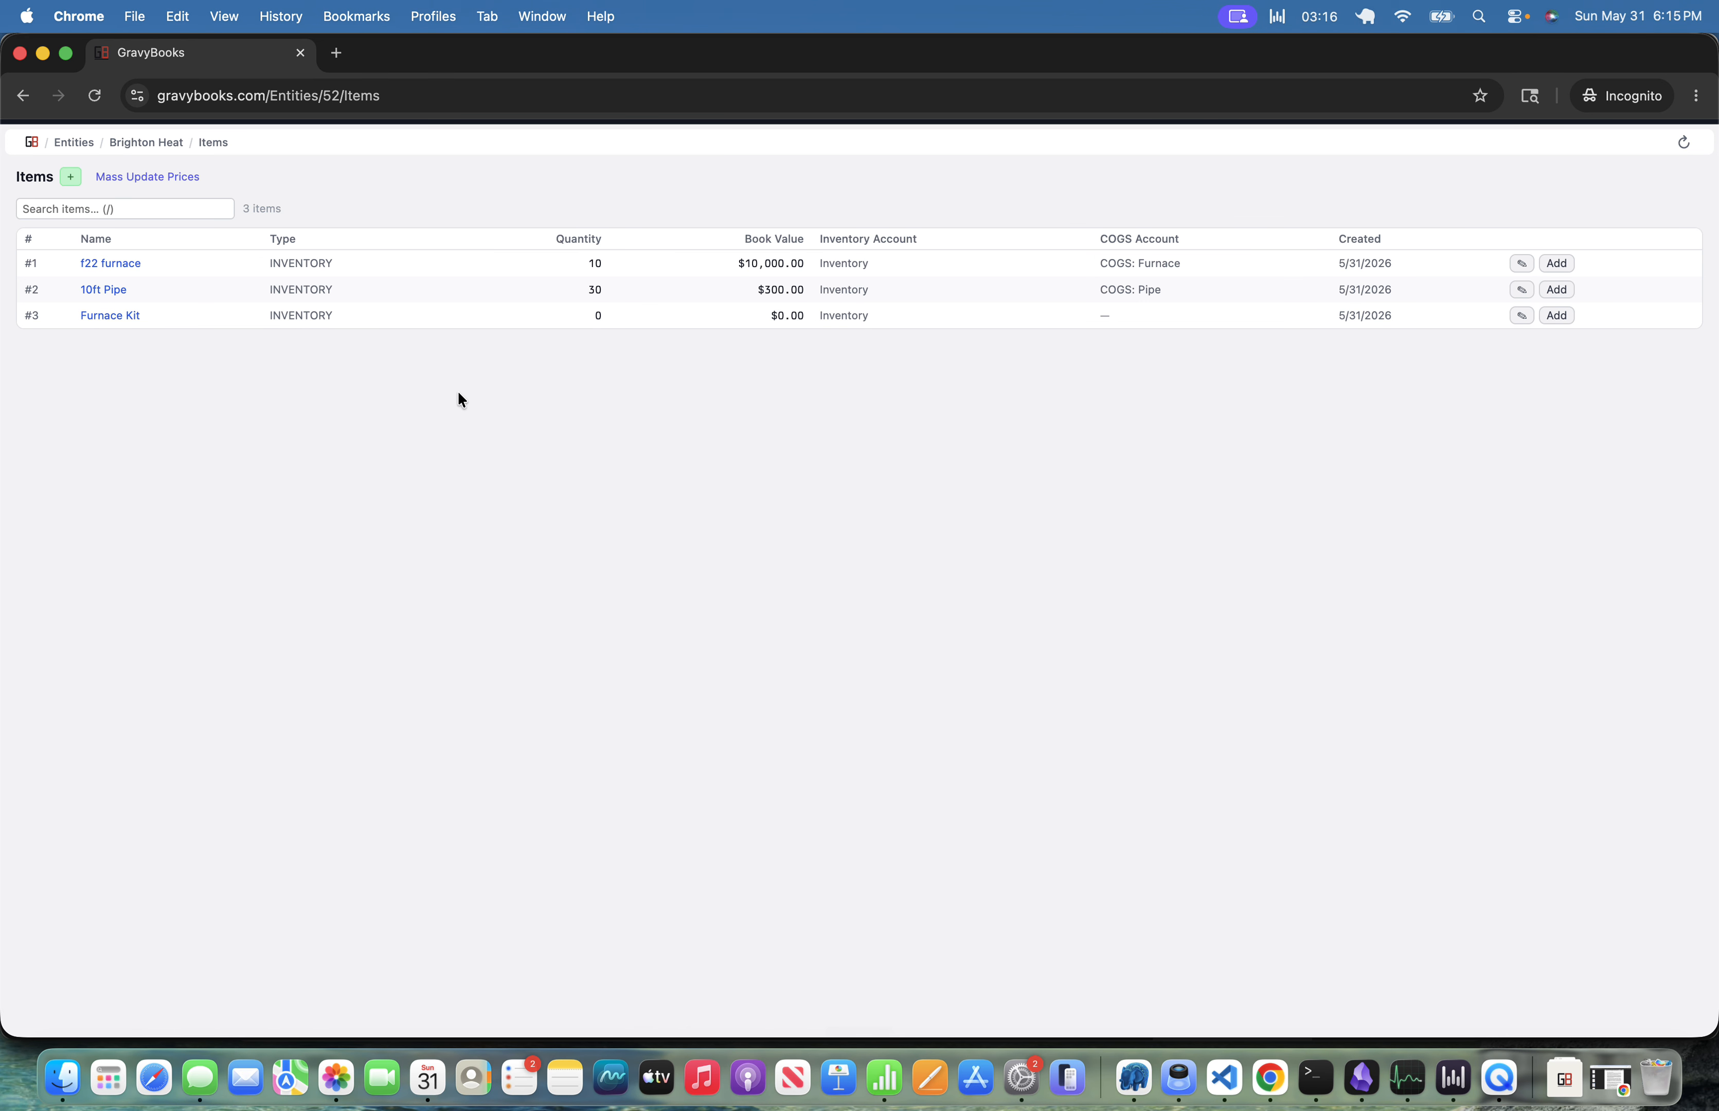
{"action": "key", "text": "Escape"}
{"action": "type", "text": "inventory"}
{"action": "key", "text": "Return"}
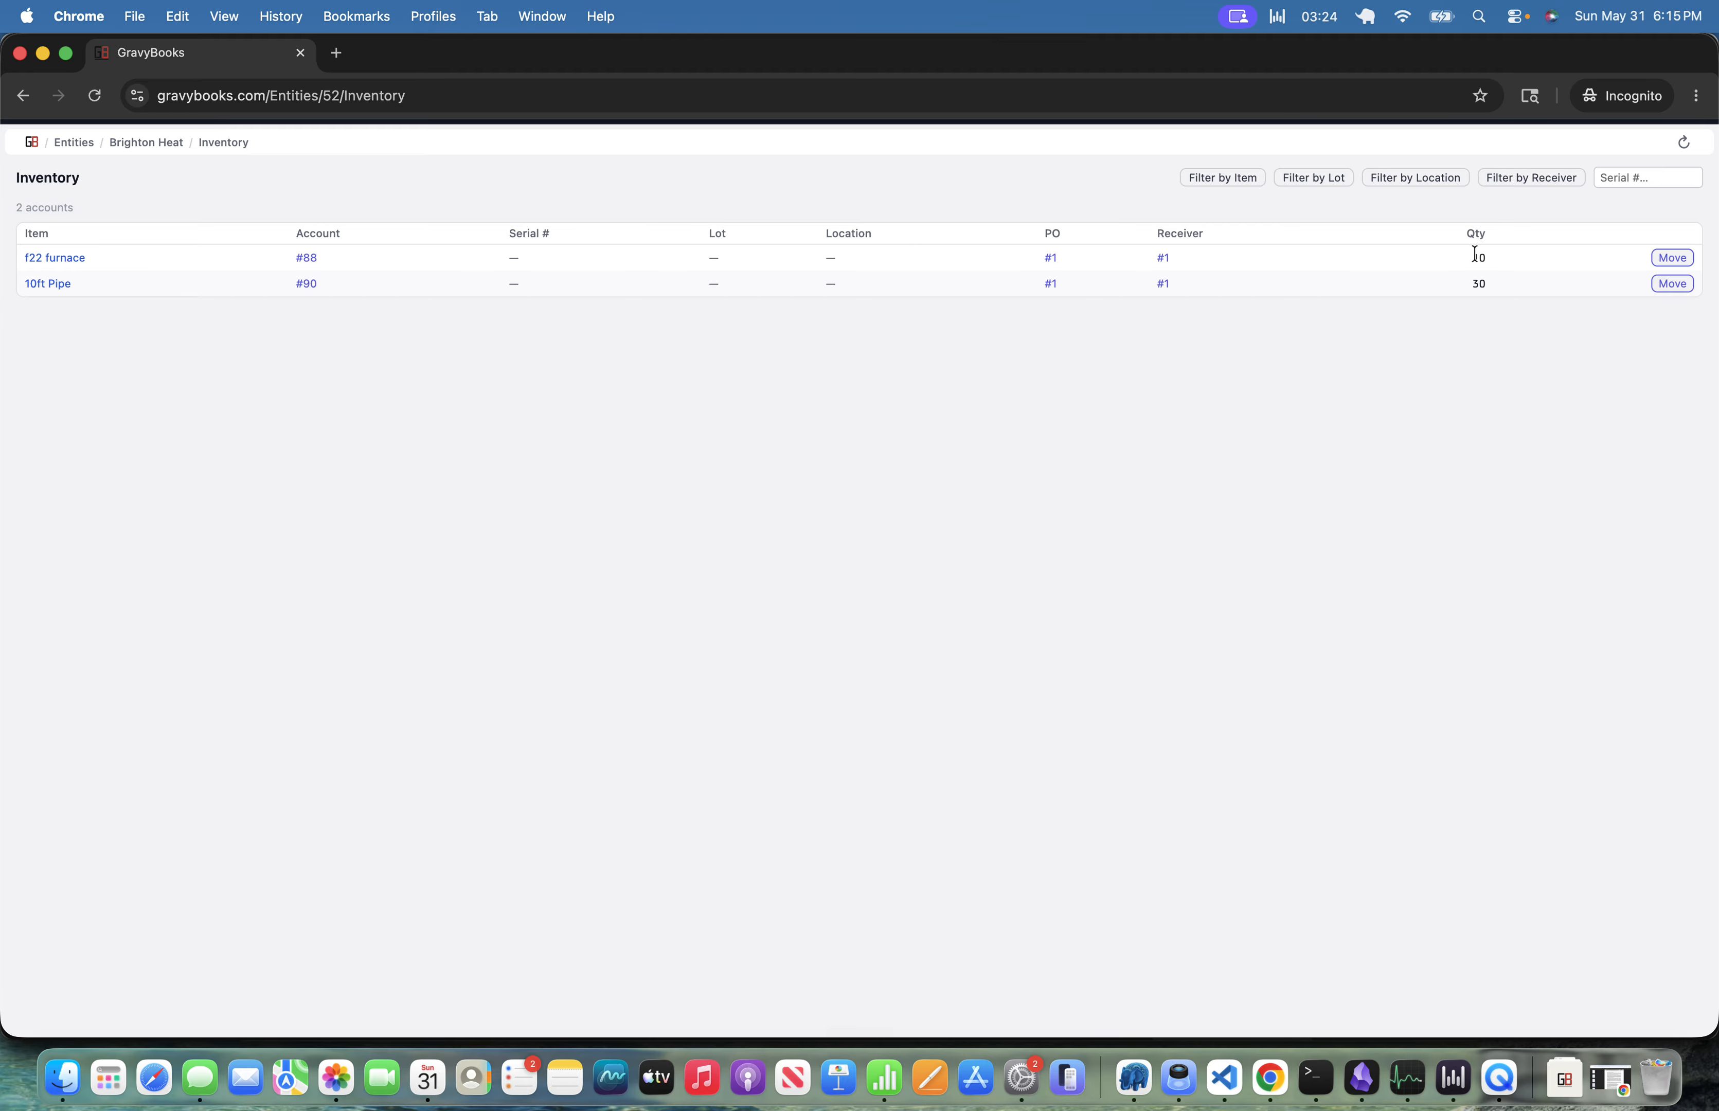
{"action": "key", "text": "super+bracketleft"}
Open the Furnace Kit item and assemble one kit from its bill of materials.
{"action": "type", "text": "it"}
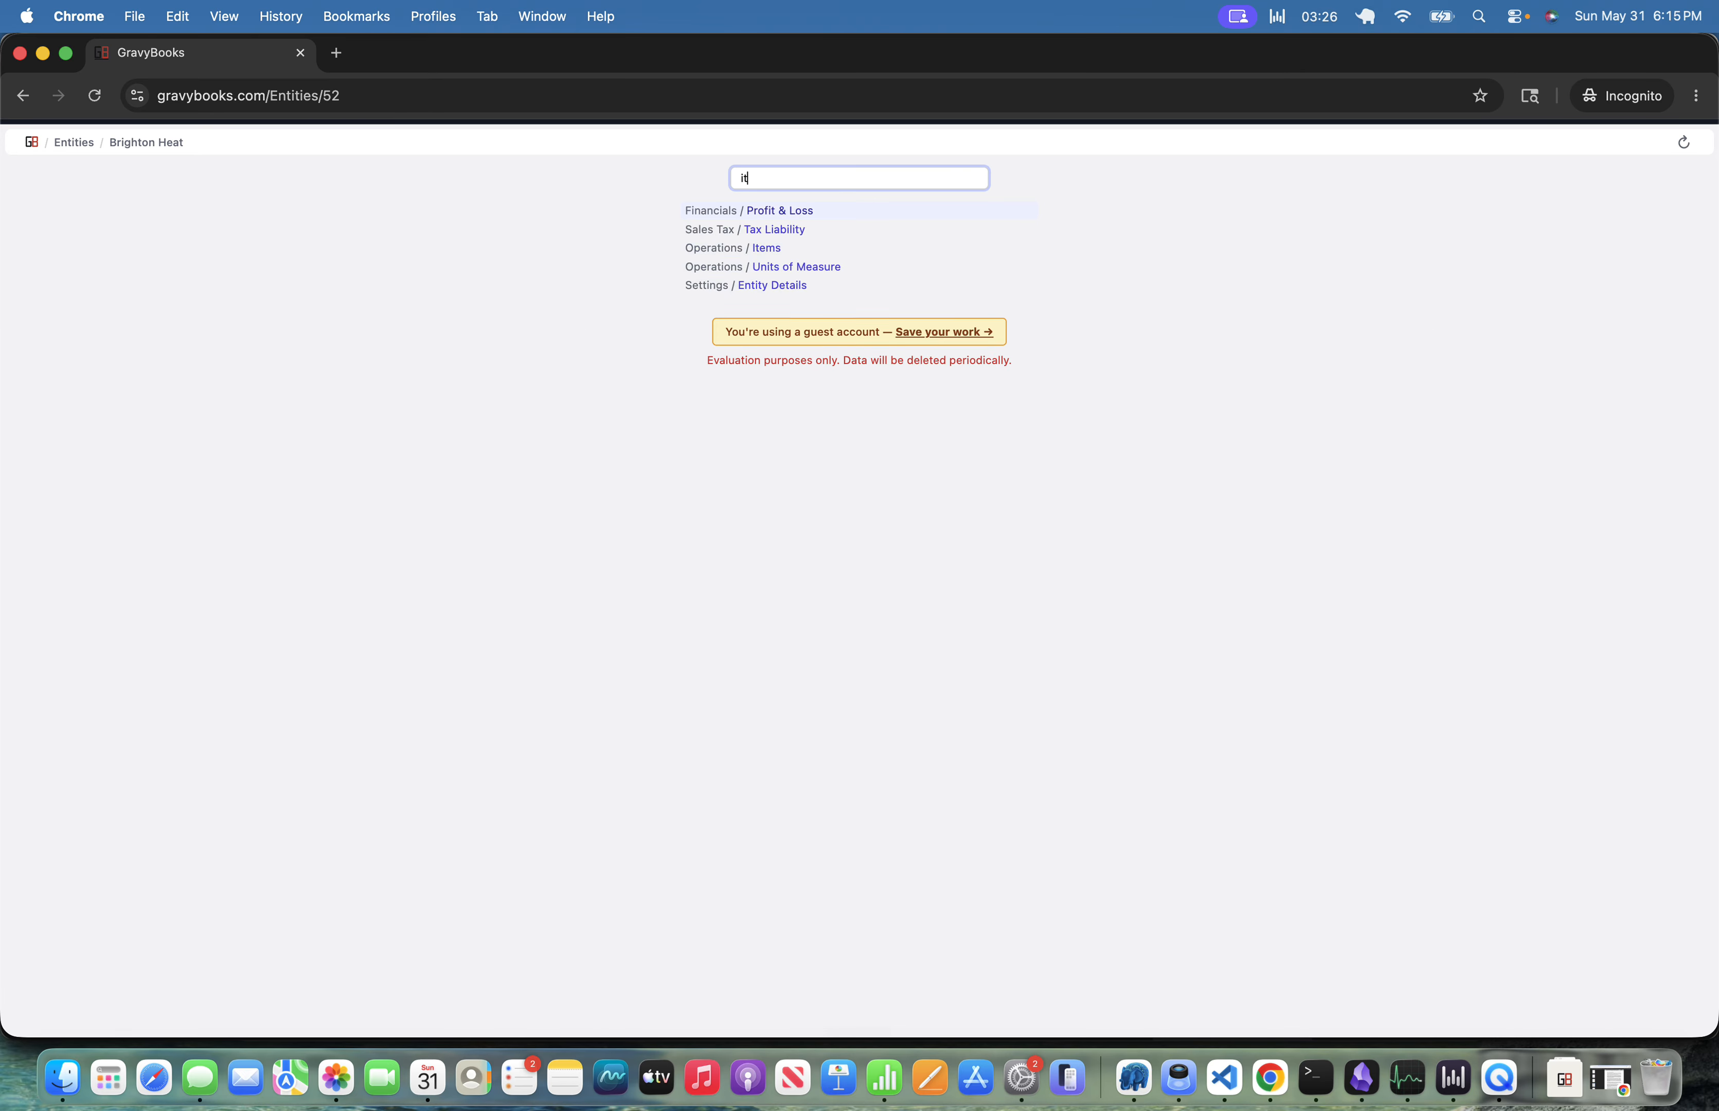
{"action": "type", "text": "ie"}
{"action": "key", "text": "Return"}
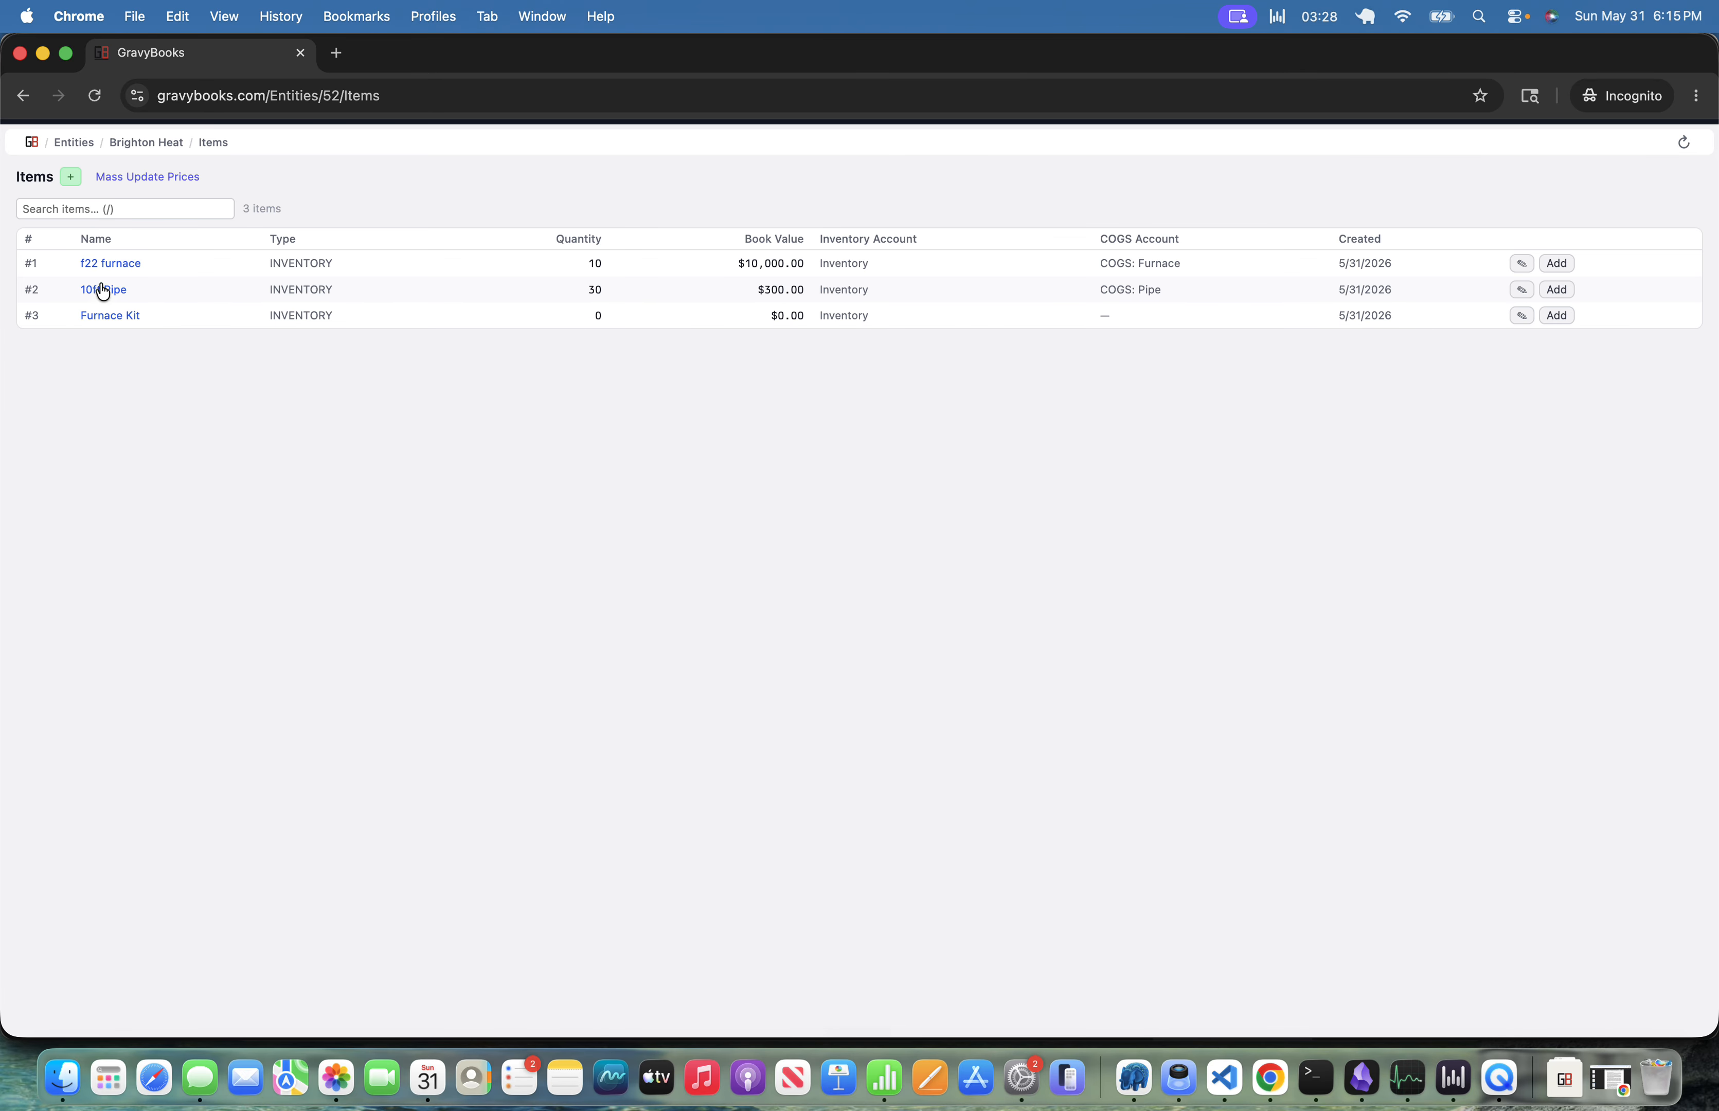
{"action": "left_click", "coordinate": [101, 322]}
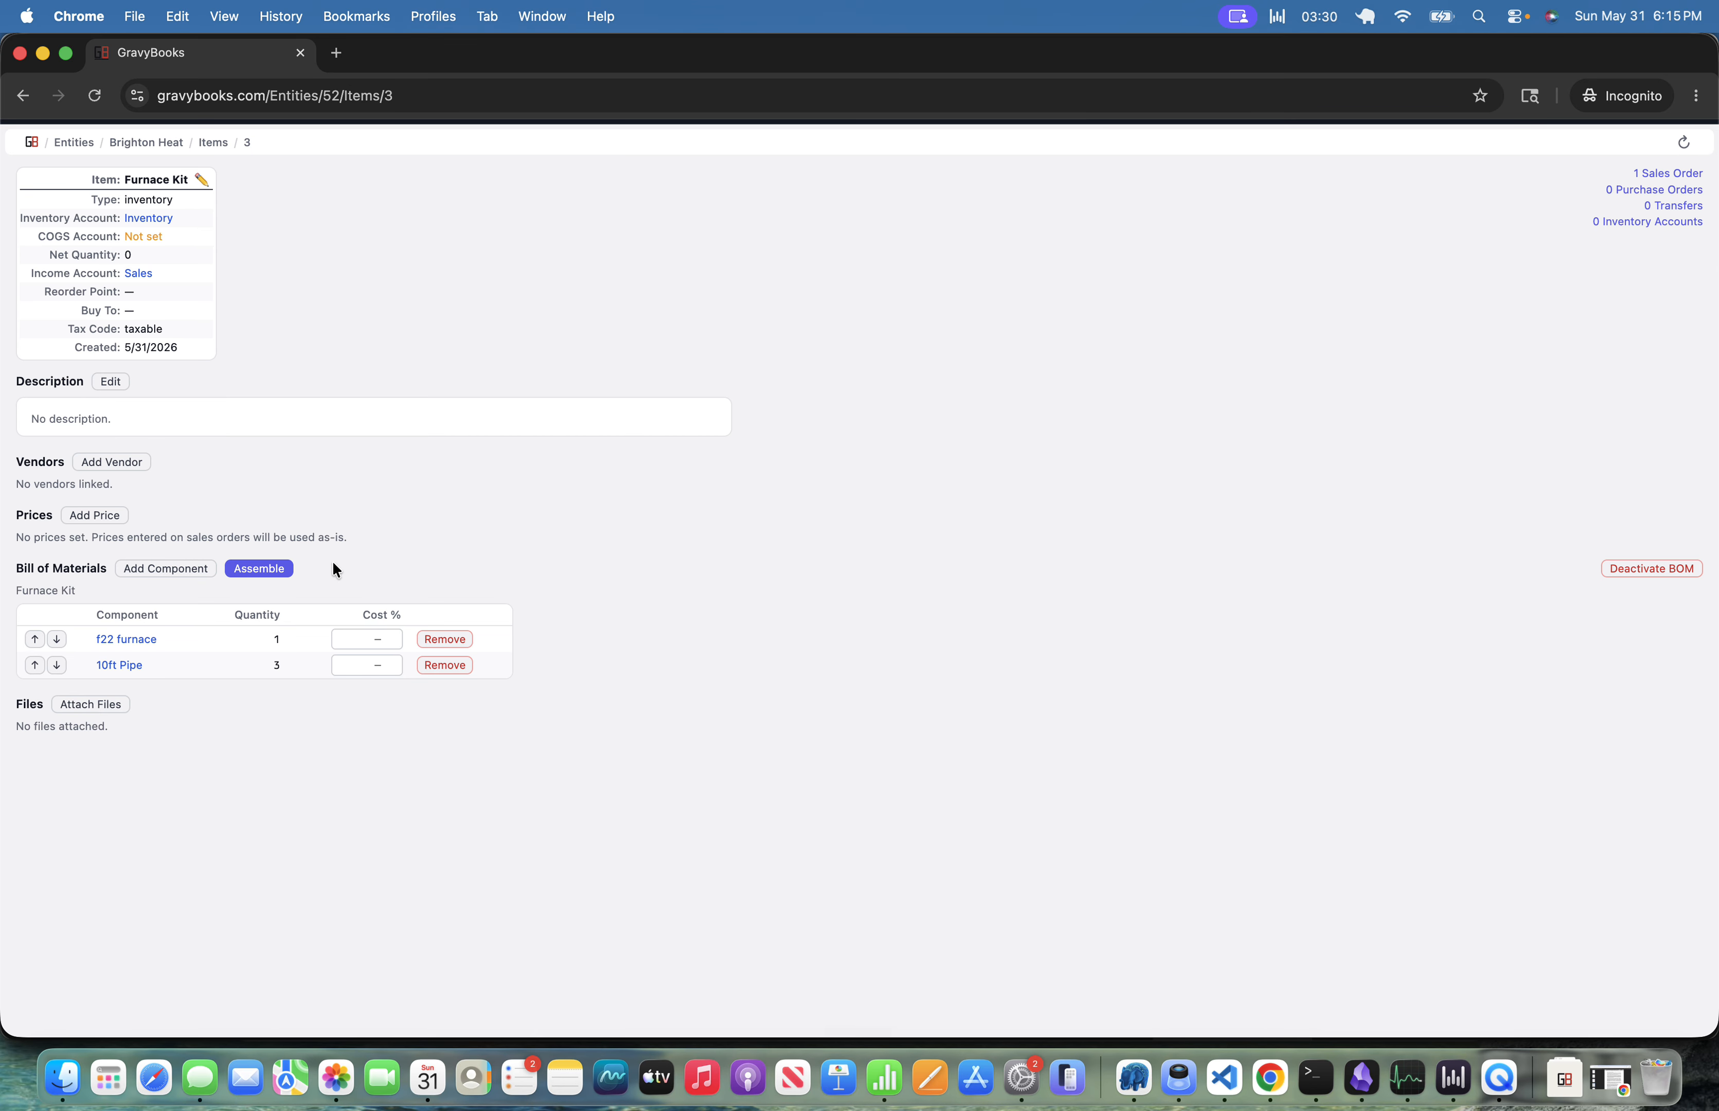
{"action": "left_click", "coordinate": [275, 575]}
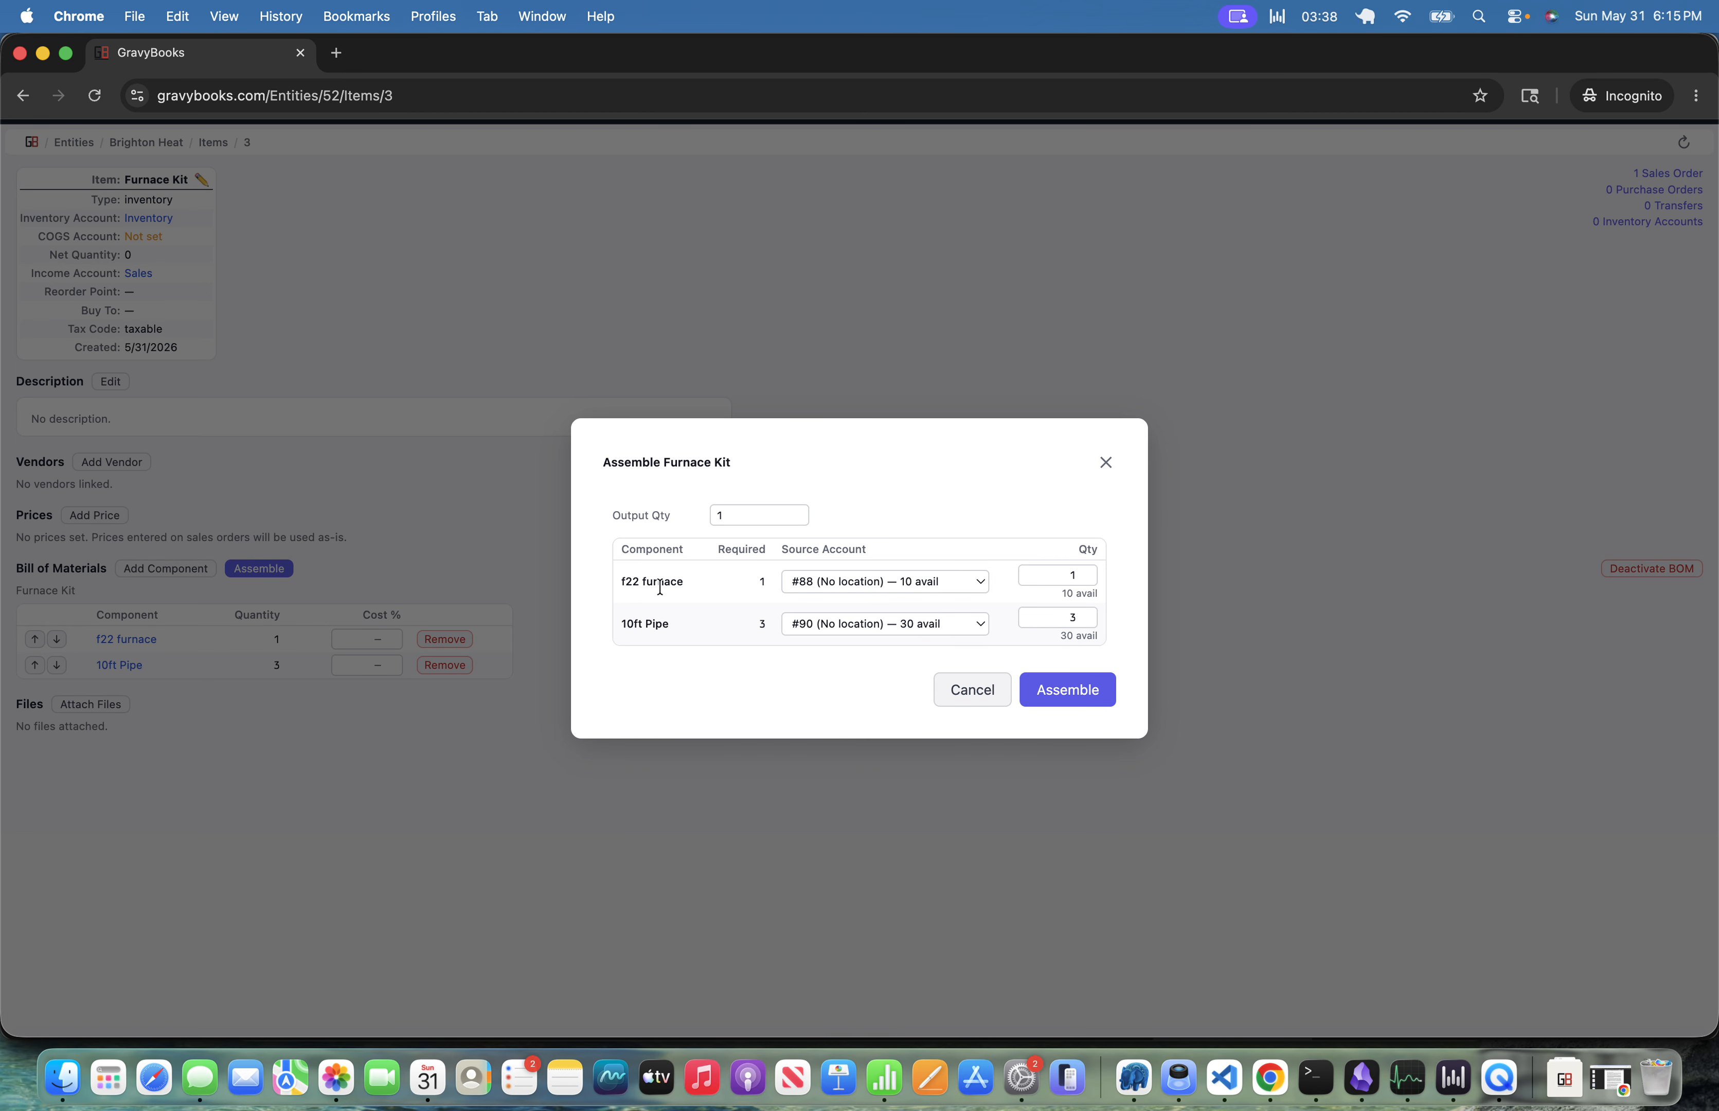
{"action": "left_click", "coordinate": [1066, 692]}
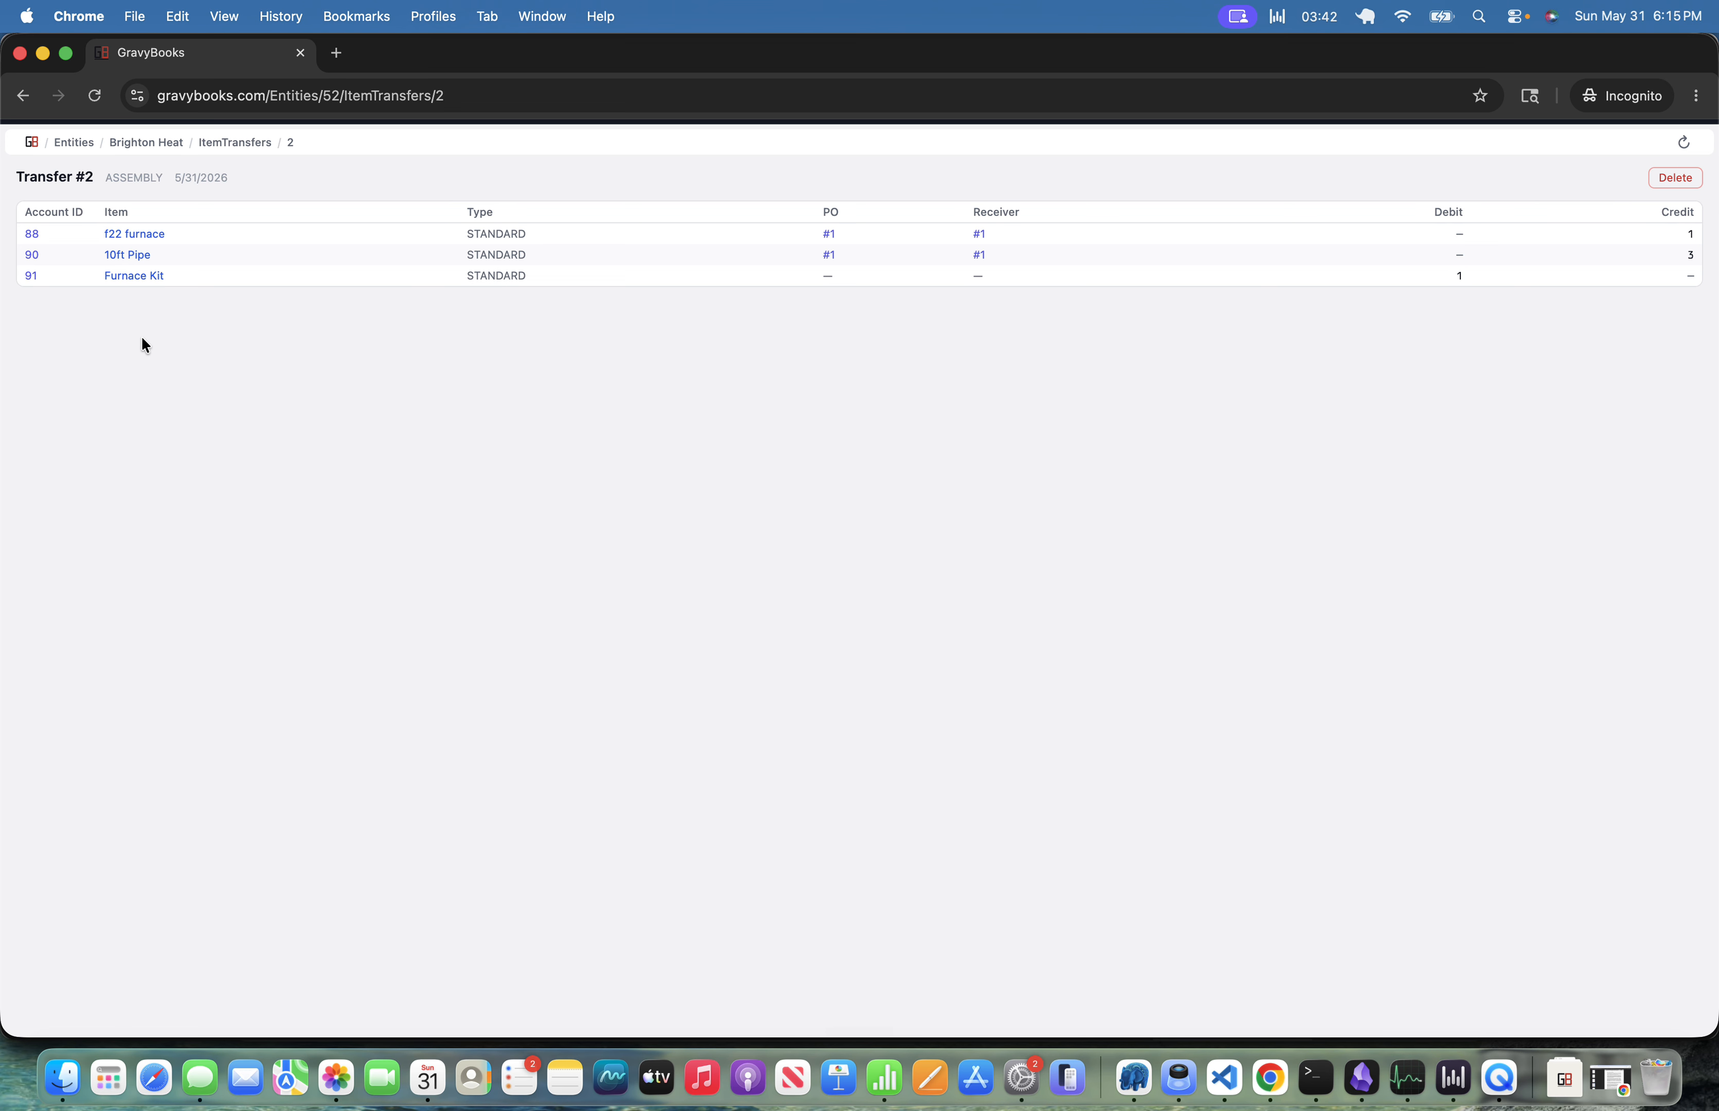
Review the Furnace Kit inventory account's cost layers and the updated inventory list.
{"action": "left_click", "coordinate": [31, 276]}
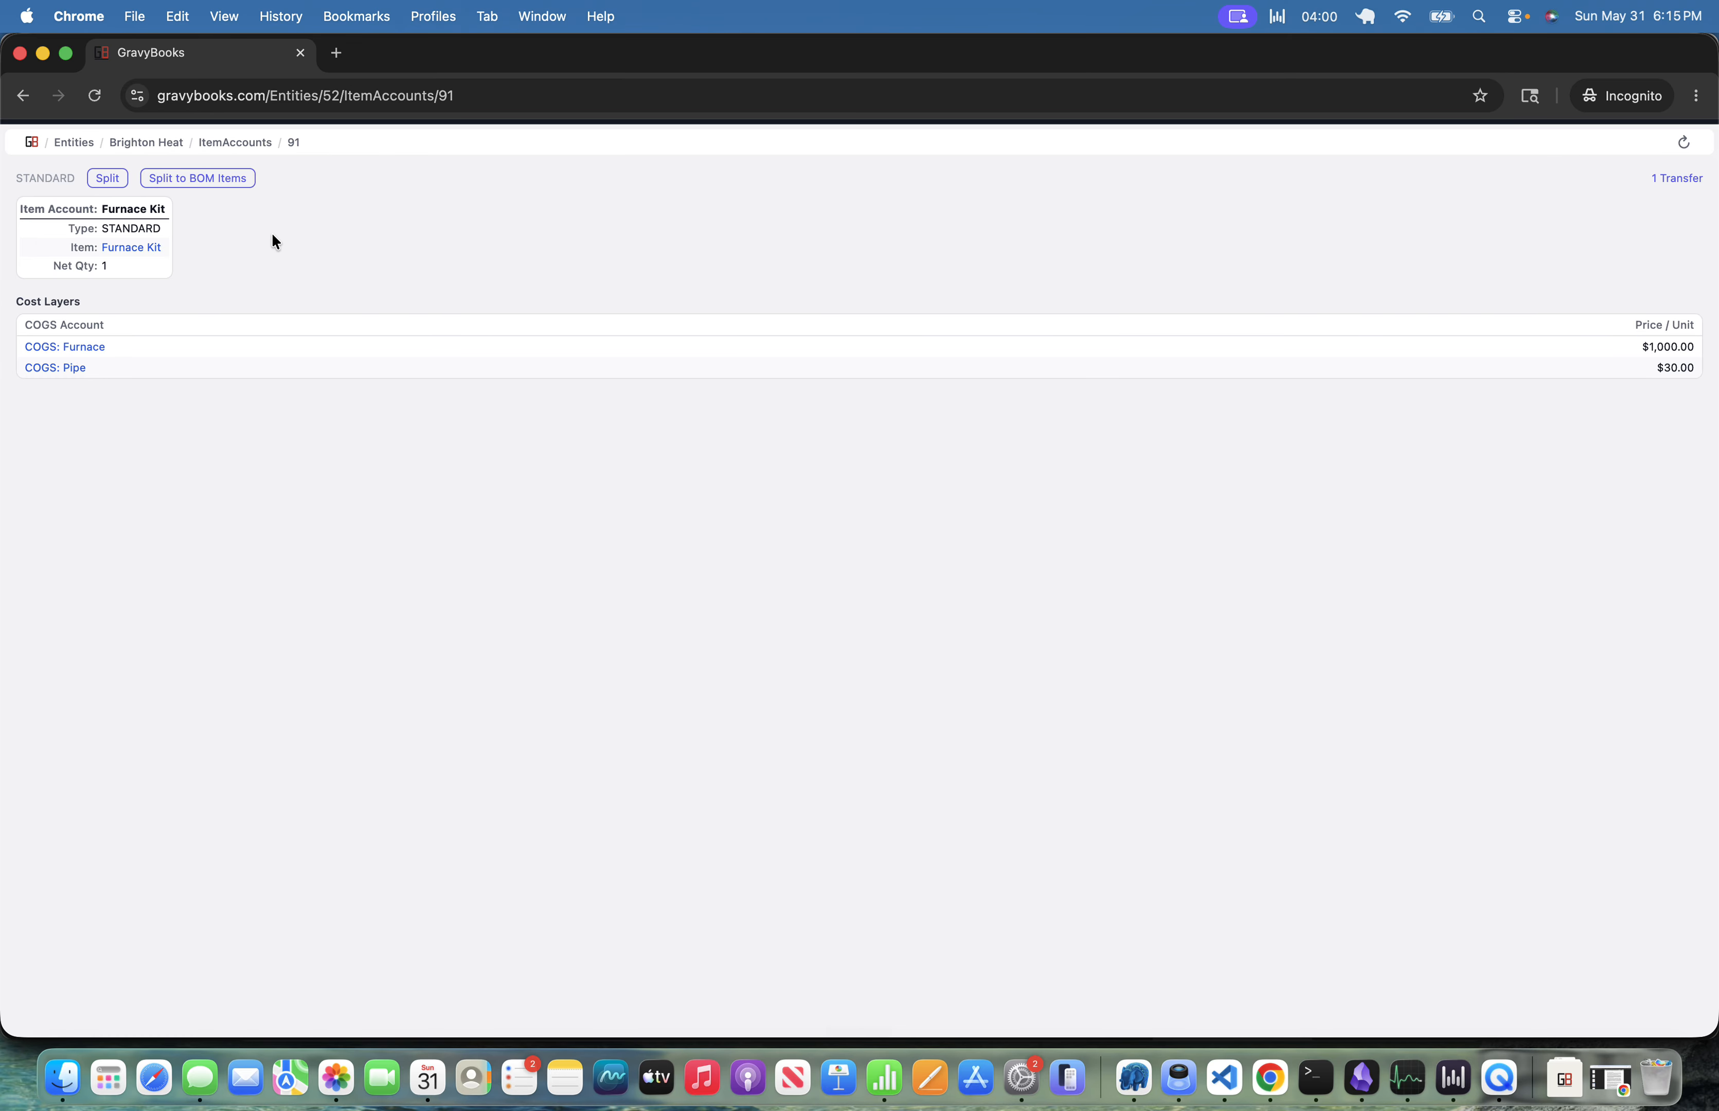
{"action": "left_click", "coordinate": [147, 143]}
{"action": "type", "text": "inve"}
{"action": "key", "text": "Return"}
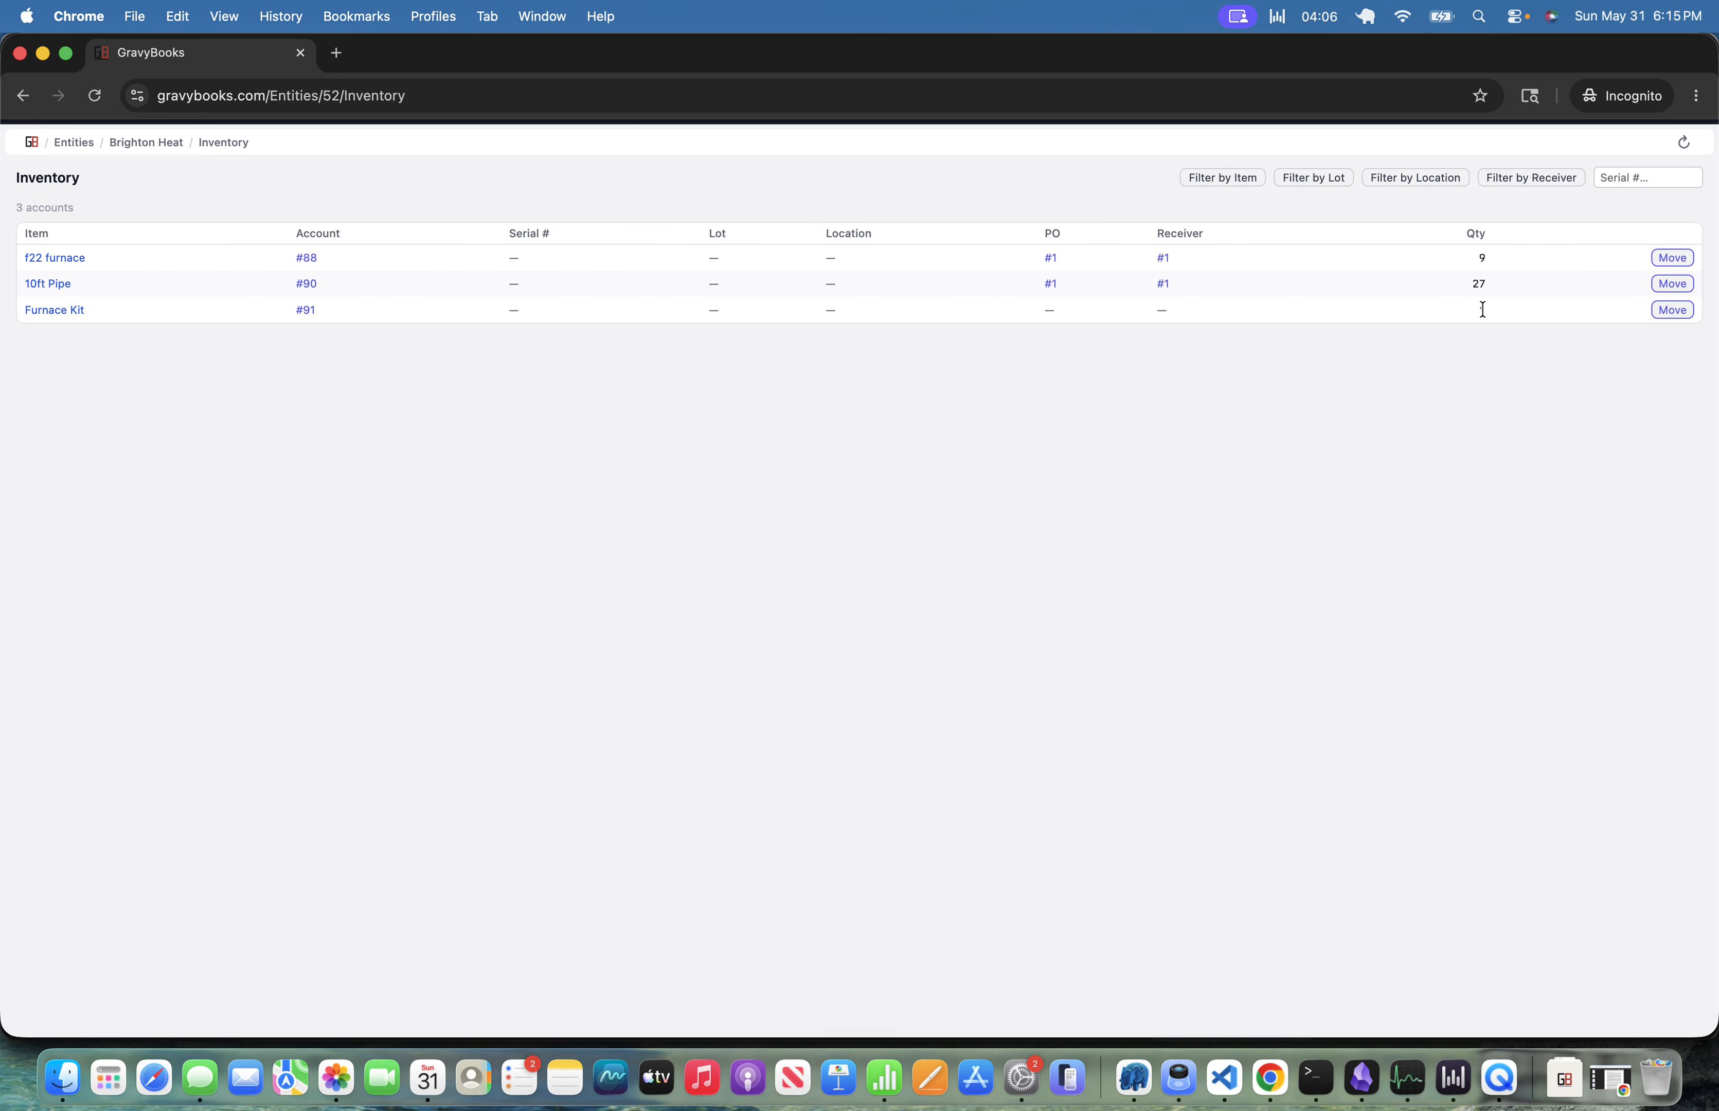
{"action": "key", "text": "super+bracketleft"}
Create a shipment for sales order SO #1 — Joe's HVAC, assigning the Furnace Kit from inventory.
{"action": "type", "text": "sh"}
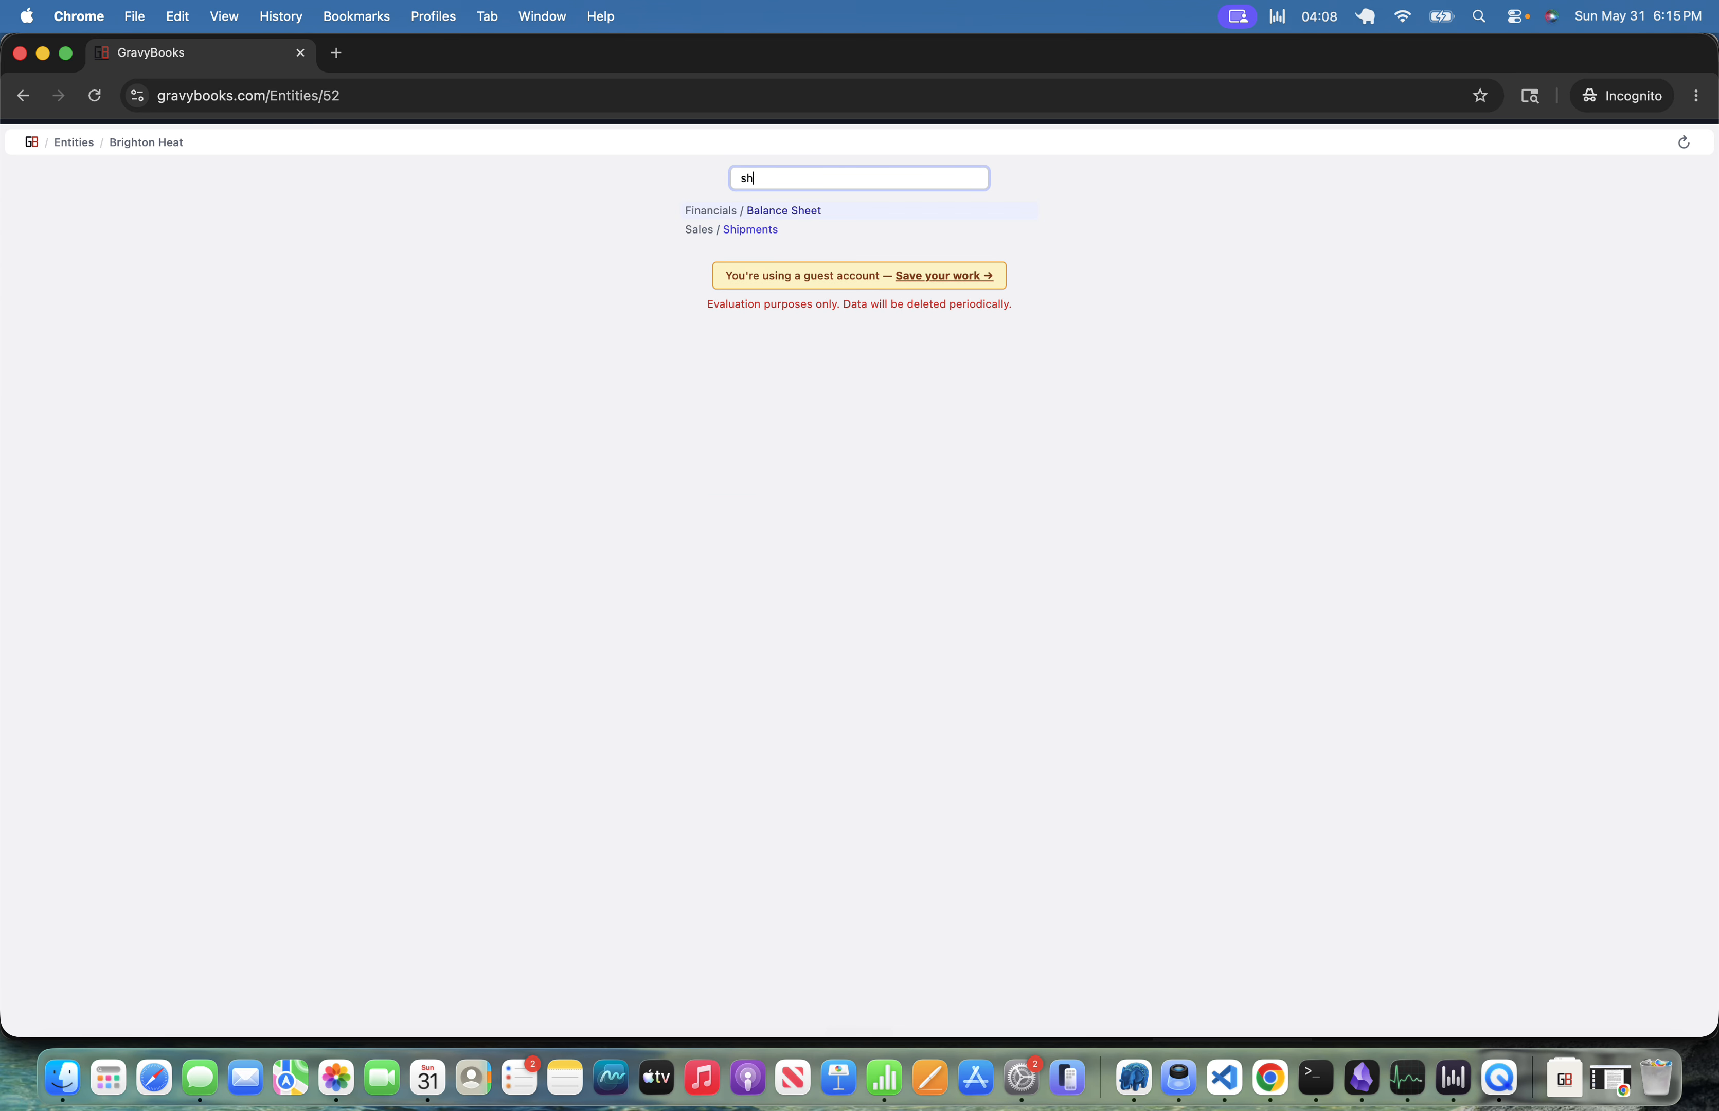
{"action": "type", "text": "ip"}
{"action": "key", "text": "Return"}
{"action": "key", "text": "n"}
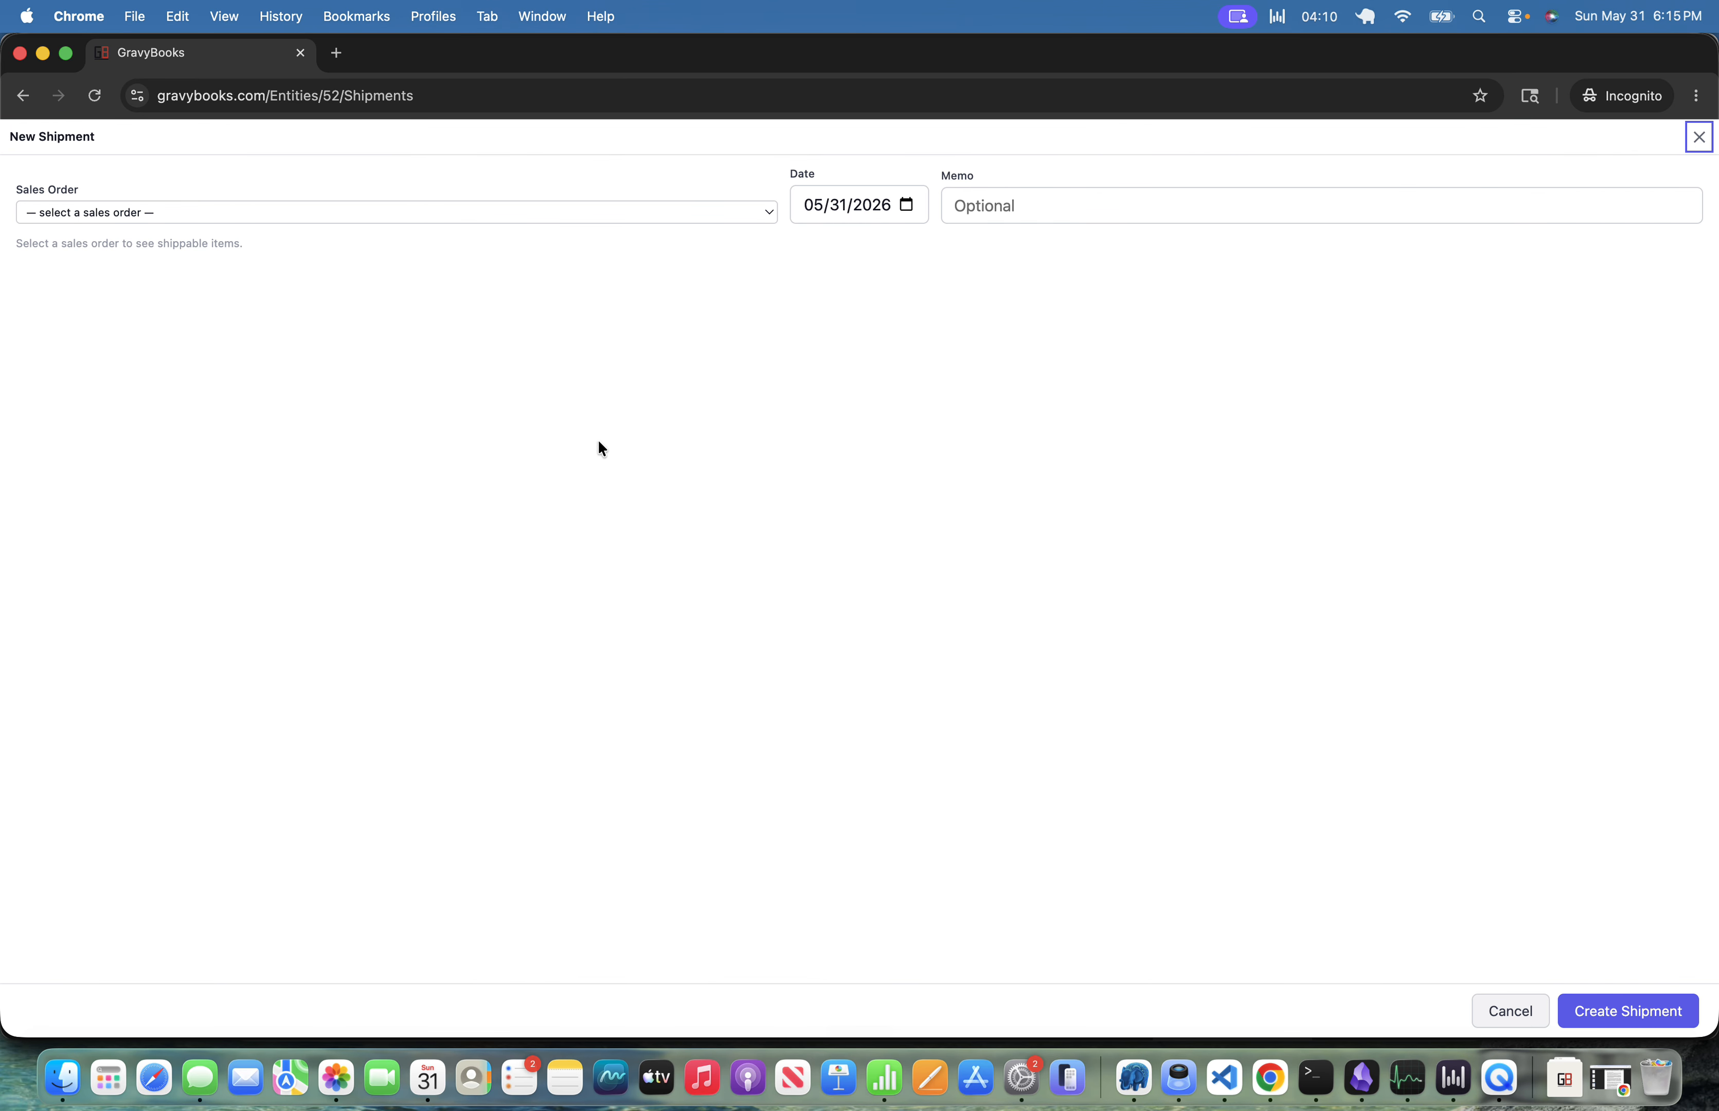
{"action": "left_click", "coordinate": [520, 219]}
{"action": "left_click", "coordinate": [496, 237]}
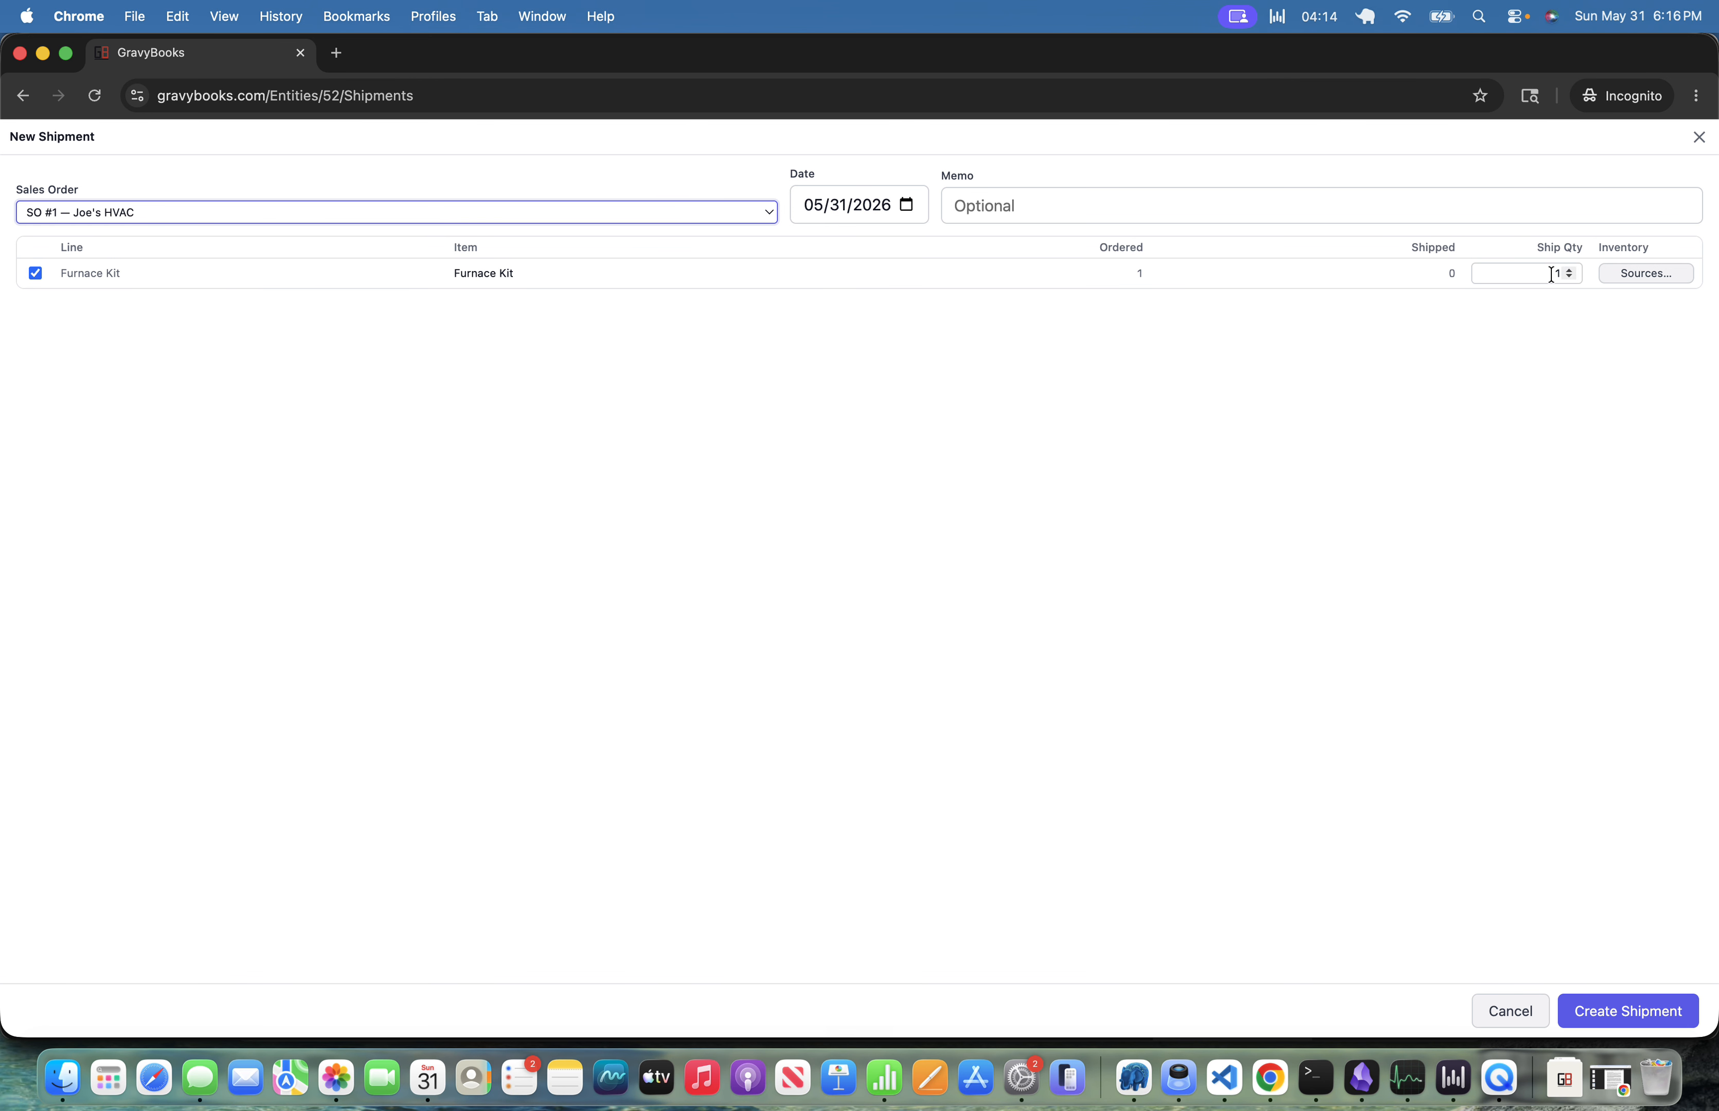
{"action": "left_click", "coordinate": [1628, 272]}
{"action": "left_click", "coordinate": [1123, 592]}
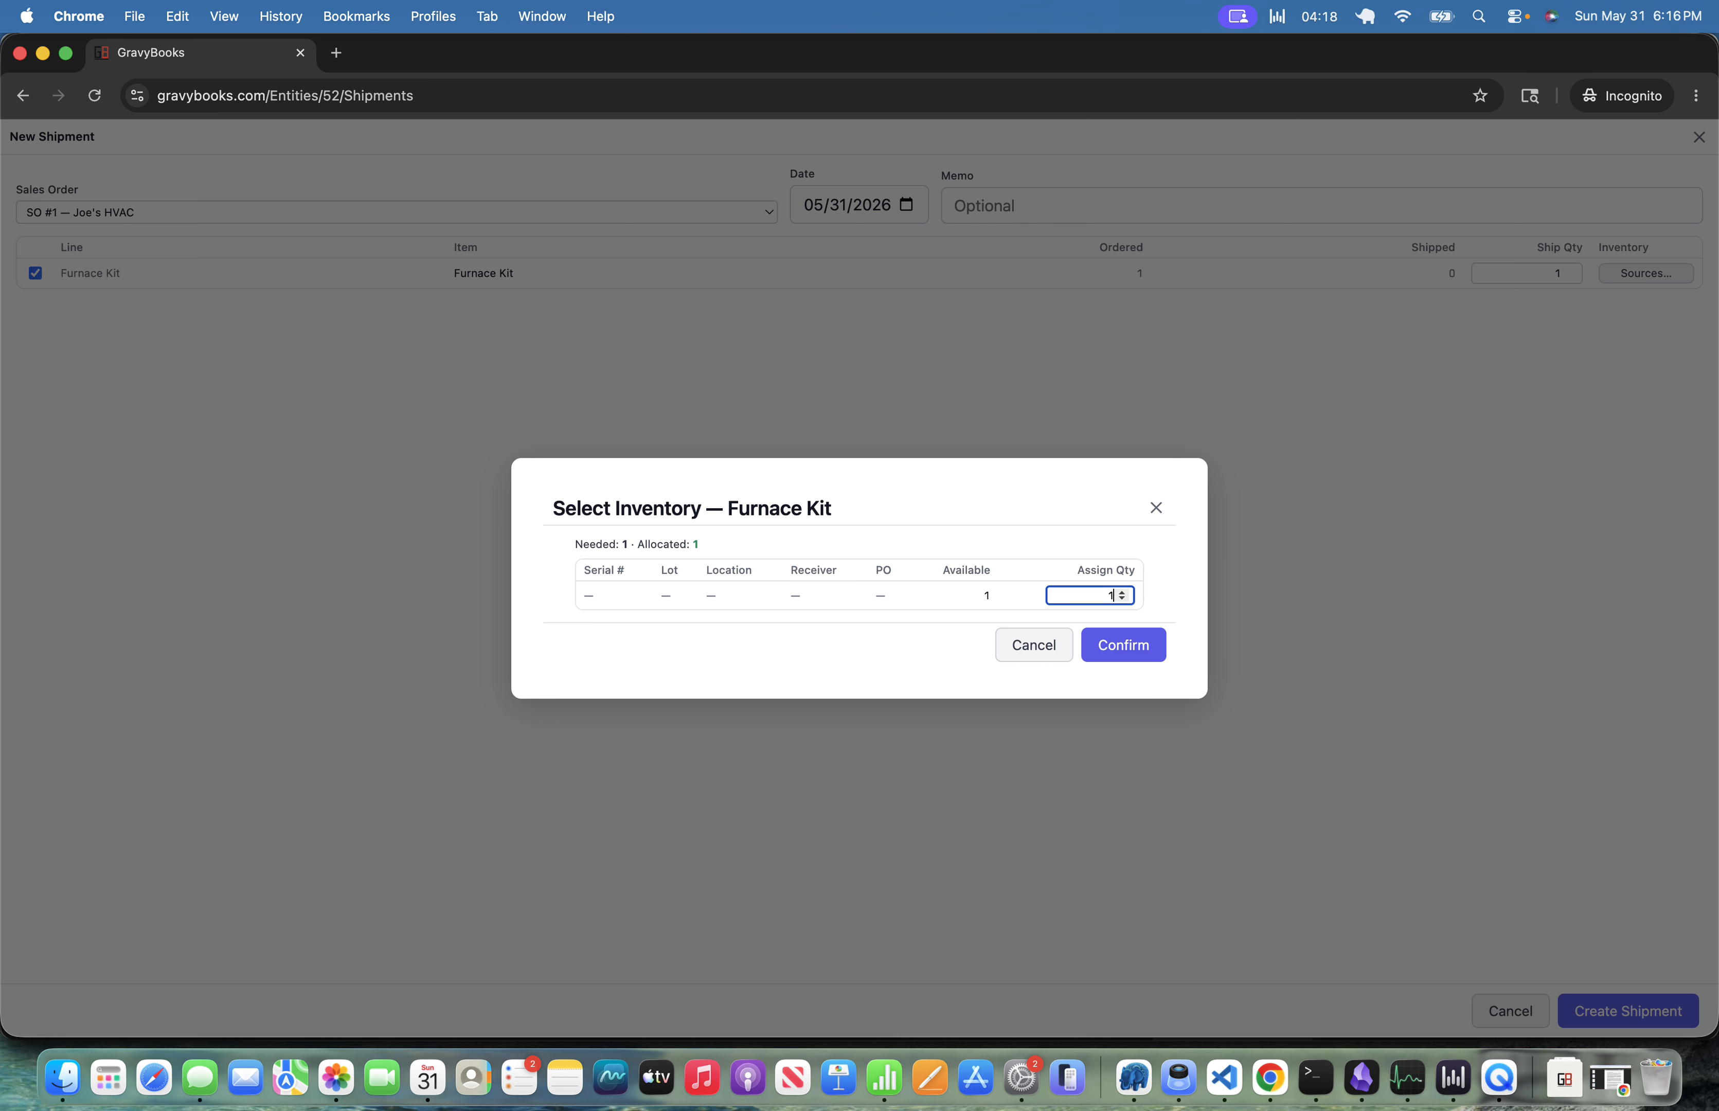
{"action": "left_click", "coordinate": [1130, 656]}
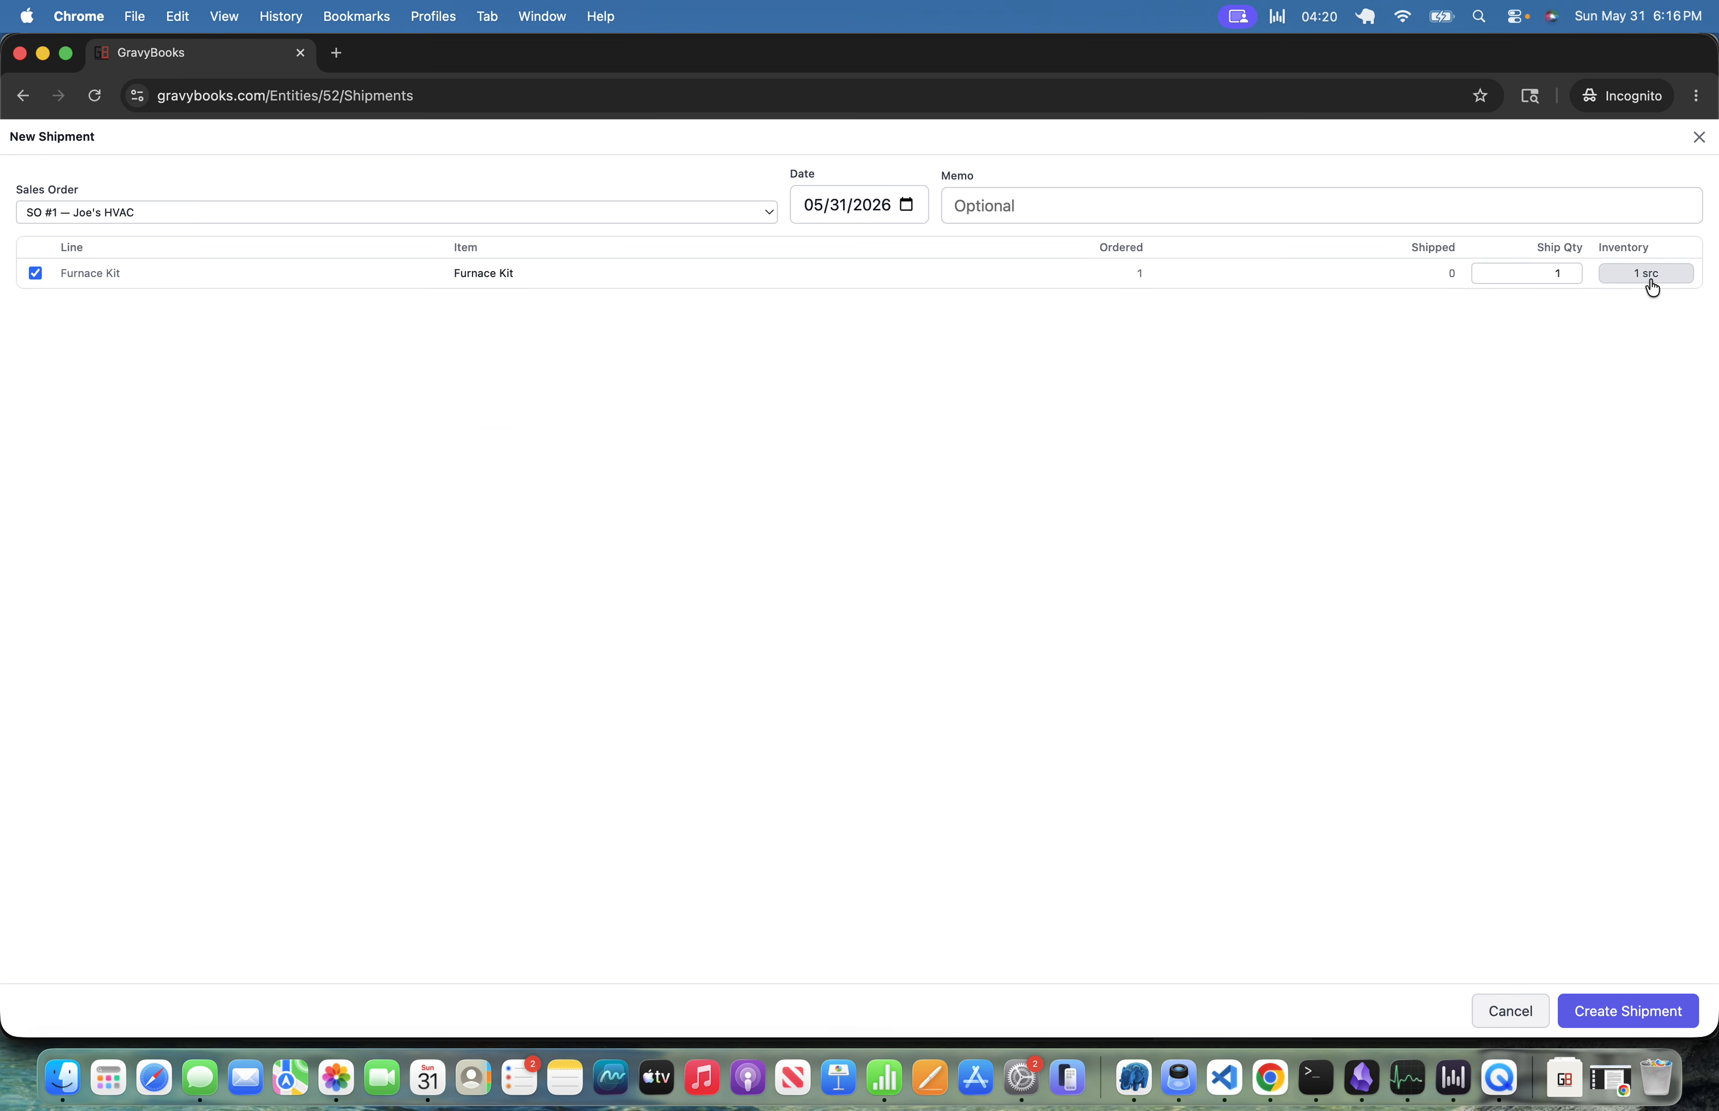
{"action": "left_click", "coordinate": [1604, 1011]}
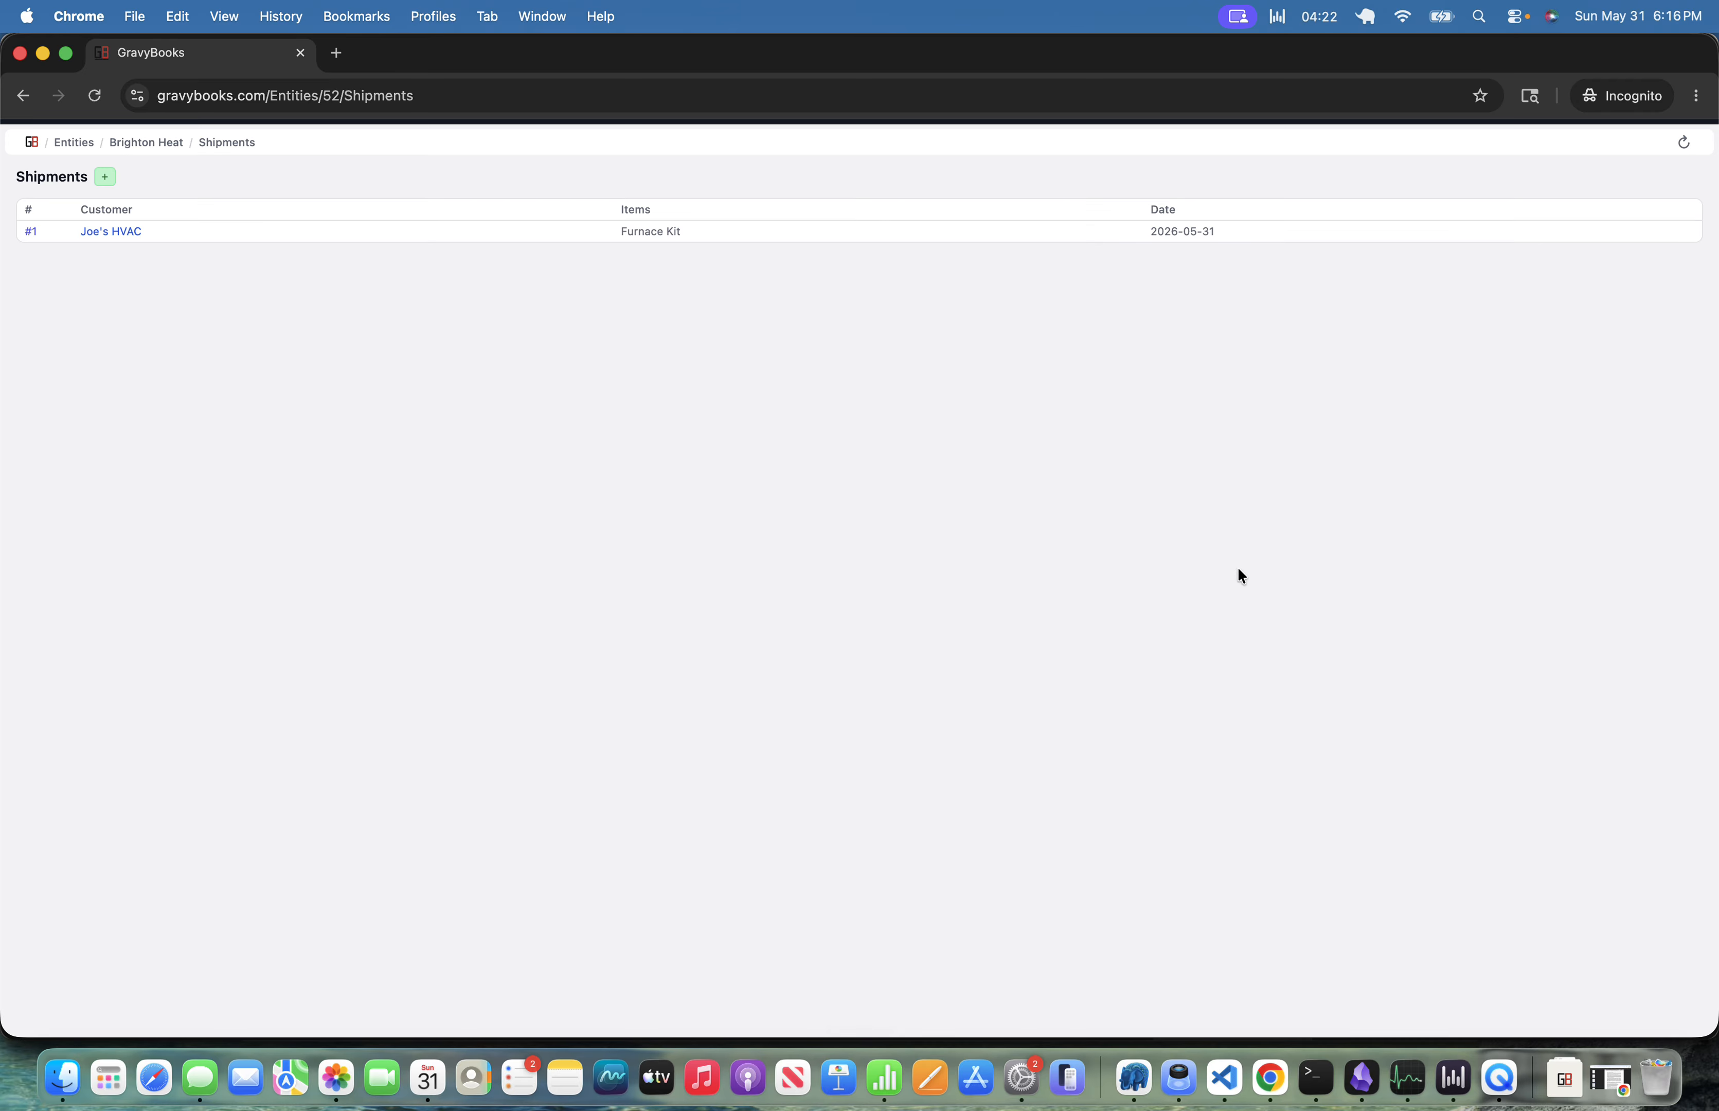
Open shipment #1 and review its linked transaction.
{"action": "left_click", "coordinate": [30, 232]}
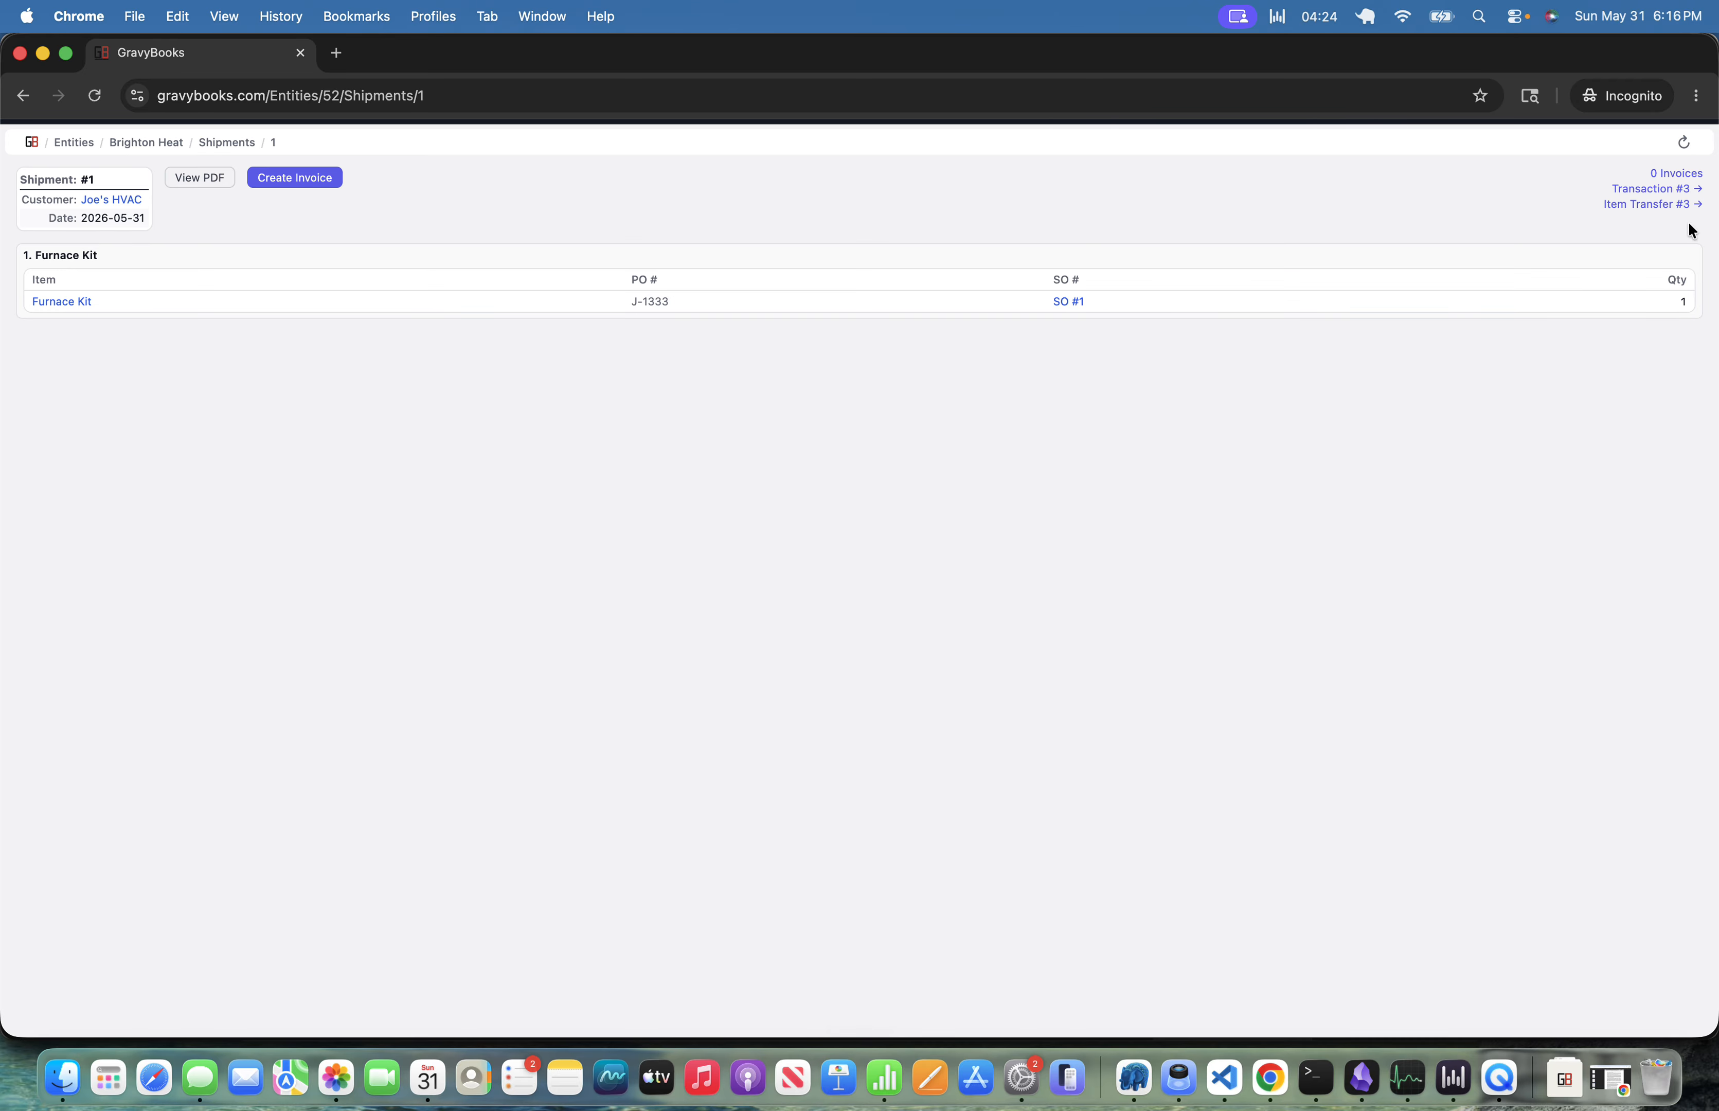
{"action": "left_click", "coordinate": [1644, 189]}
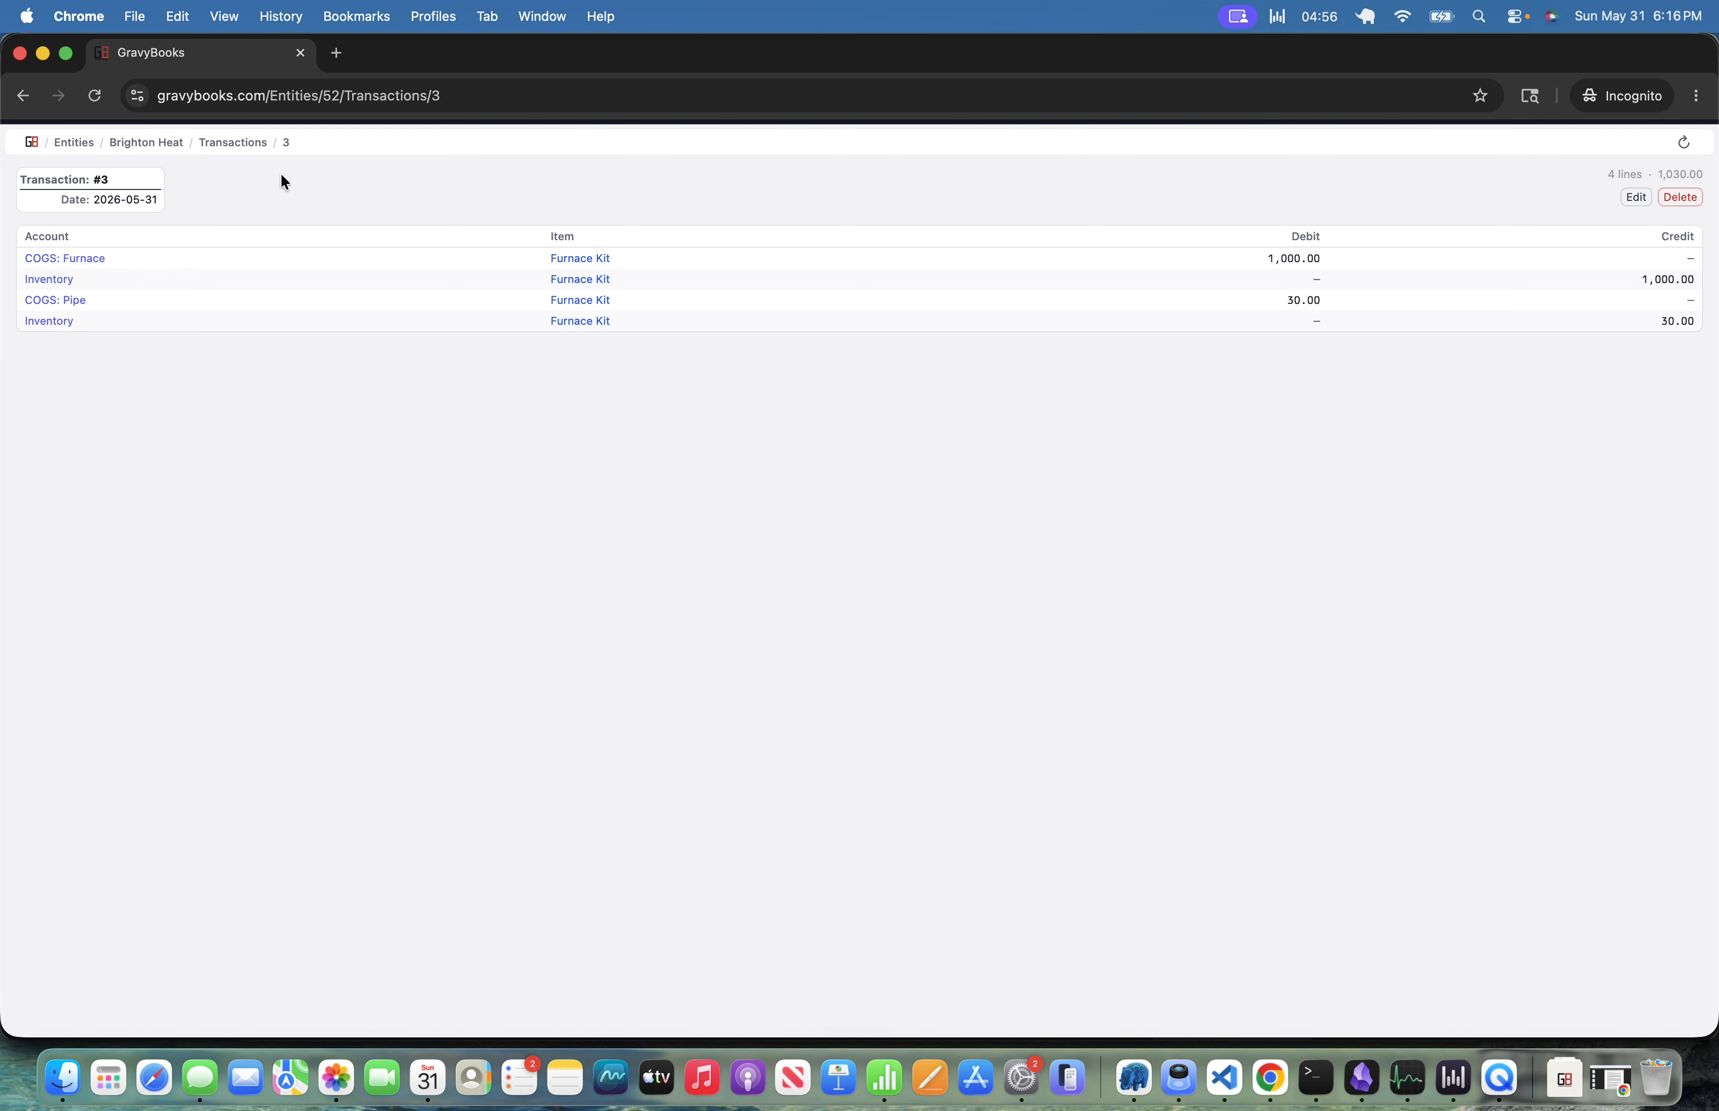
{"action": "left_click", "coordinate": [26, 98]}
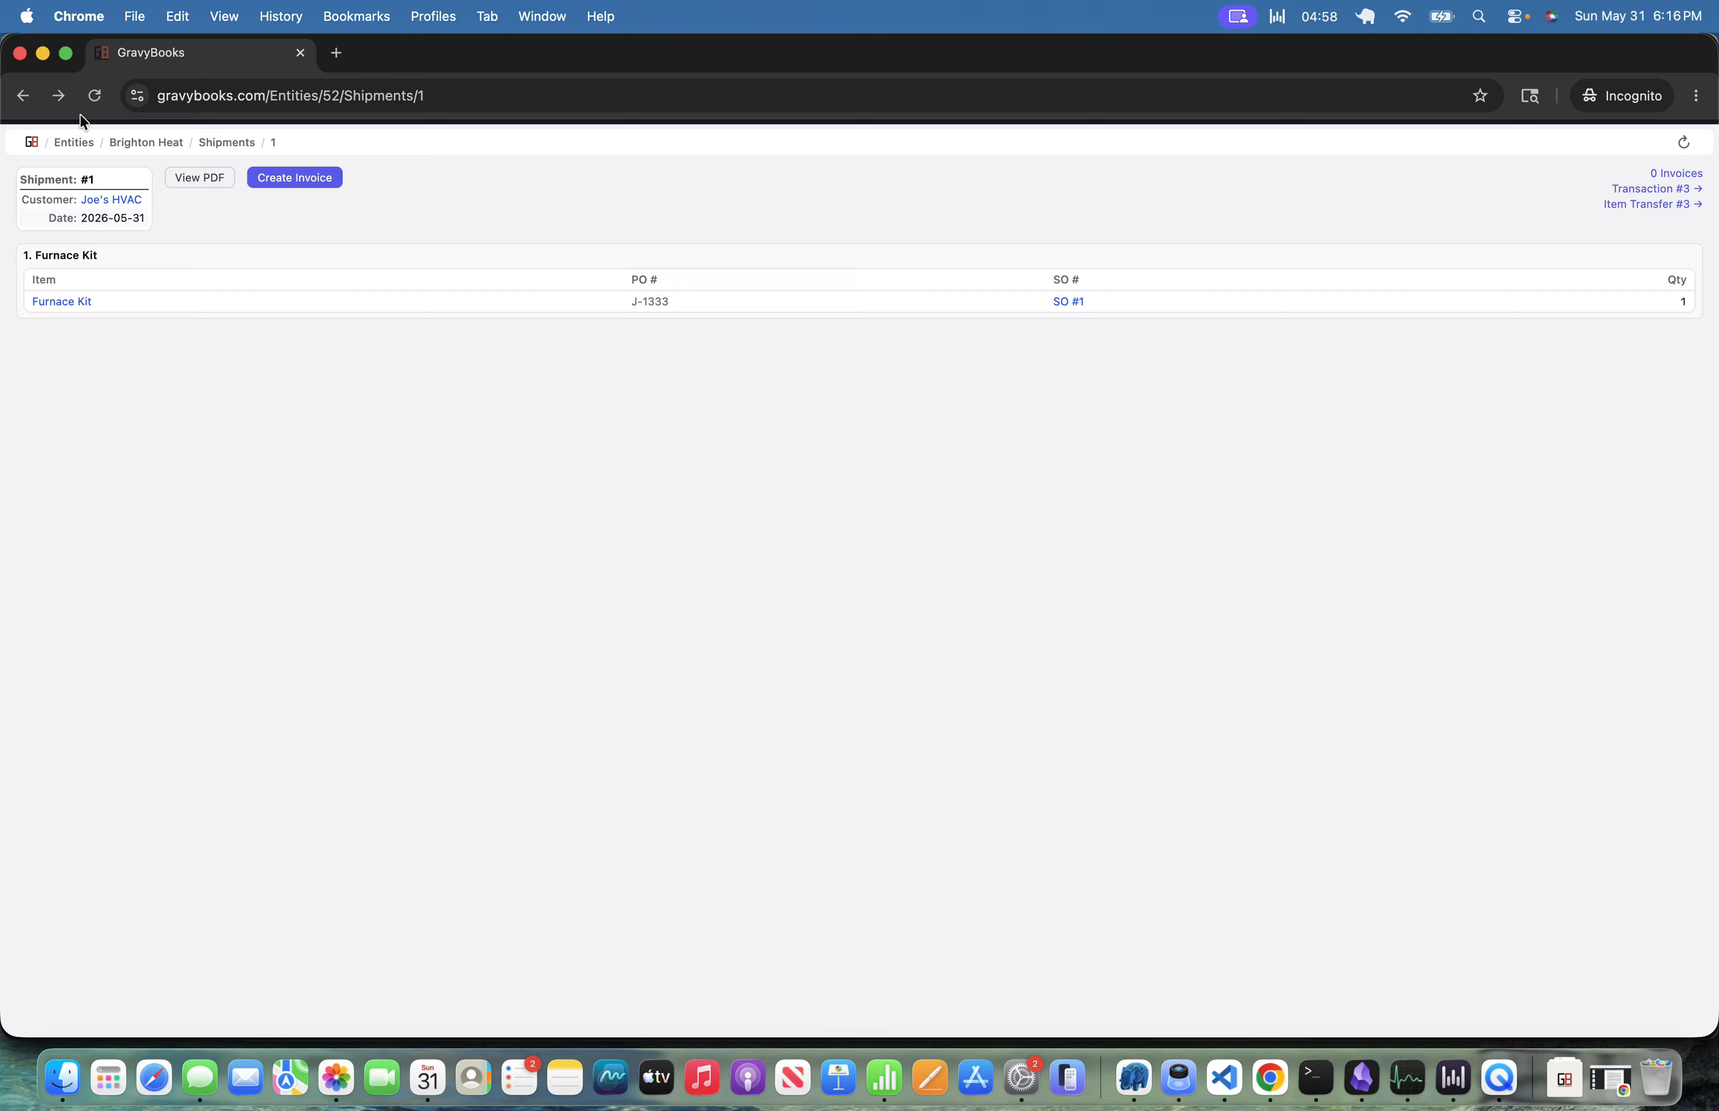
{"action": "left_click", "coordinate": [22, 96]}
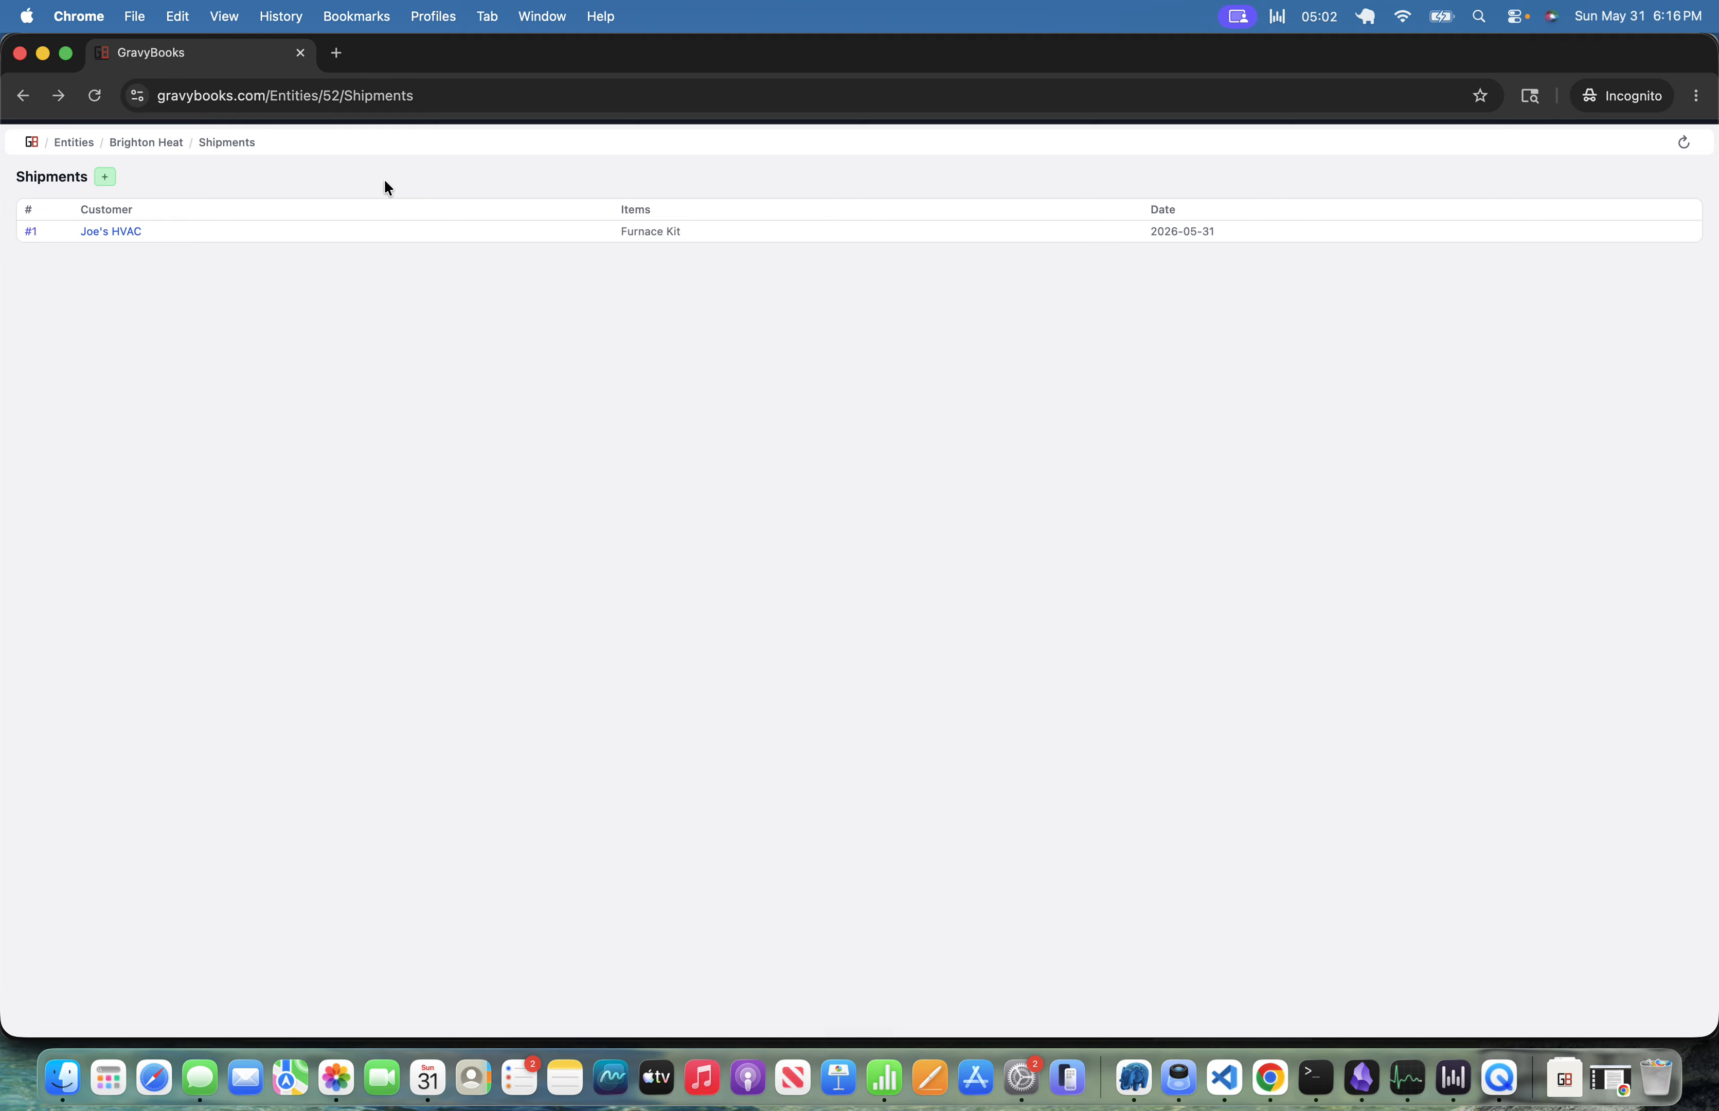
Create a customer invoice for Joe's HVAC using the lines from sales order #1.
{"action": "key", "text": "Escape"}
{"action": "type", "text": "inv"}
{"action": "key", "text": "Return"}
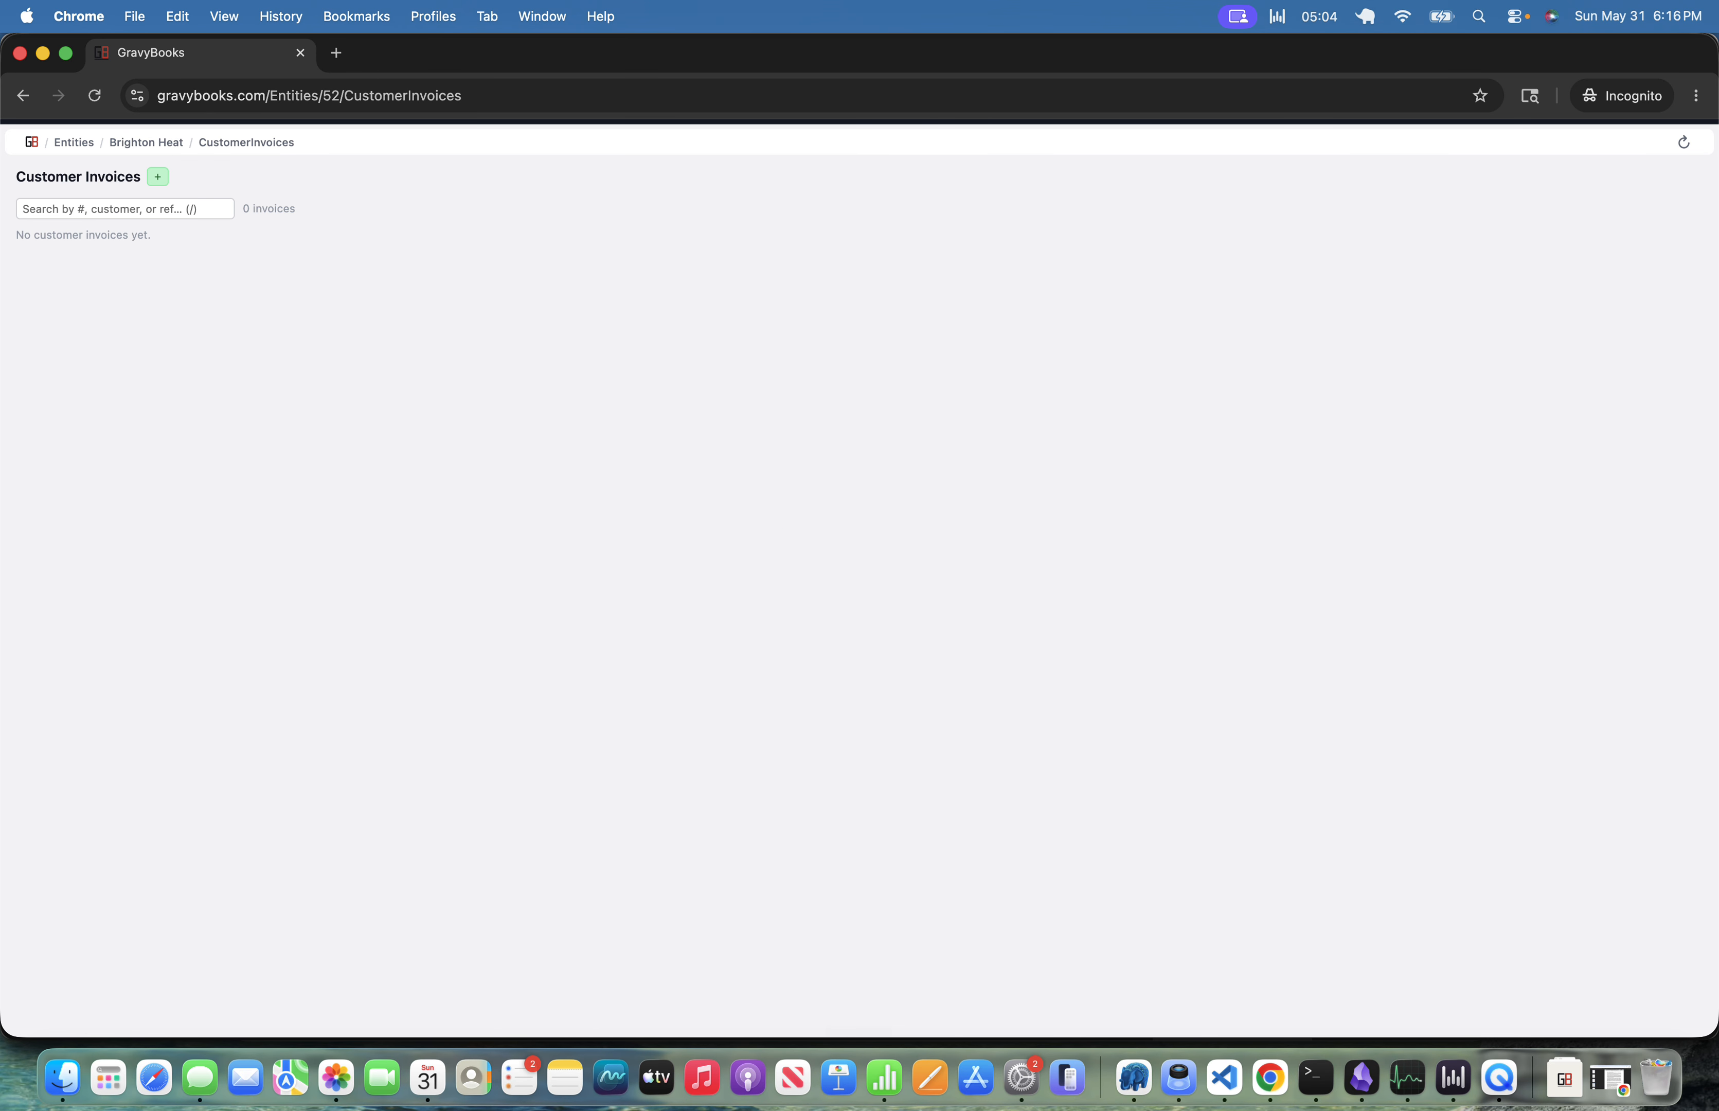
{"action": "key", "text": "n"}
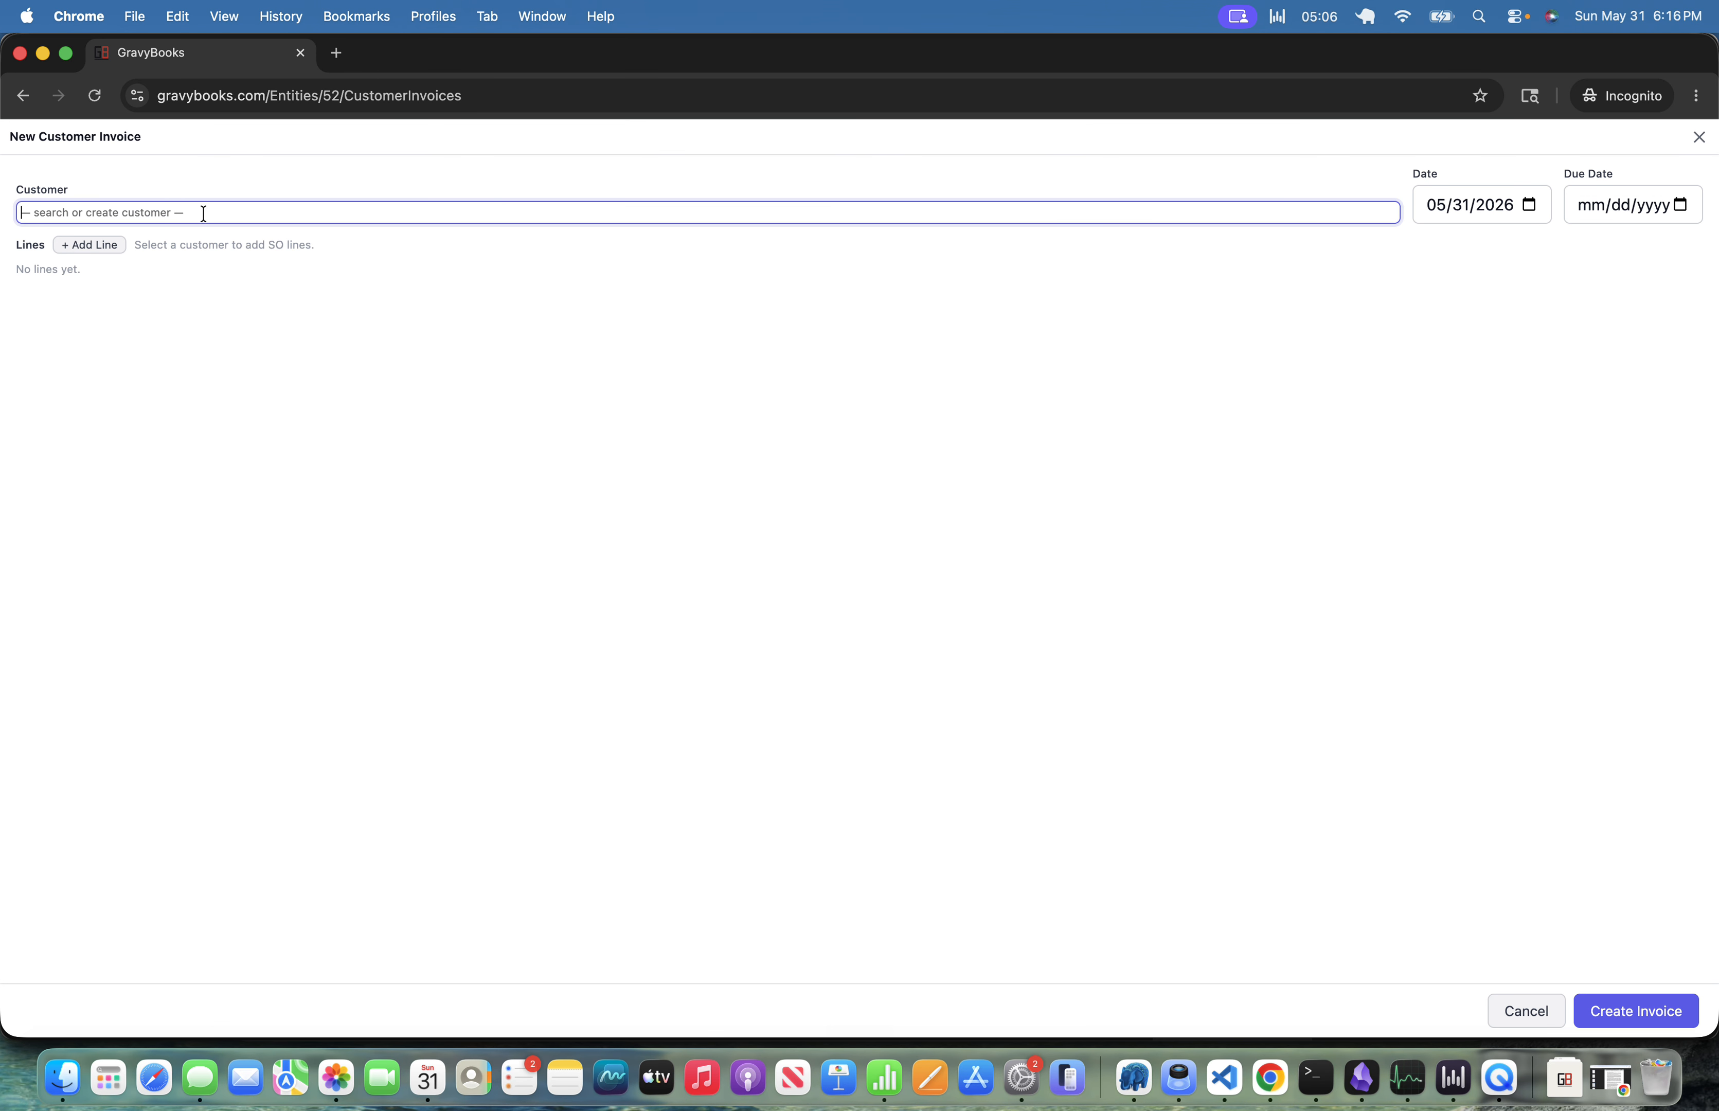
{"action": "type", "text": "joe"}
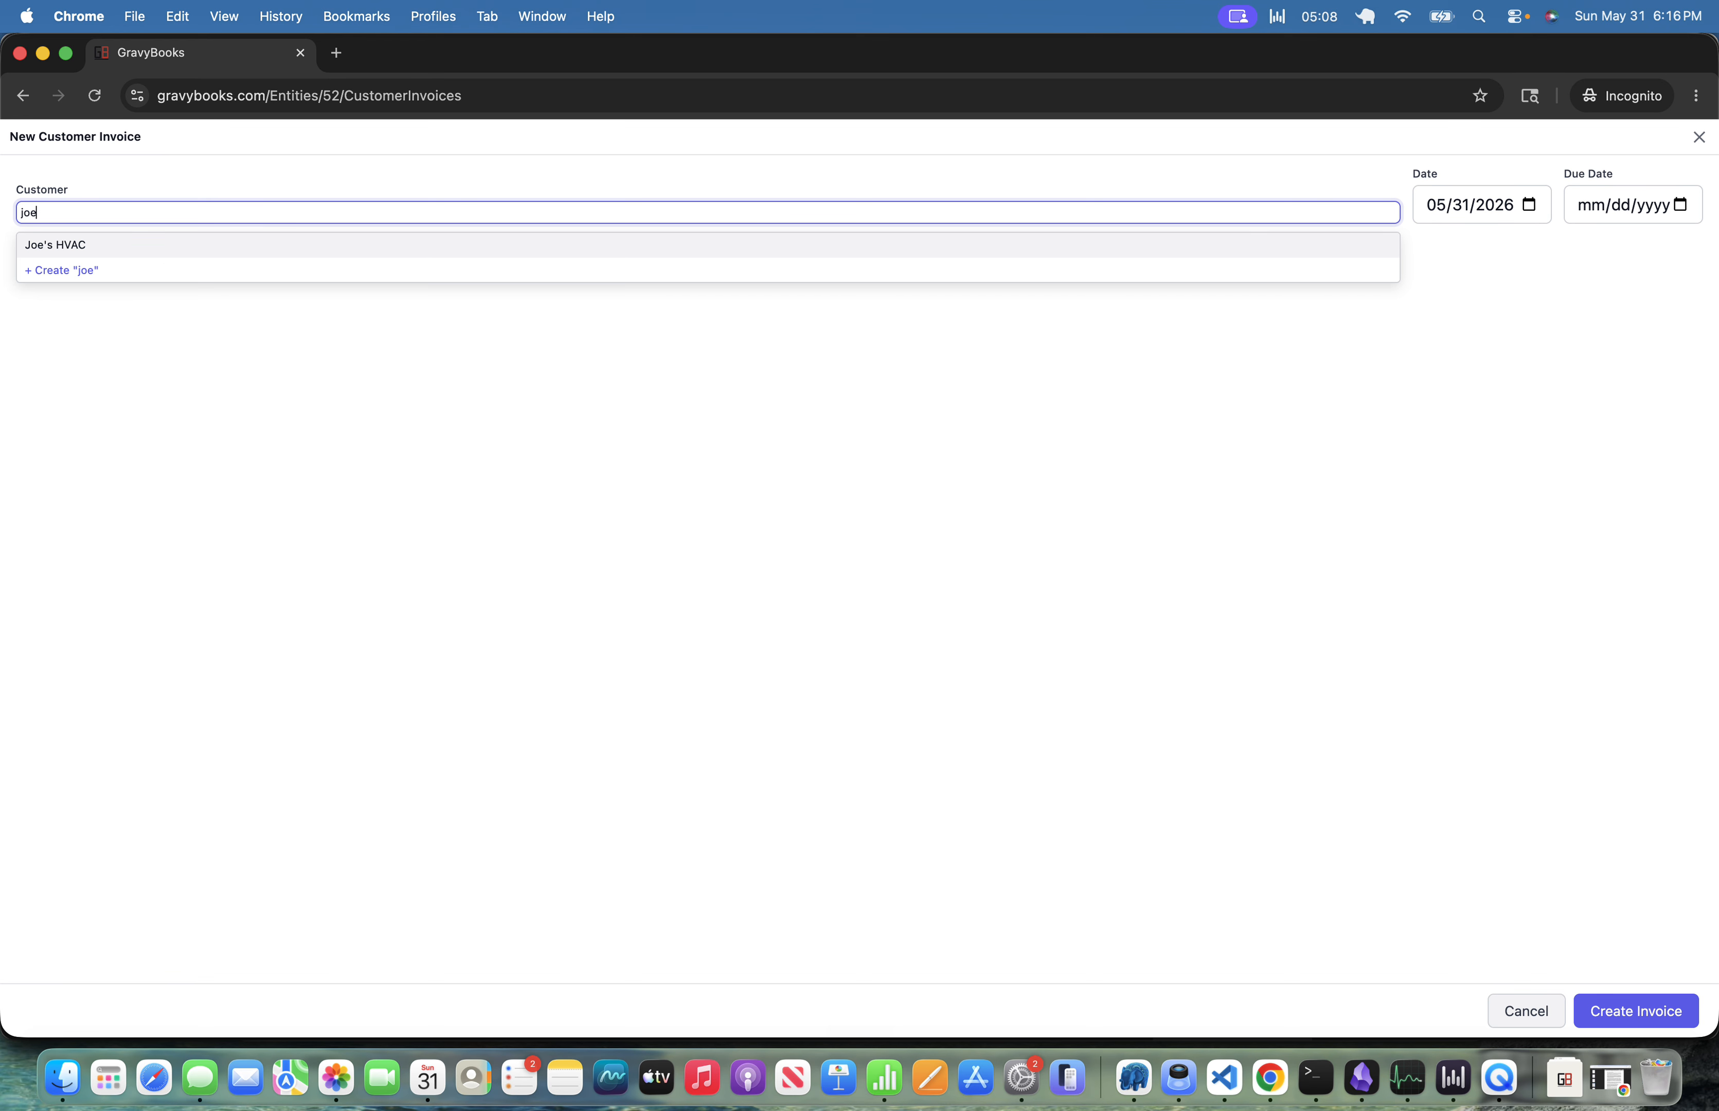
{"action": "left_click", "coordinate": [137, 249]}
{"action": "left_click", "coordinate": [202, 258]}
{"action": "left_click", "coordinate": [693, 570]}
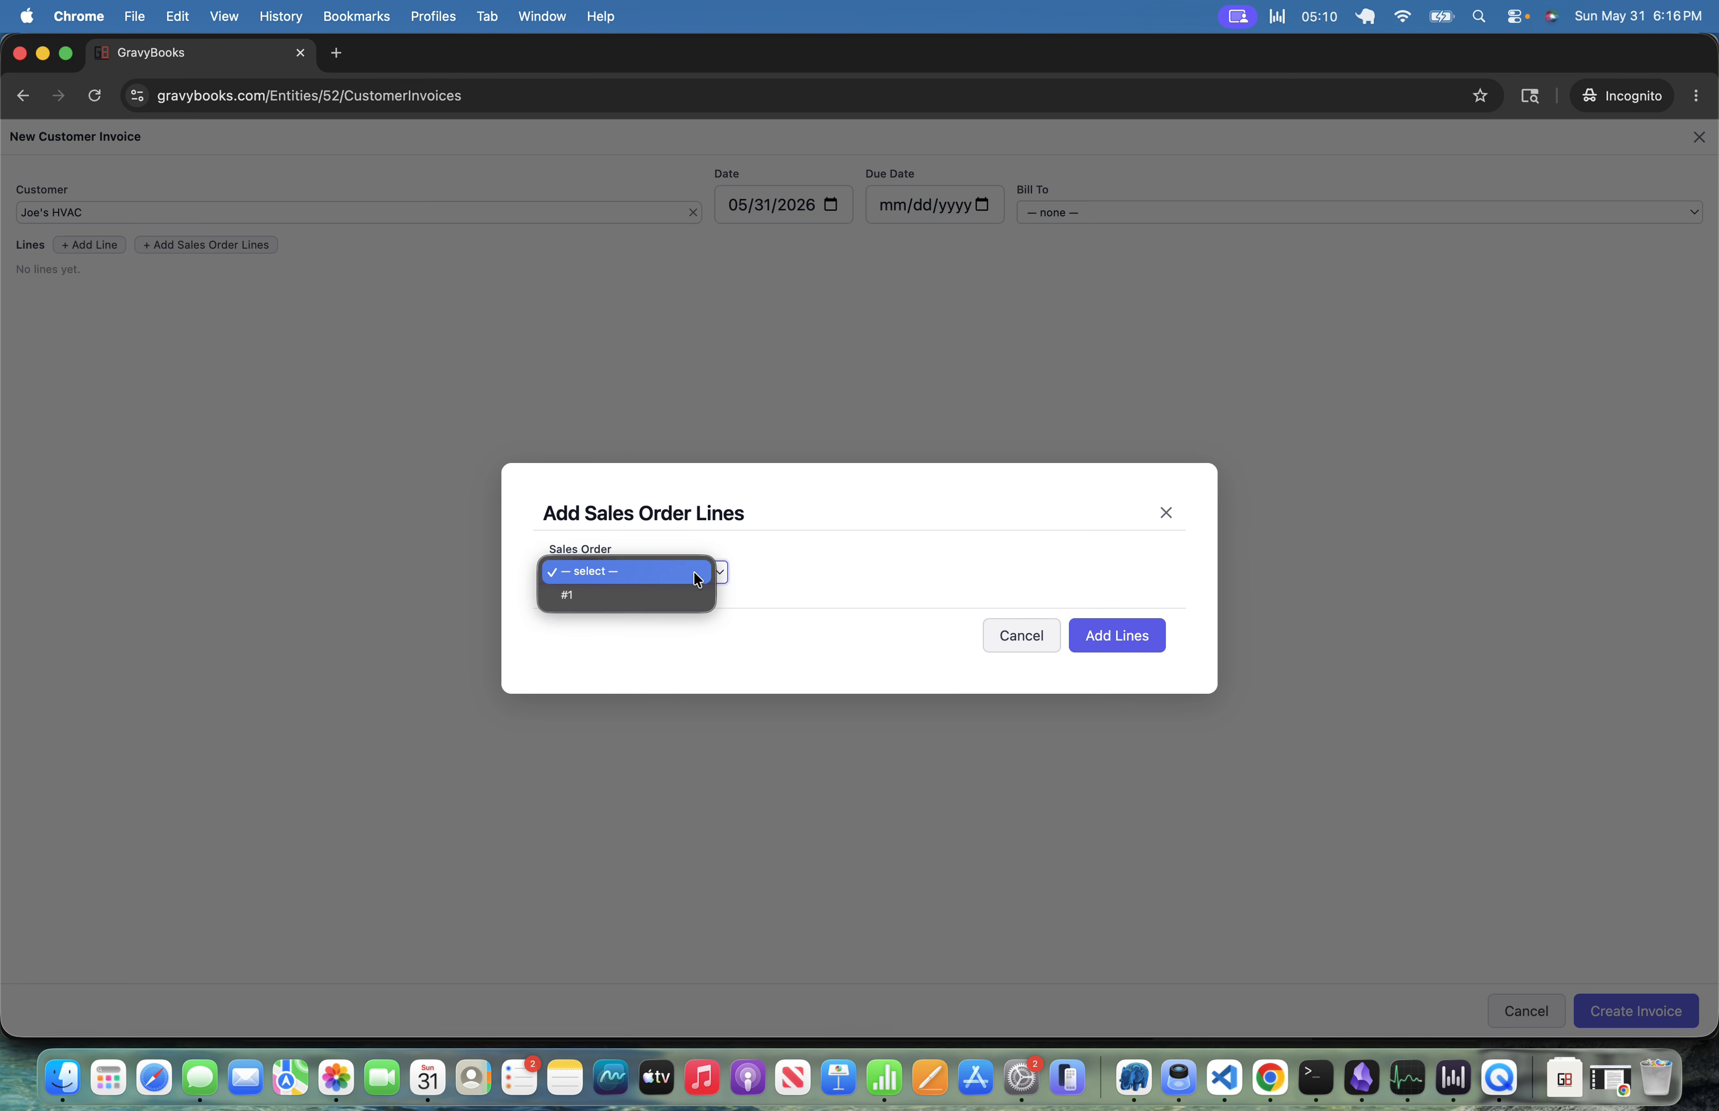
{"action": "left_click", "coordinate": [679, 594]}
{"action": "left_click", "coordinate": [1125, 686]}
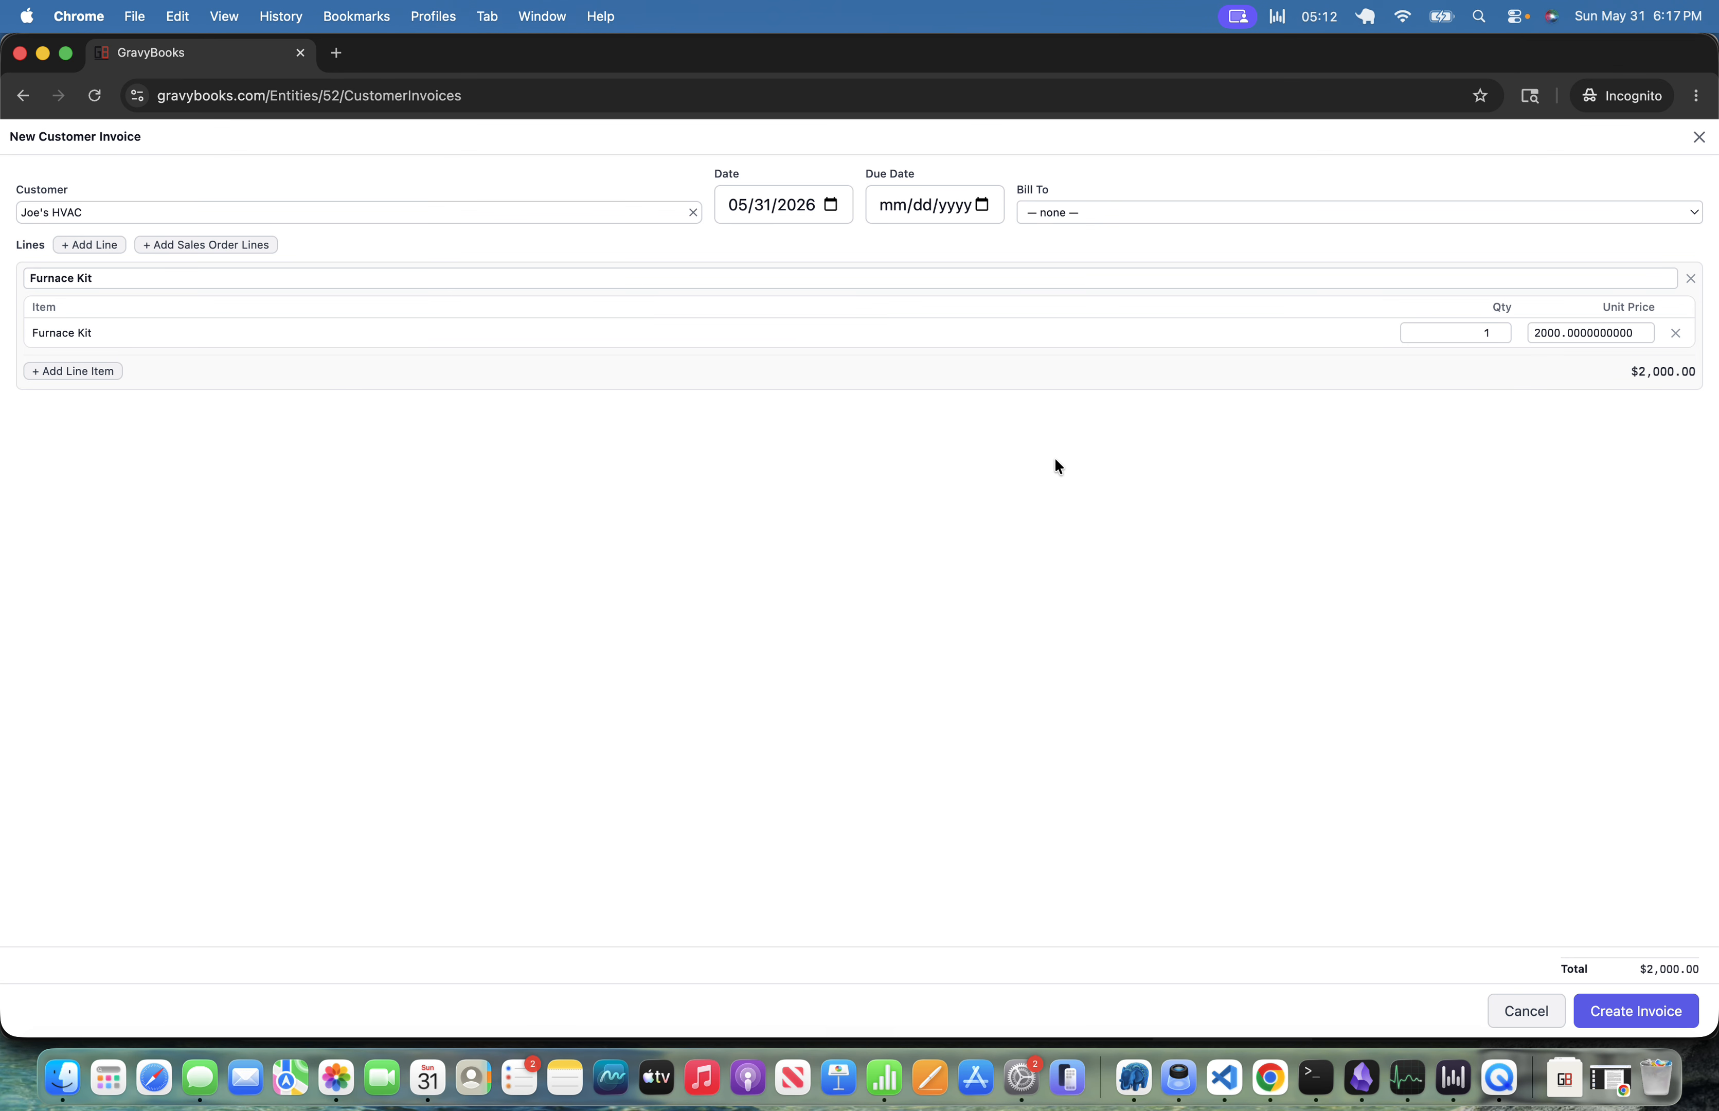
{"action": "left_click", "coordinate": [1661, 1011]}
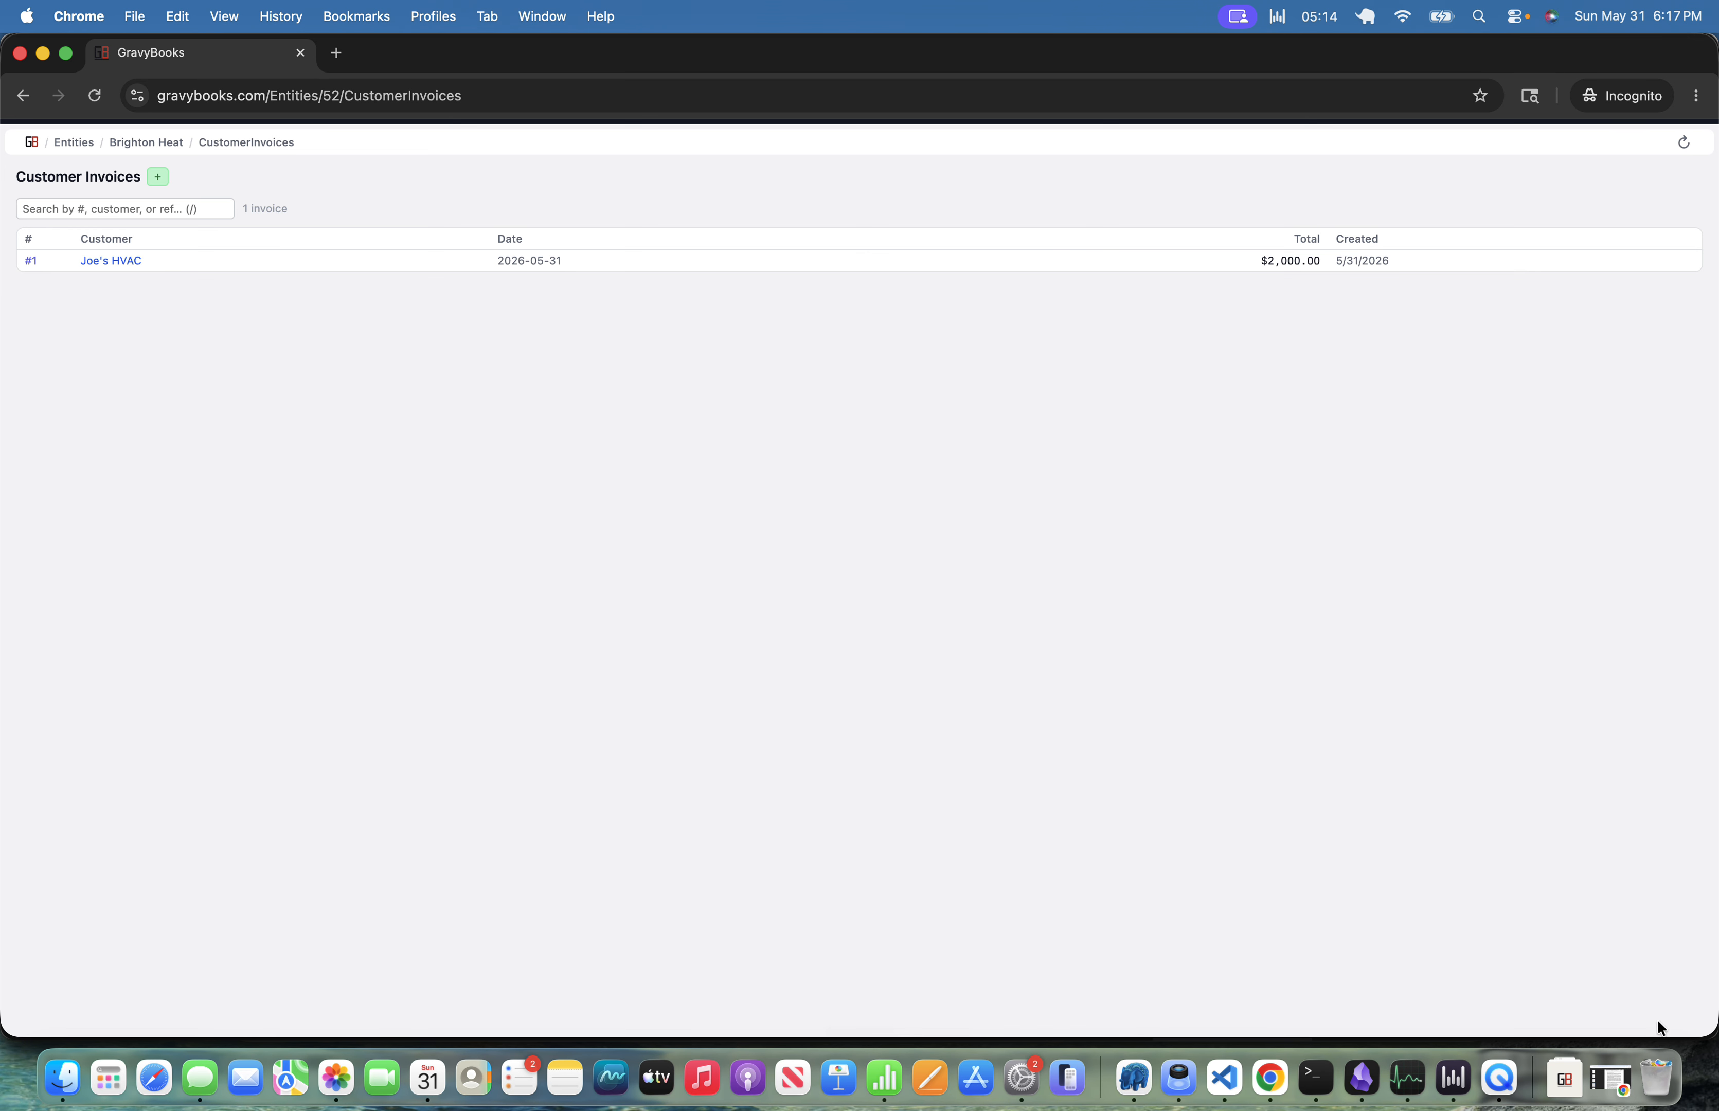
Open invoice #1 and review its linked transaction.
{"action": "left_click", "coordinate": [31, 261]}
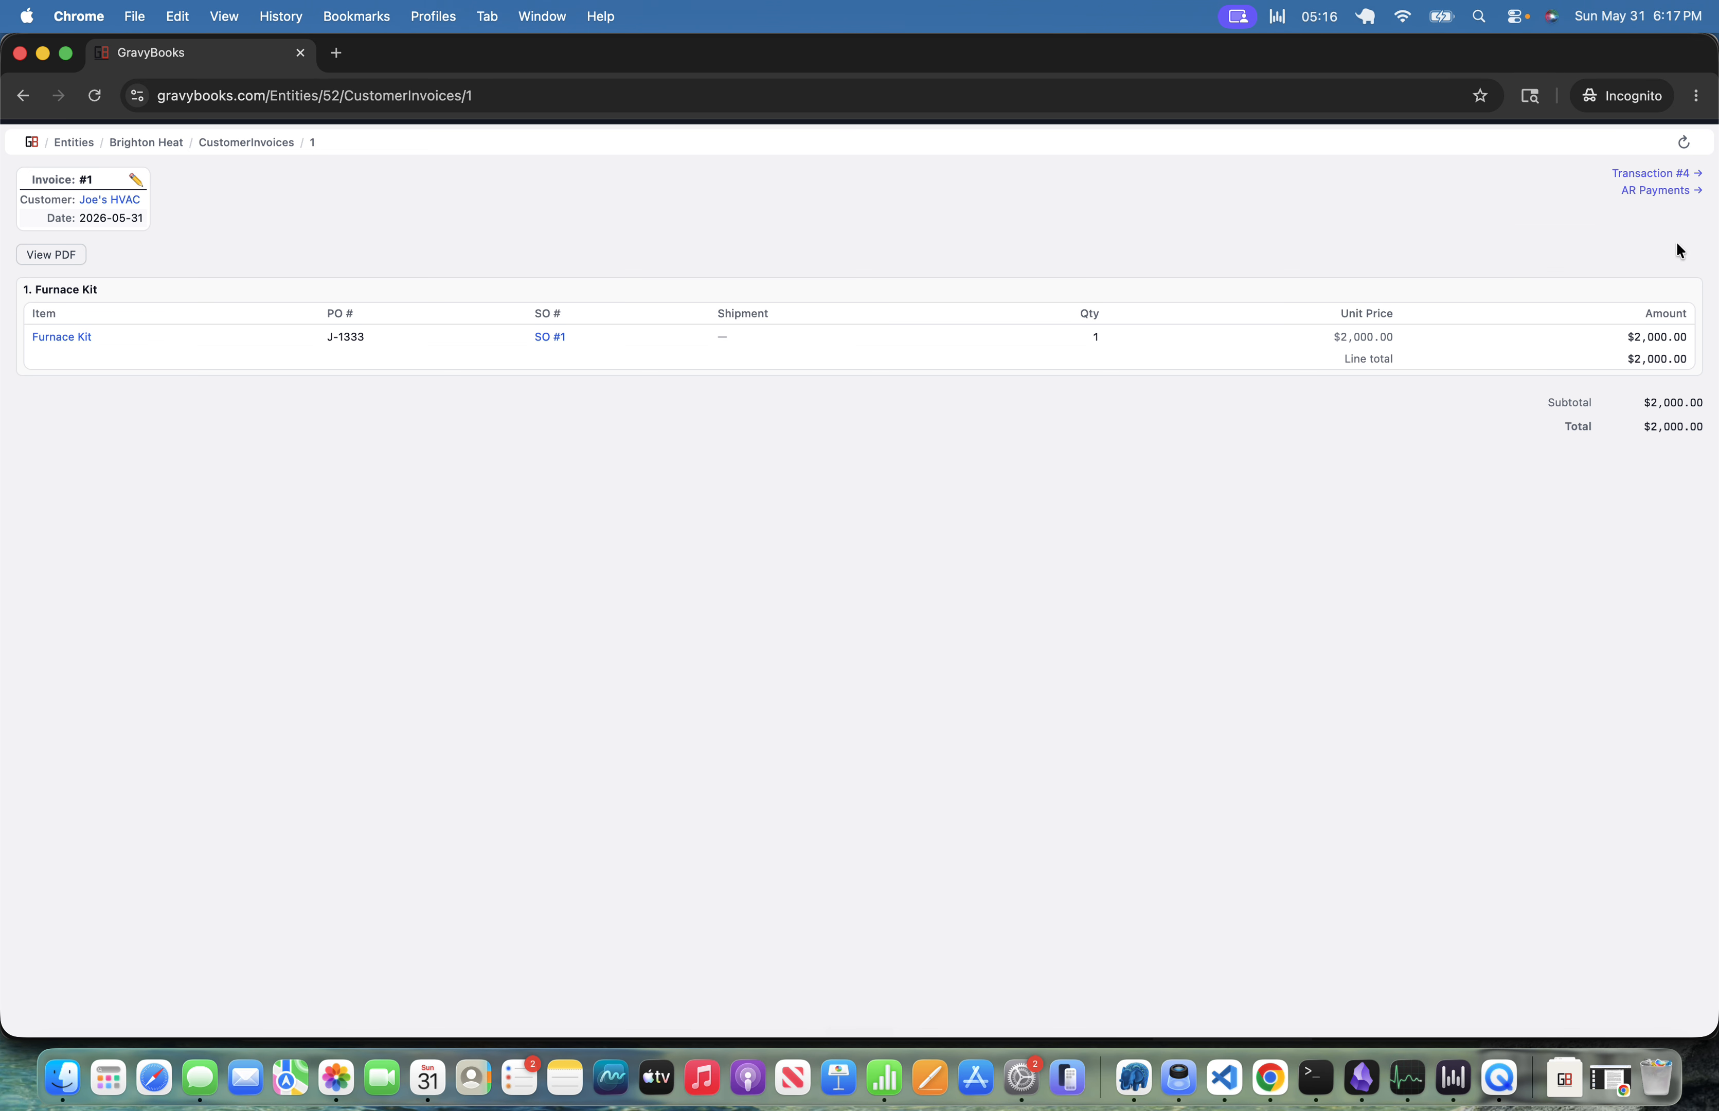
{"action": "left_click", "coordinate": [1658, 174]}
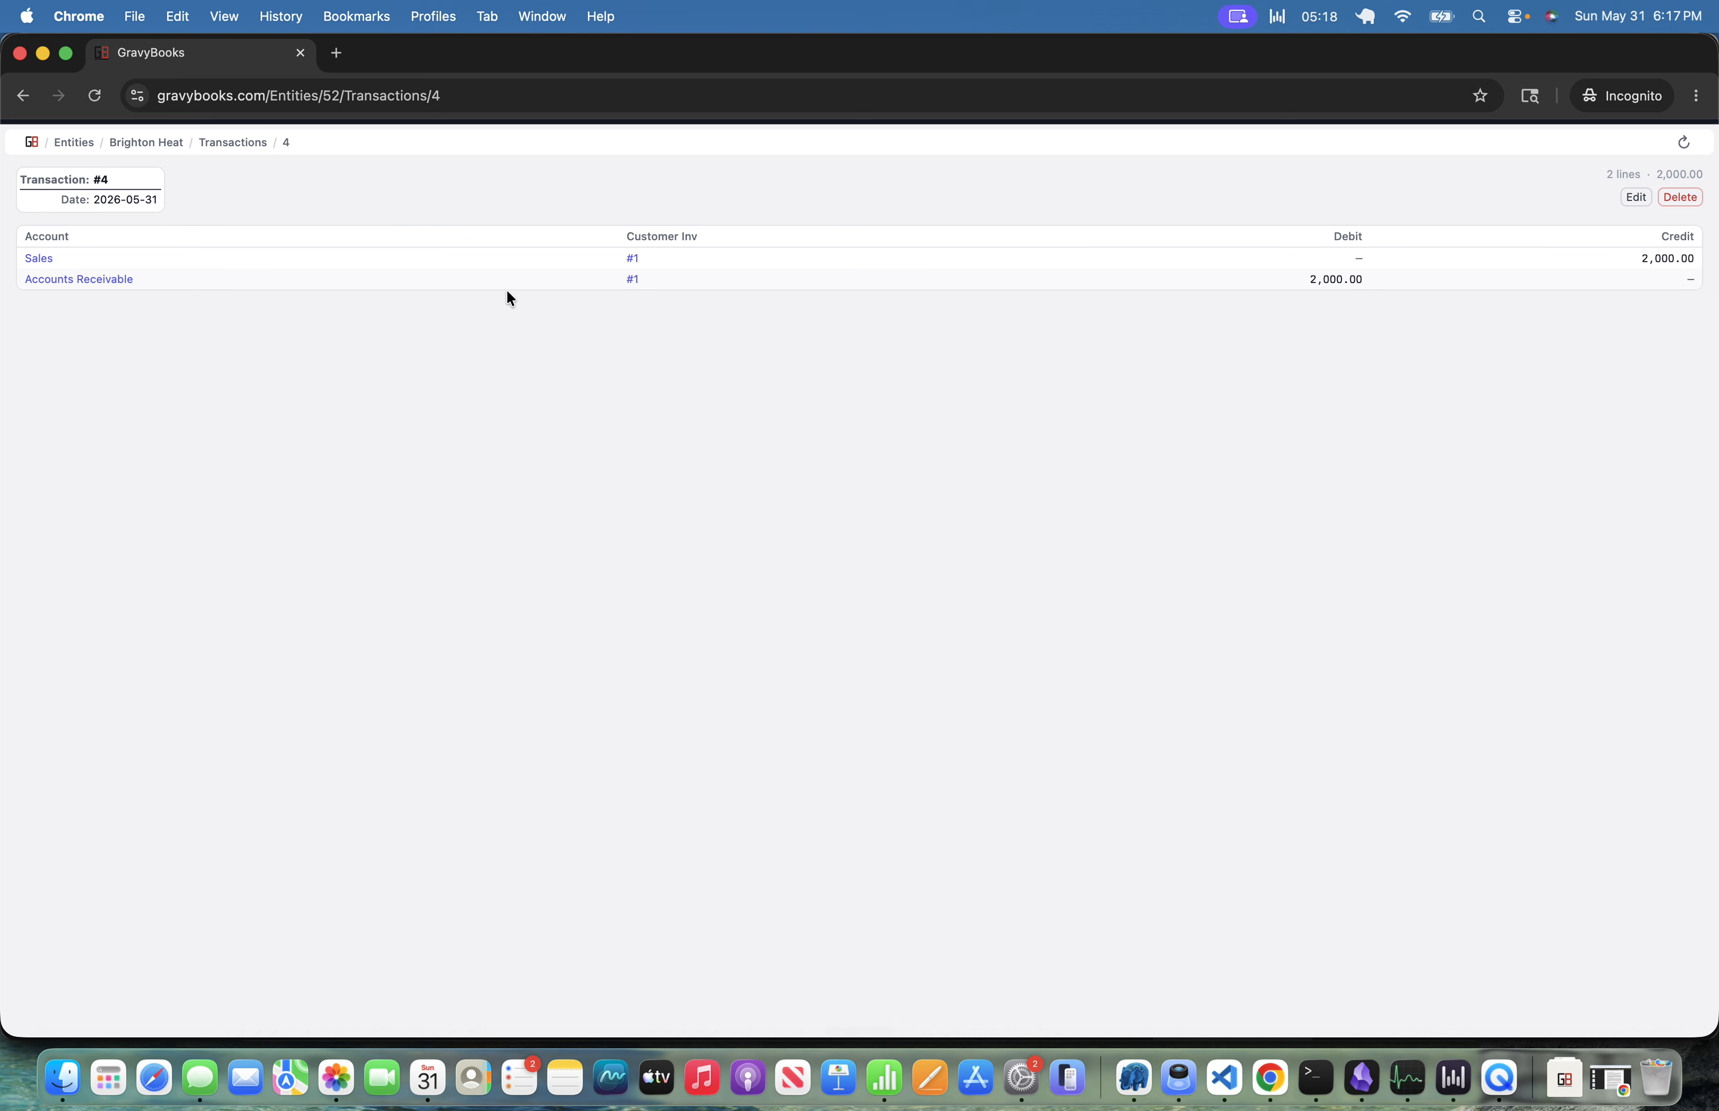
{"action": "left_click", "coordinate": [30, 103]}
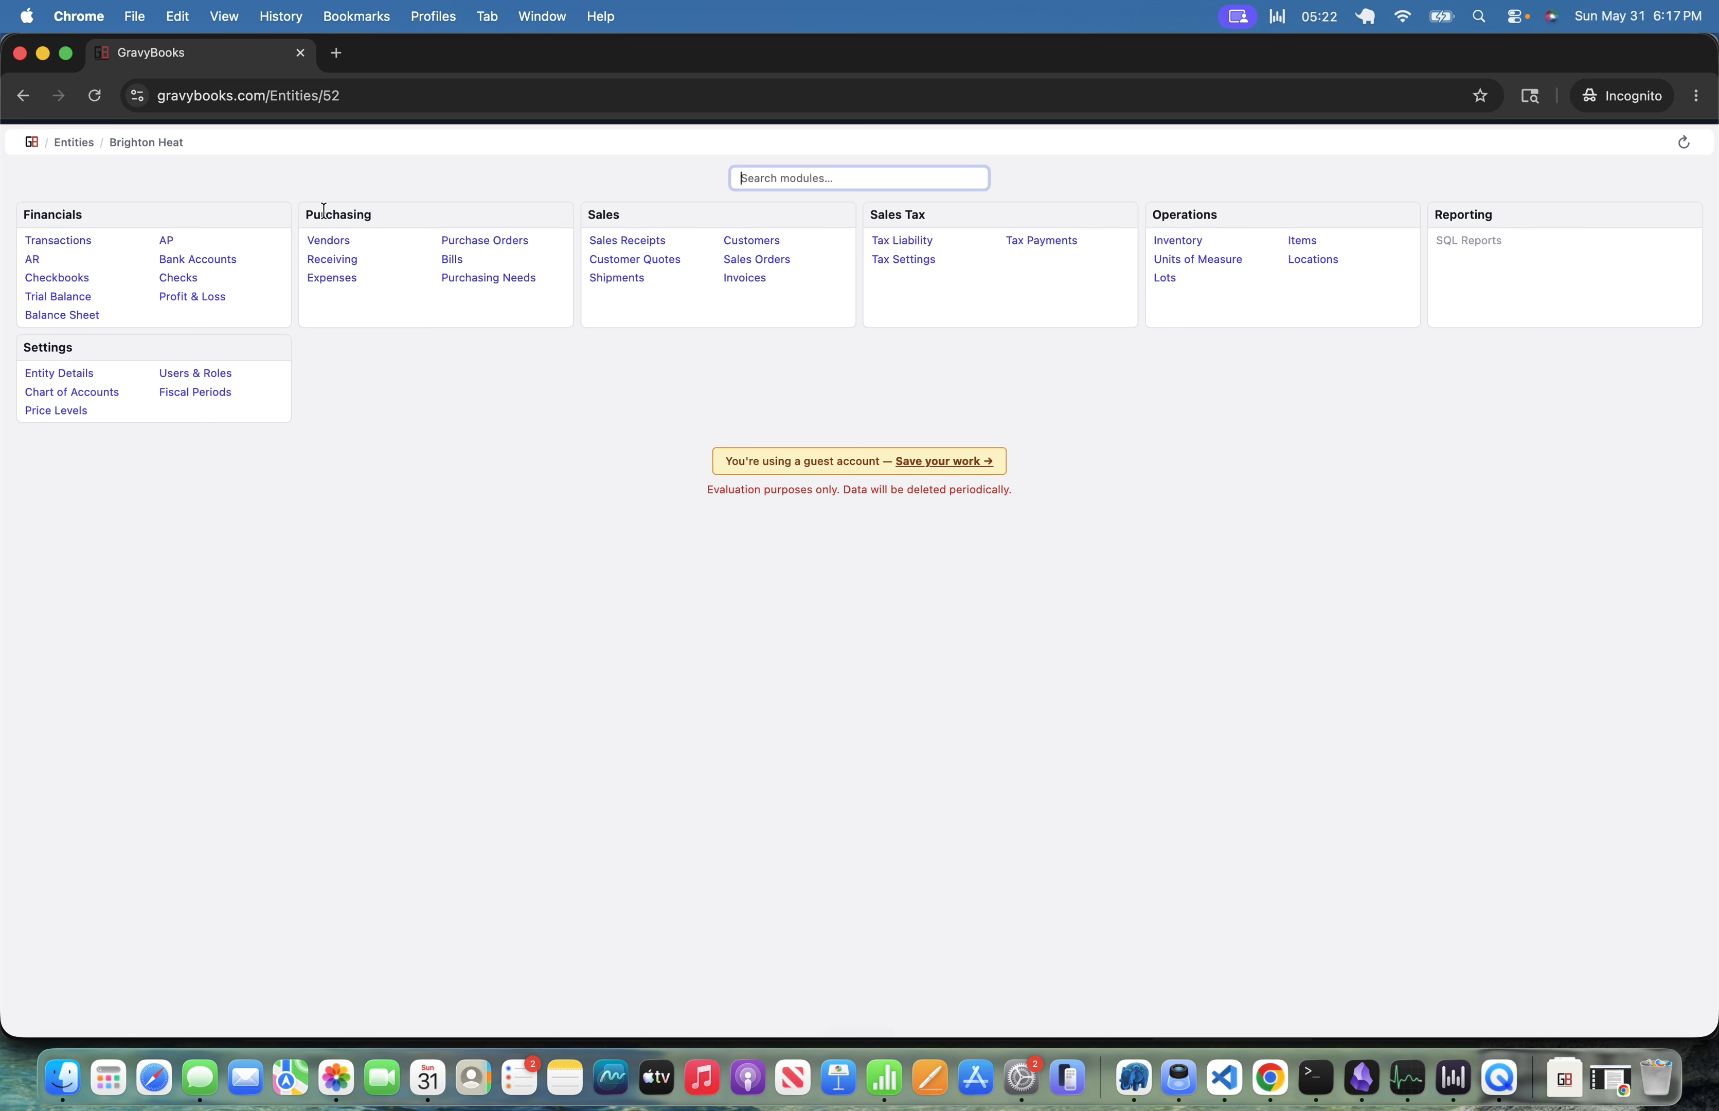
Open the Profit & Loss report and examine the cost of goods sold lines.
{"action": "type", "text": "prof"}
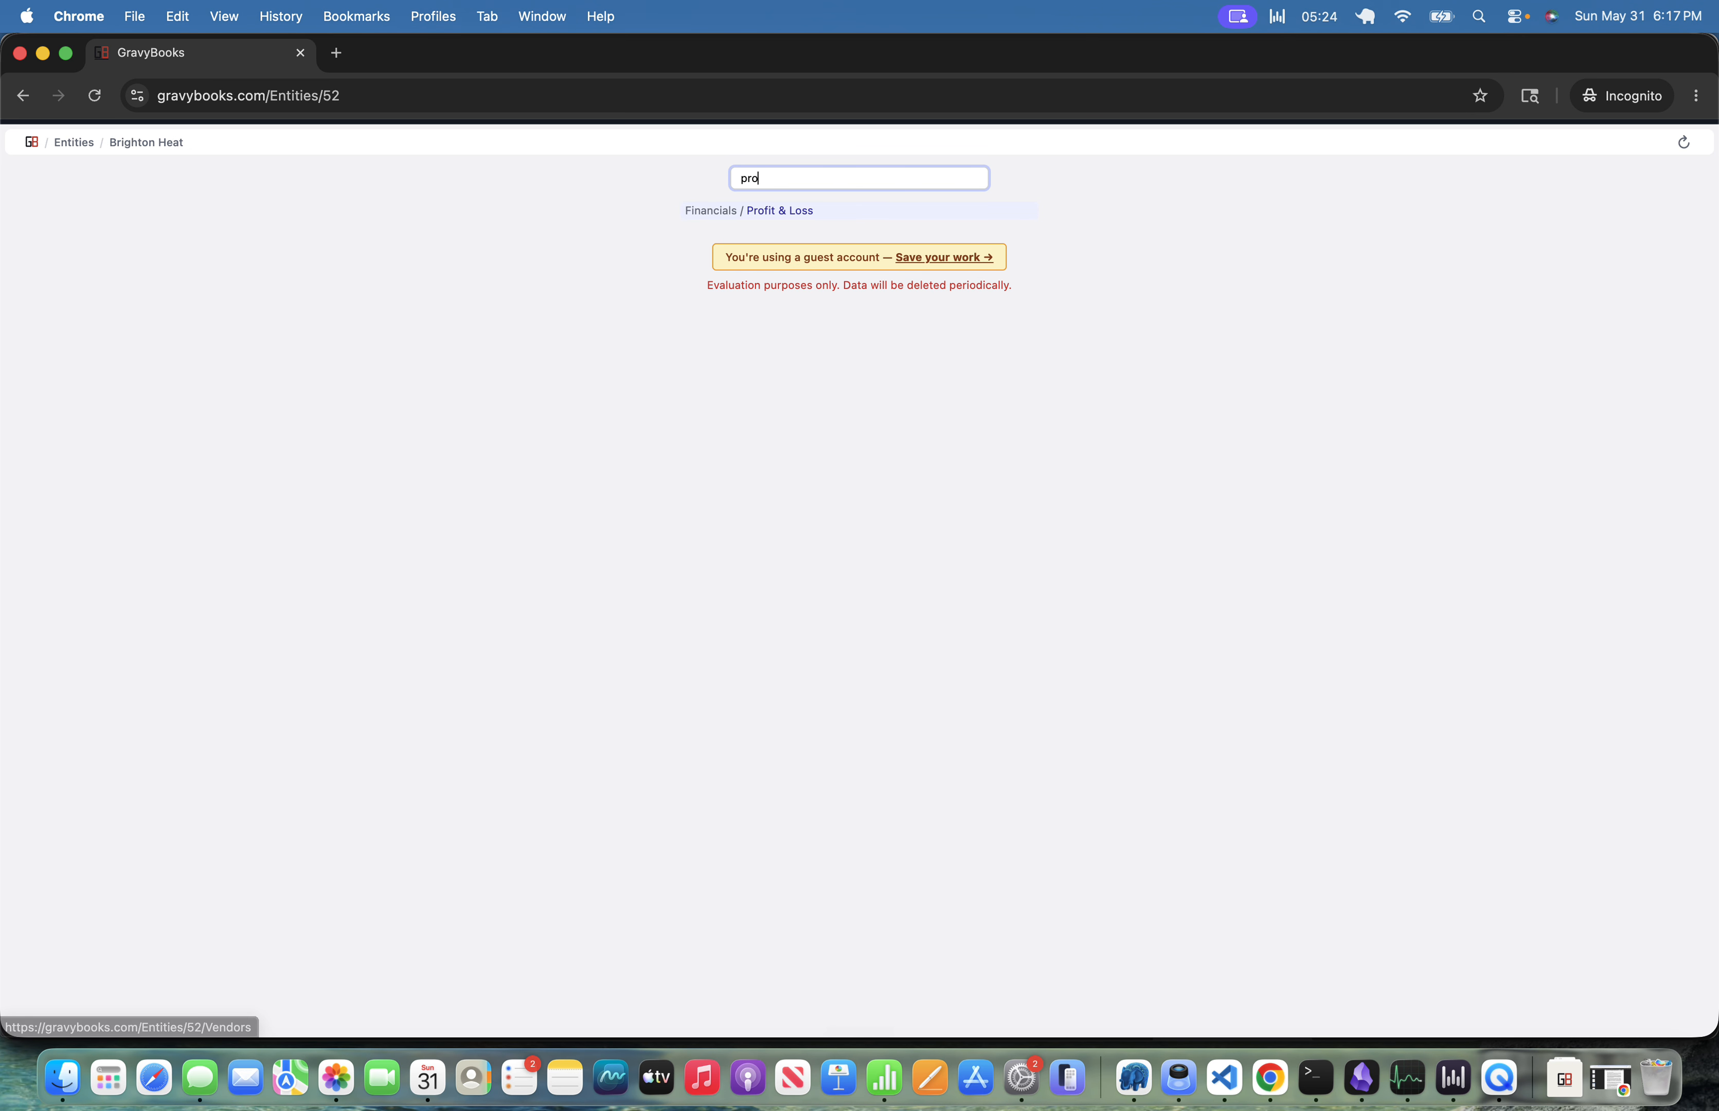
{"action": "key", "text": "Return"}
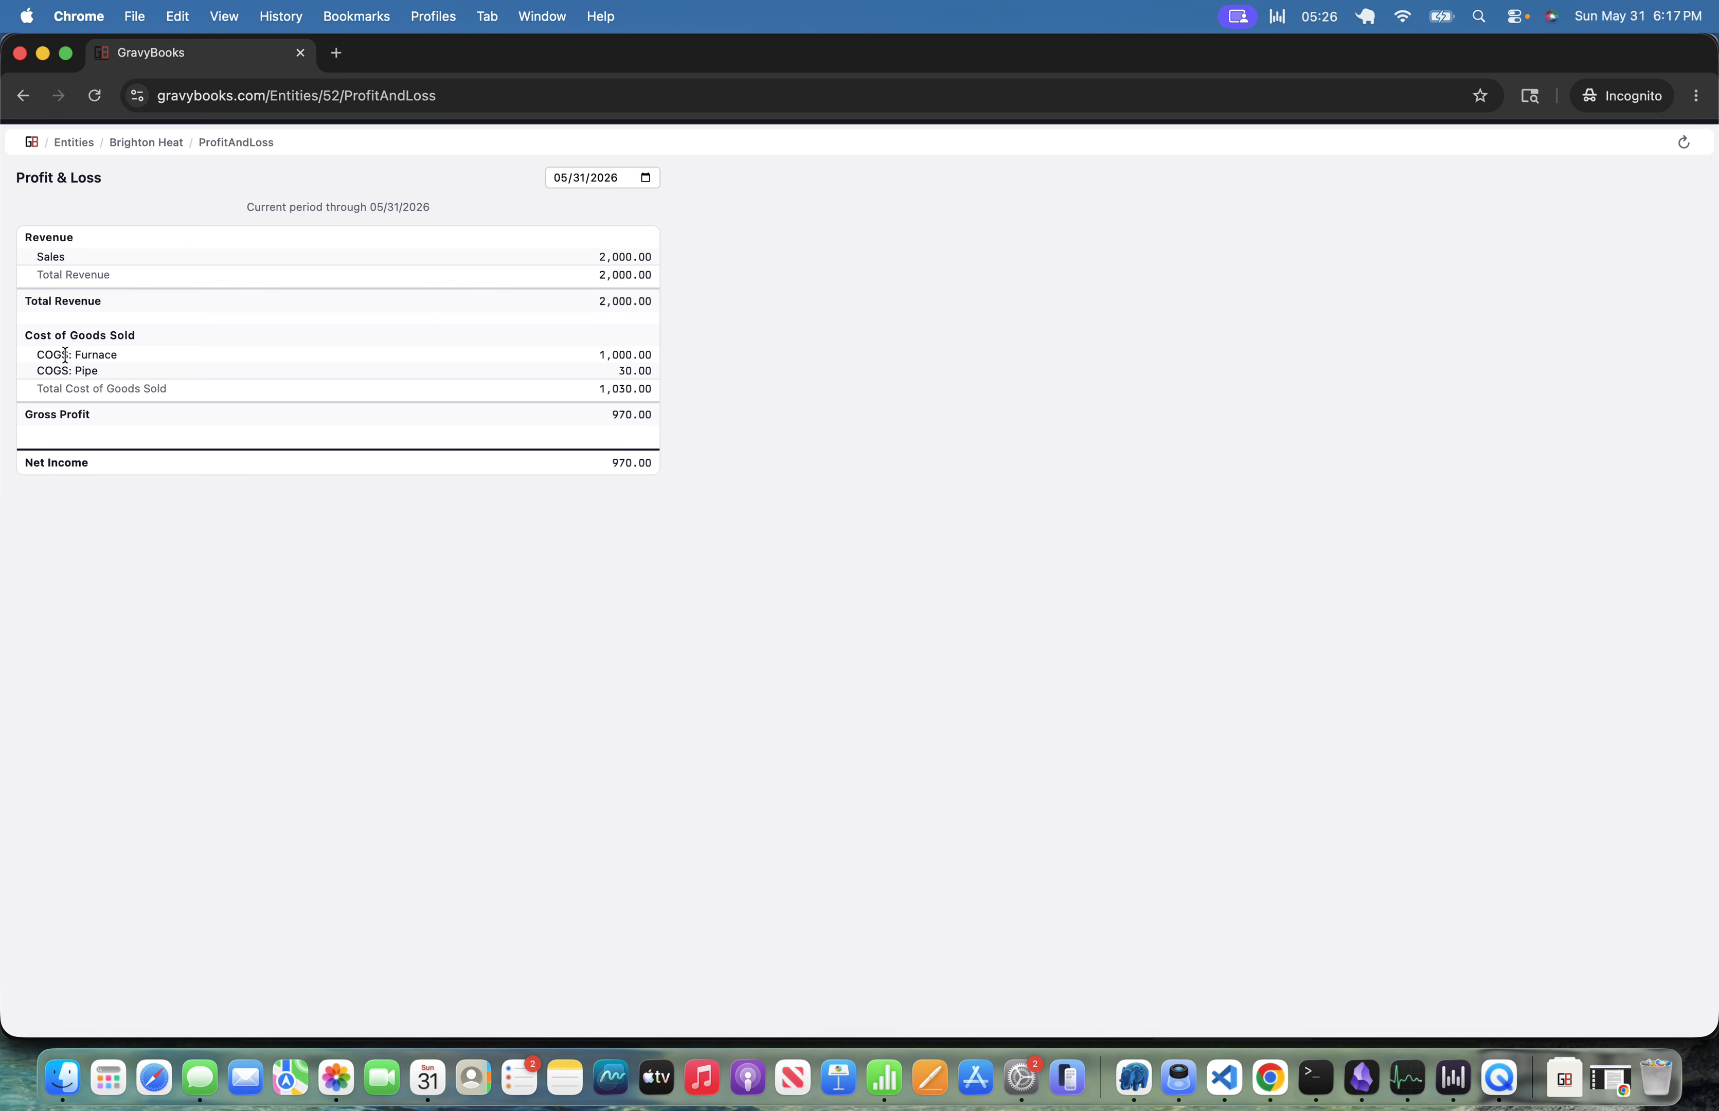
{"action": "left_click_drag", "start_coordinate": [54, 355], "coordinate": [647, 372]}
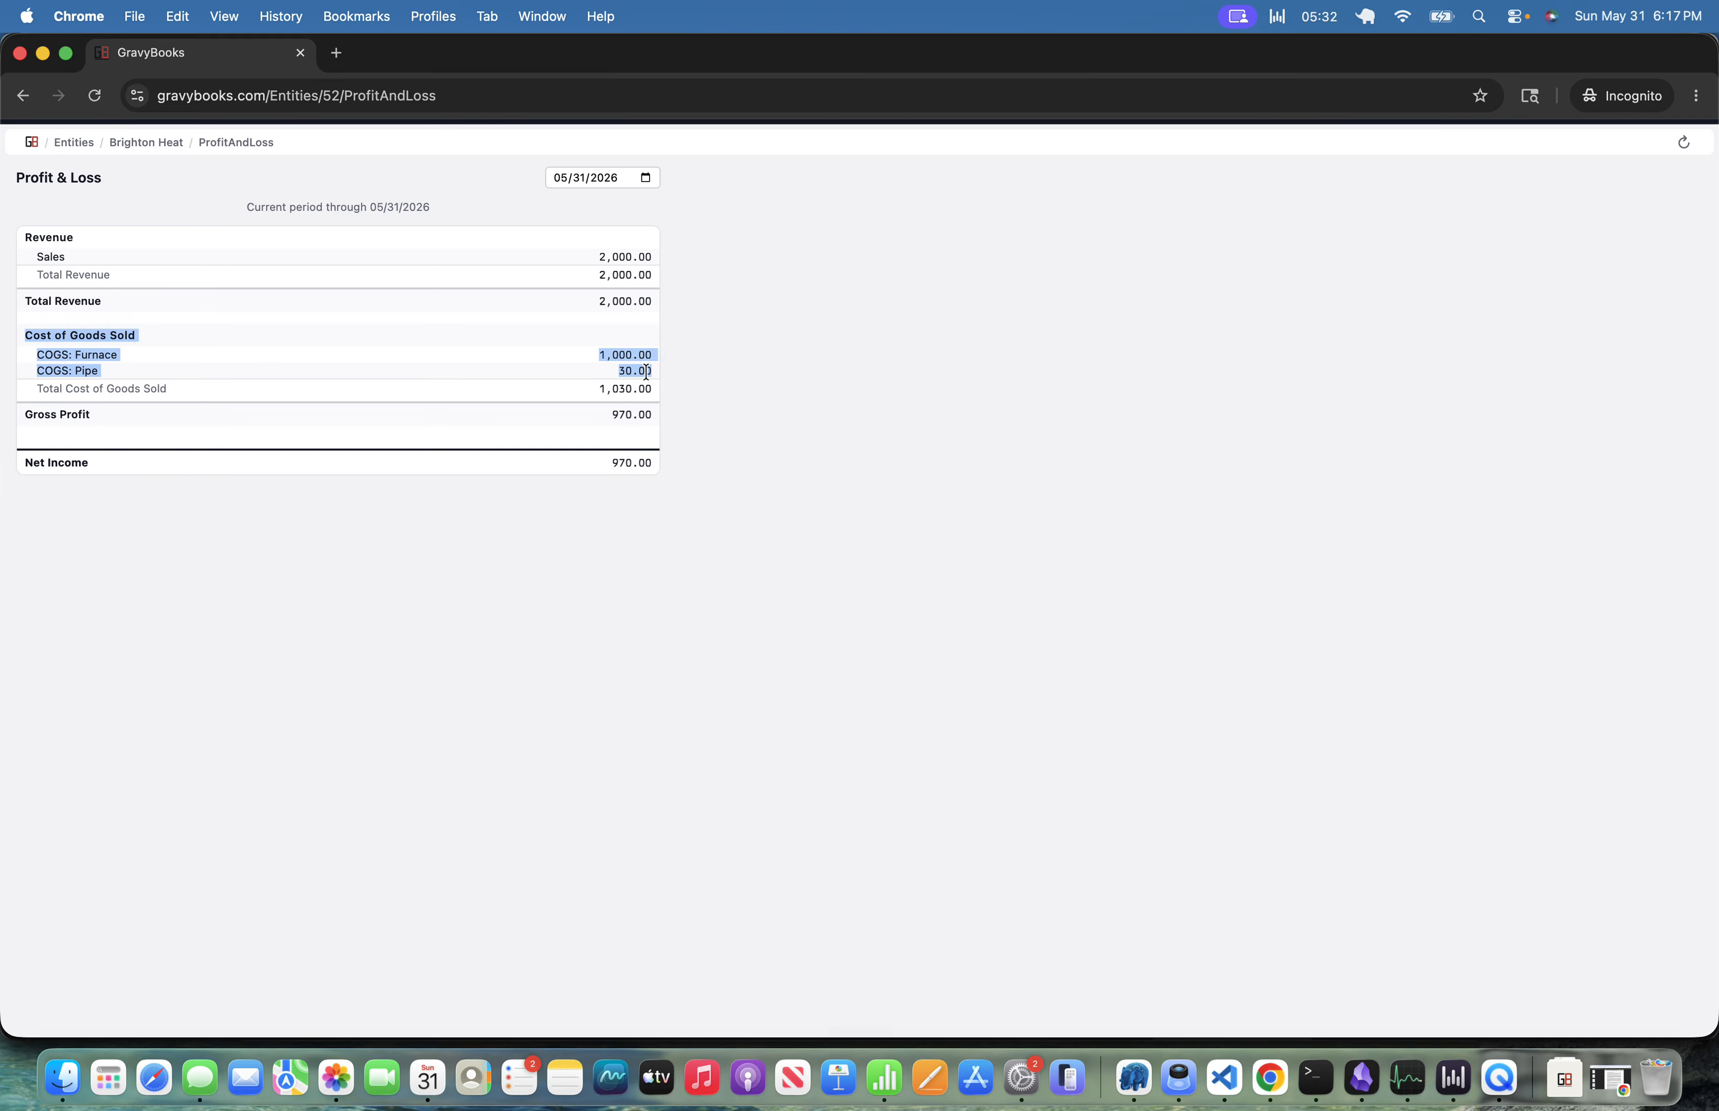
{"action": "left_click", "coordinate": [764, 376]}
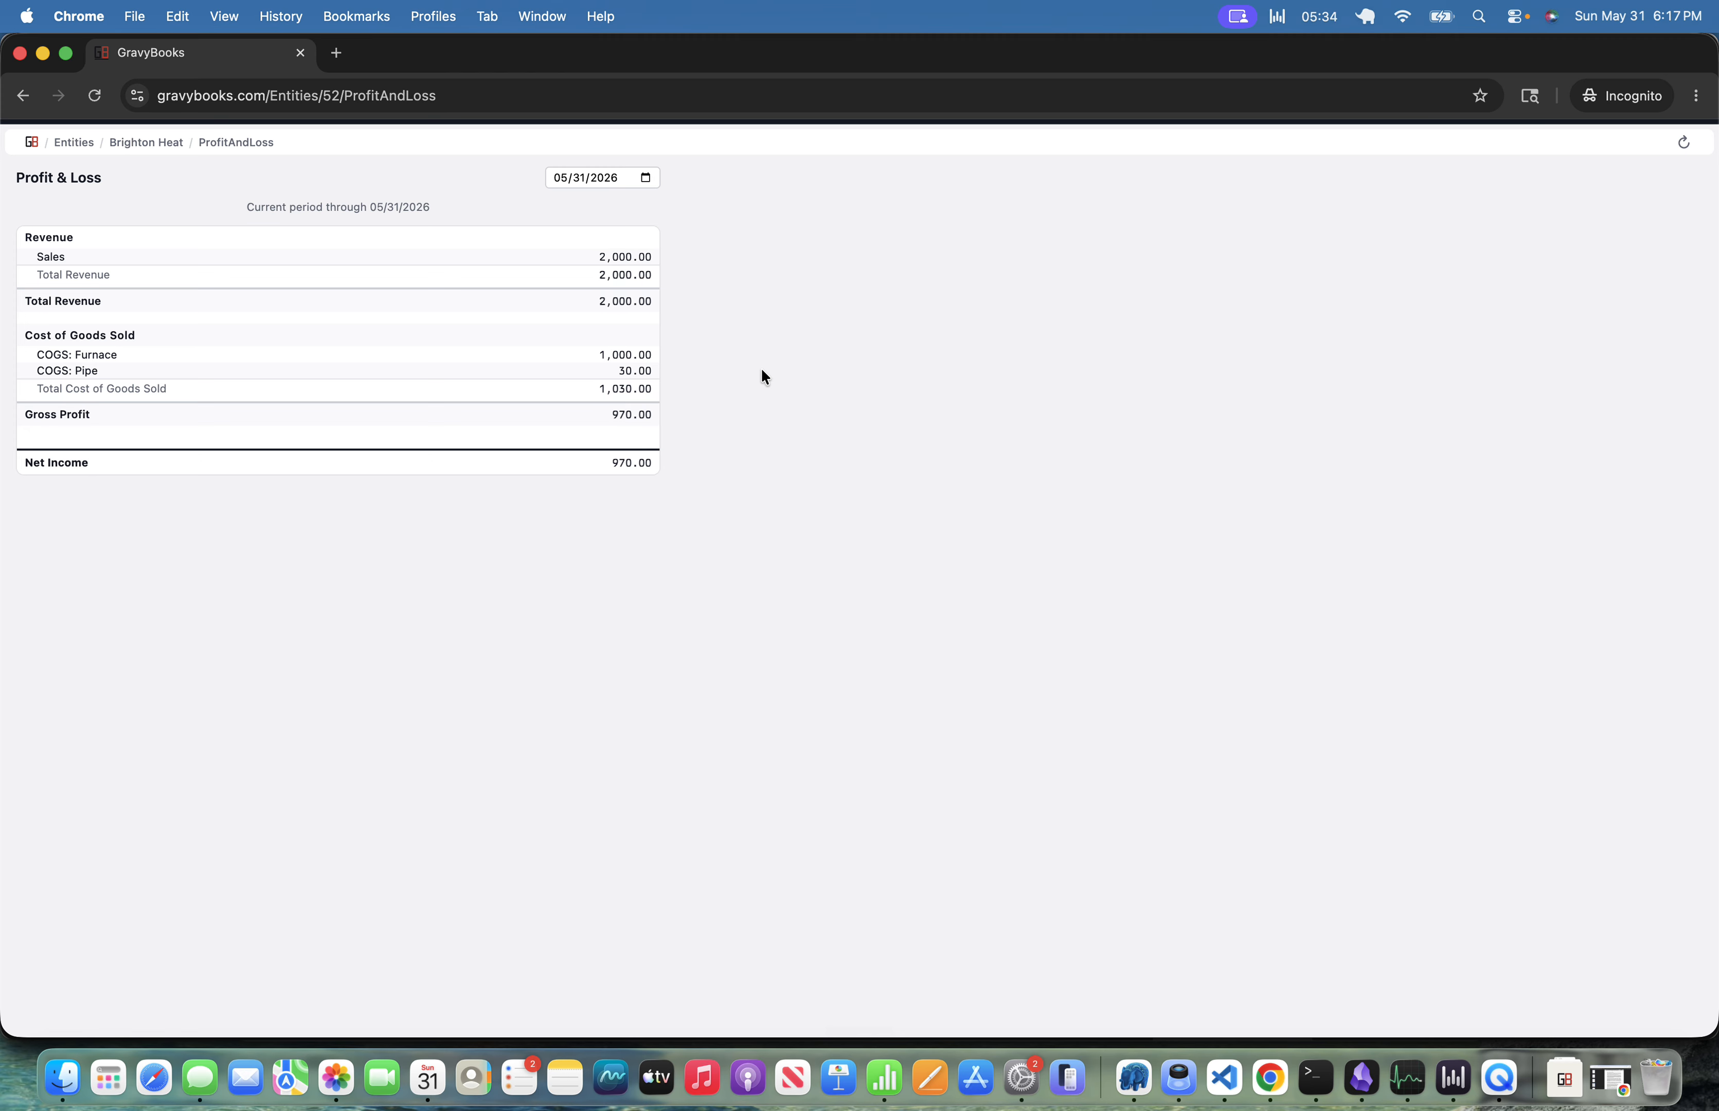